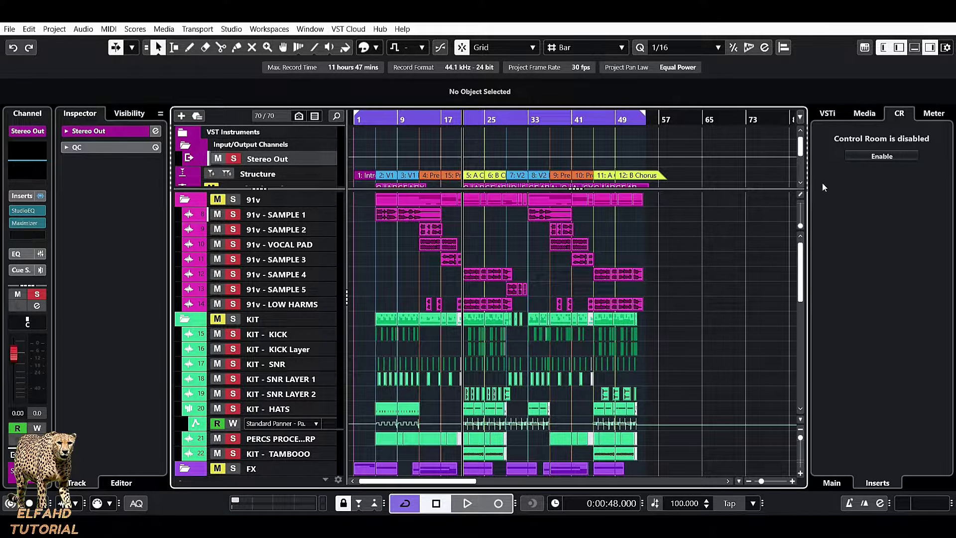
# Look through the VSTi, Media, Control Room and Meter views beside the project, ending on the Control Room
pyautogui.click(828, 115)
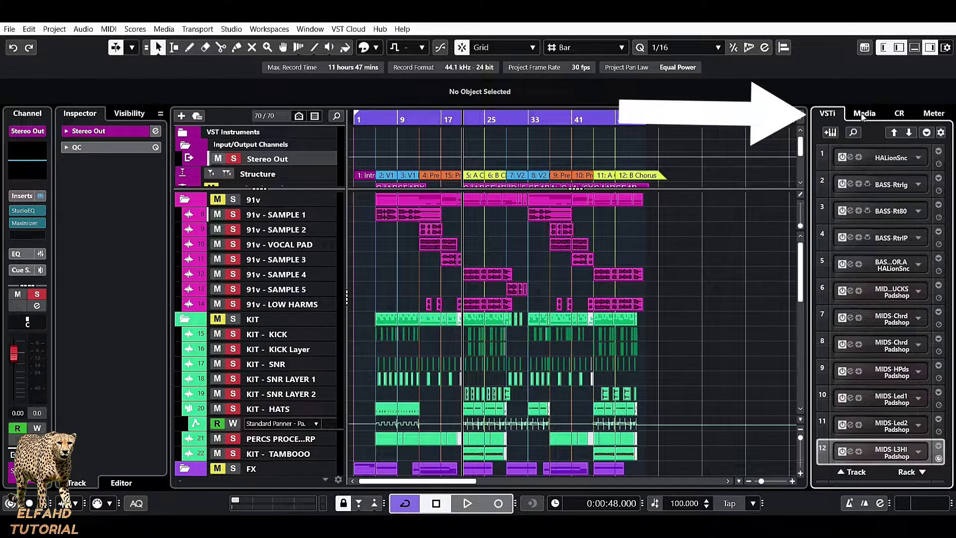
pyautogui.click(863, 114)
pyautogui.click(899, 116)
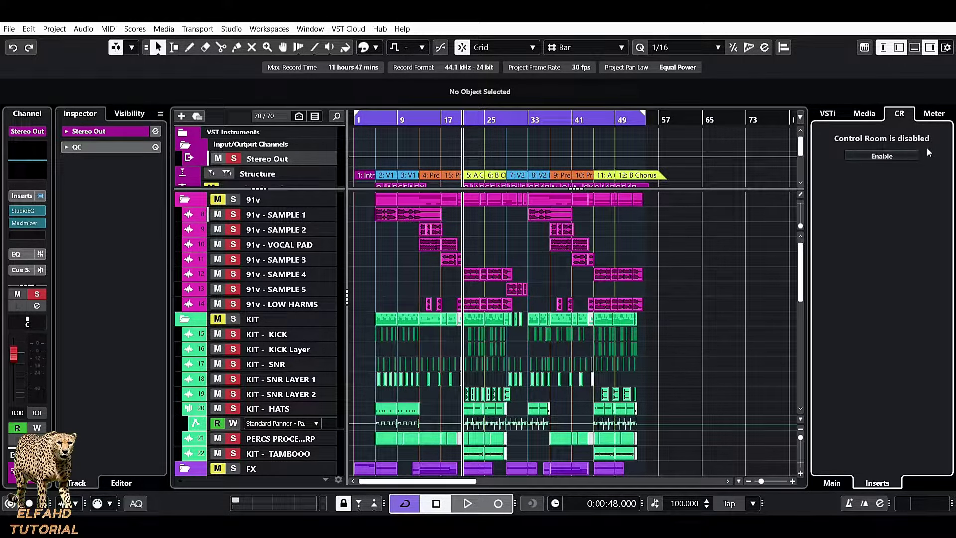
pyautogui.click(931, 116)
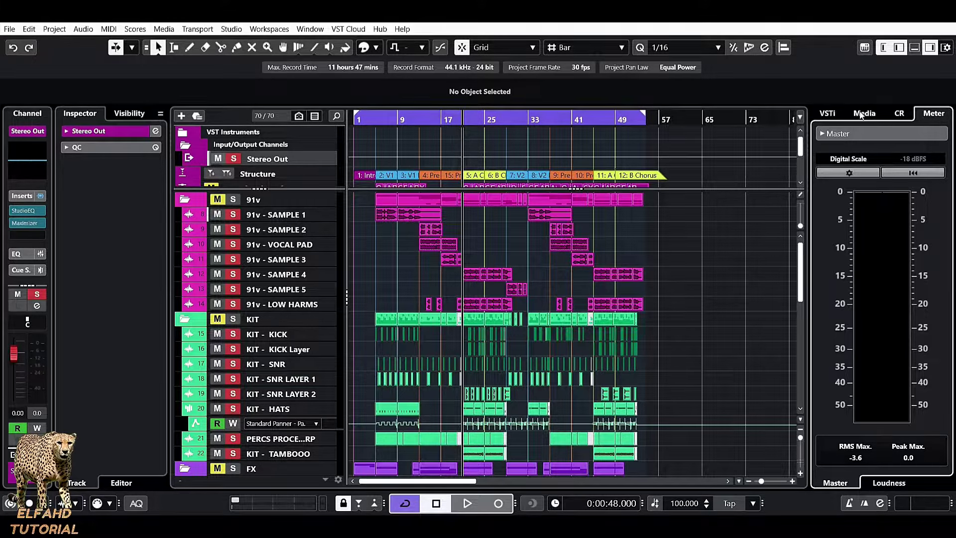
pyautogui.click(899, 114)
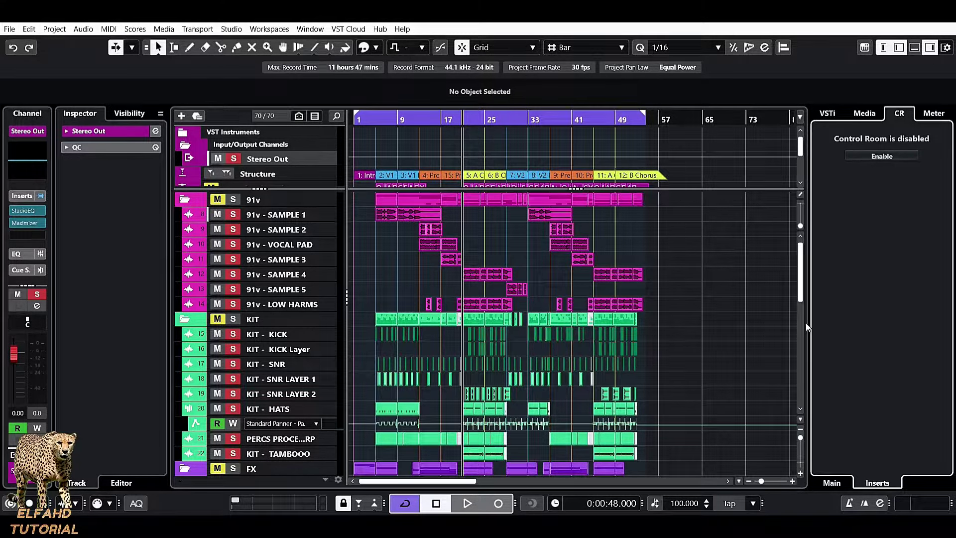
# Open the Audio Connections and examine the input, output, group/FX, external FX, external instrument and Control Room routing, returning to the outputs
pyautogui.click(230, 30)
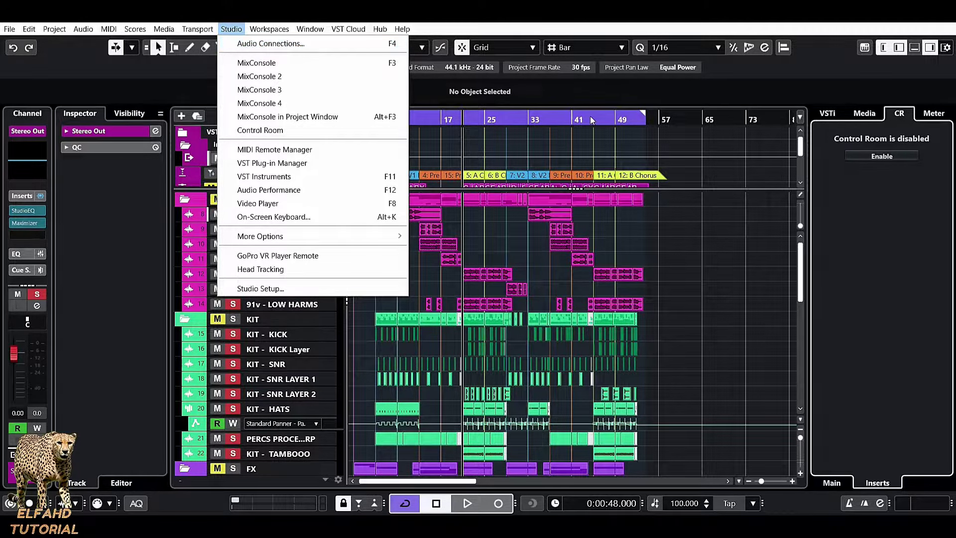
pyautogui.click(590, 93)
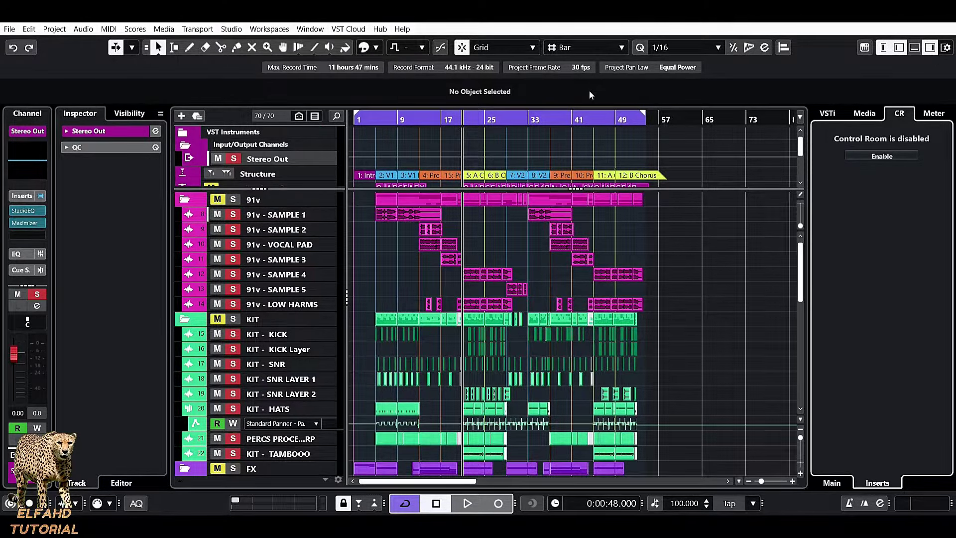
pyautogui.press('F4')
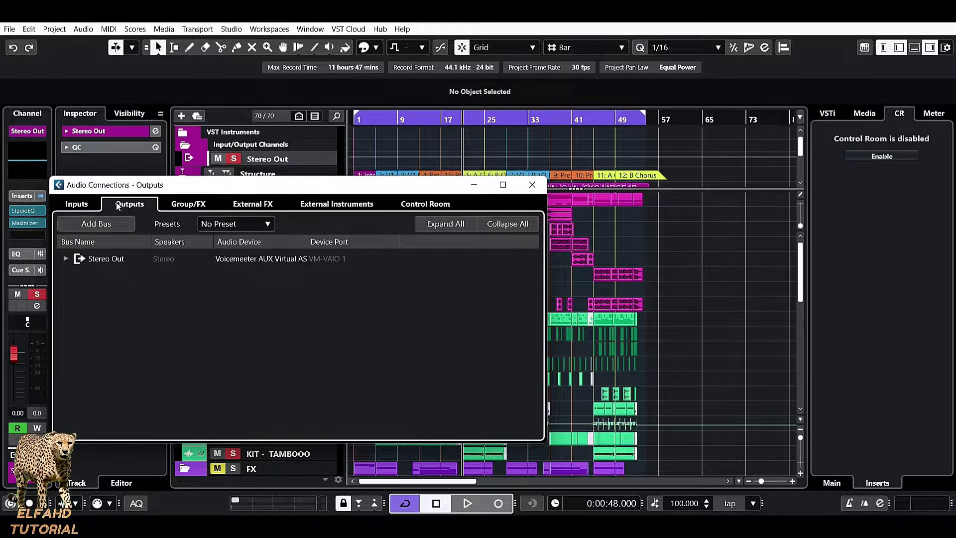
pyautogui.click(76, 205)
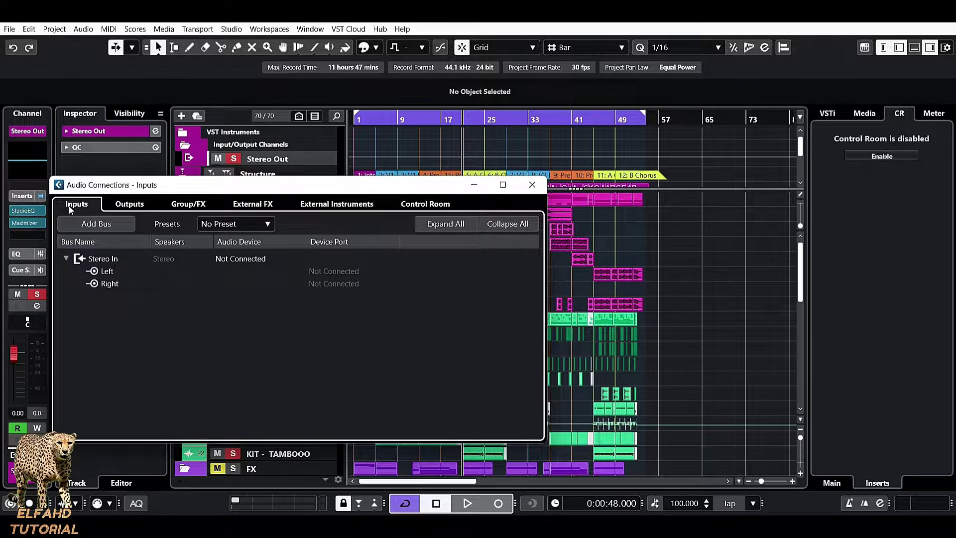
pyautogui.click(129, 208)
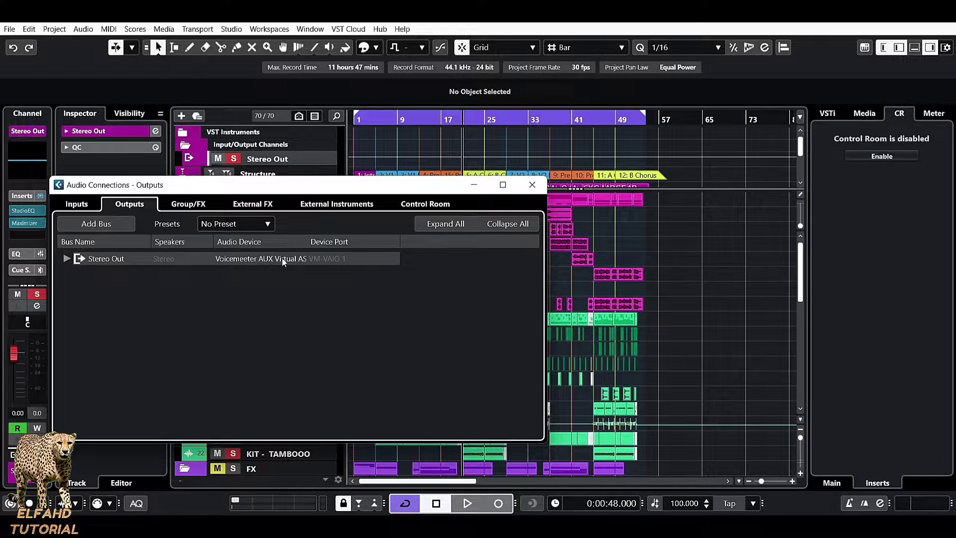
pyautogui.click(193, 205)
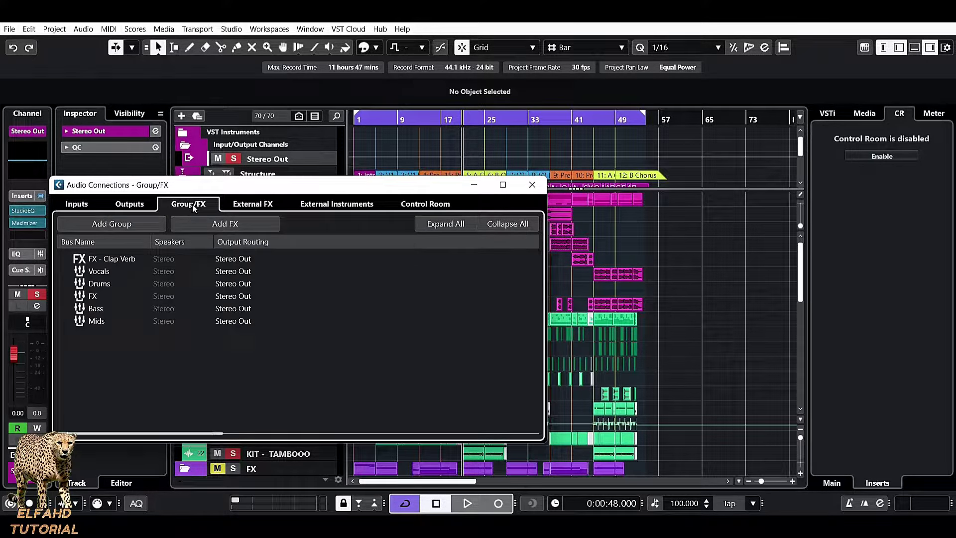
pyautogui.click(265, 207)
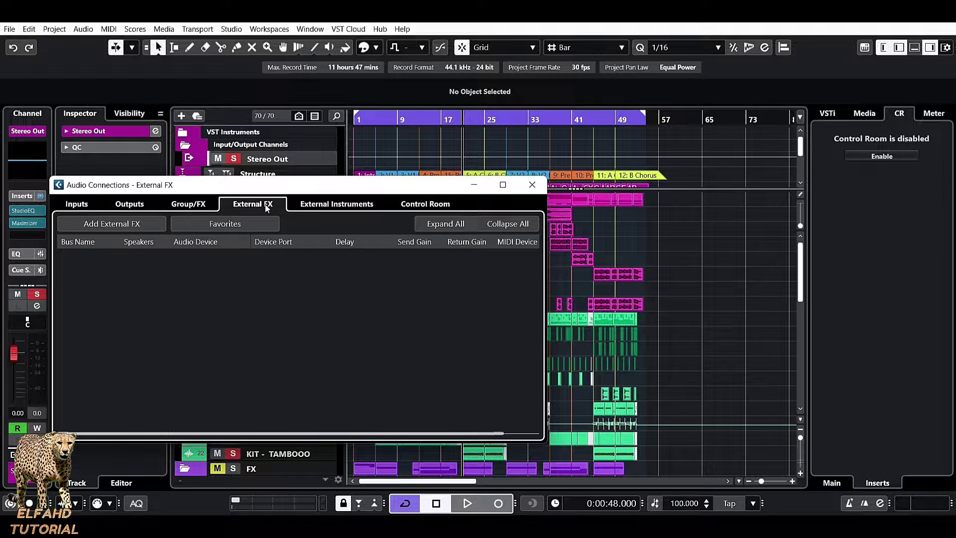
pyautogui.click(318, 207)
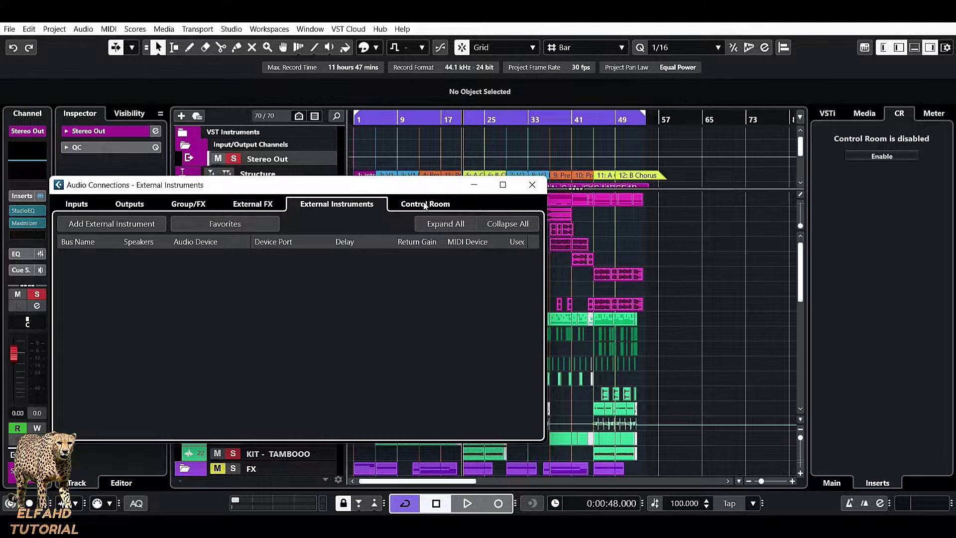
pyautogui.click(427, 207)
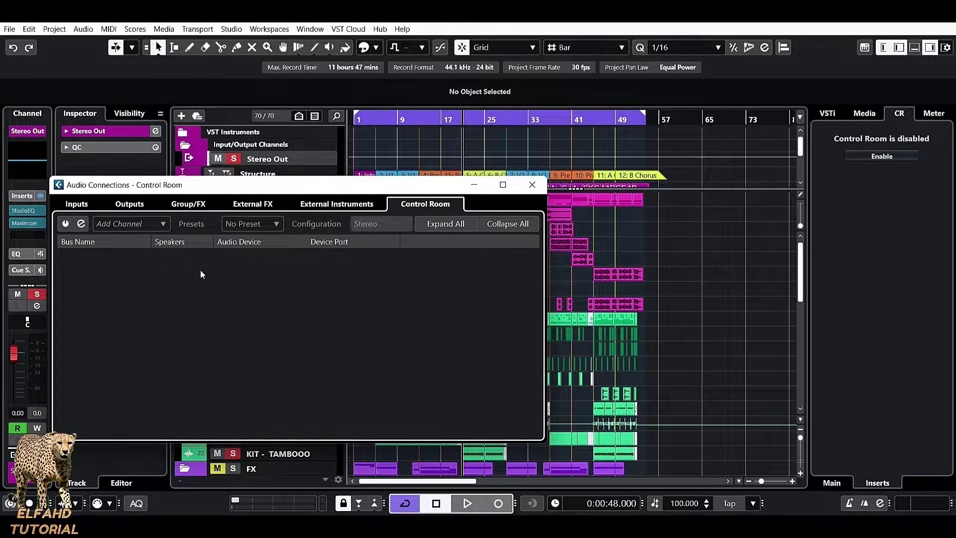
pyautogui.click(125, 204)
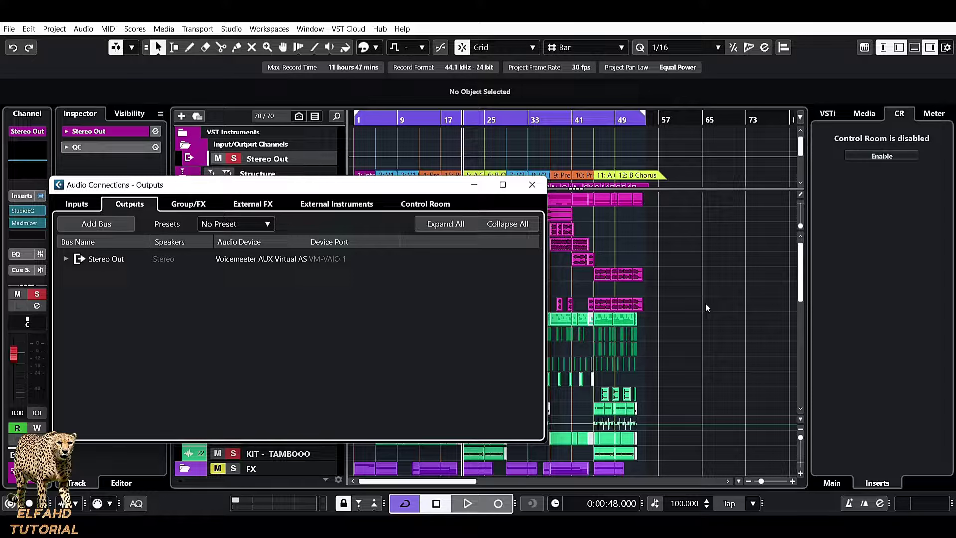
# Close the Audio Connections and play the project briefly to check the signal on the stereo output
pyautogui.press('F4')
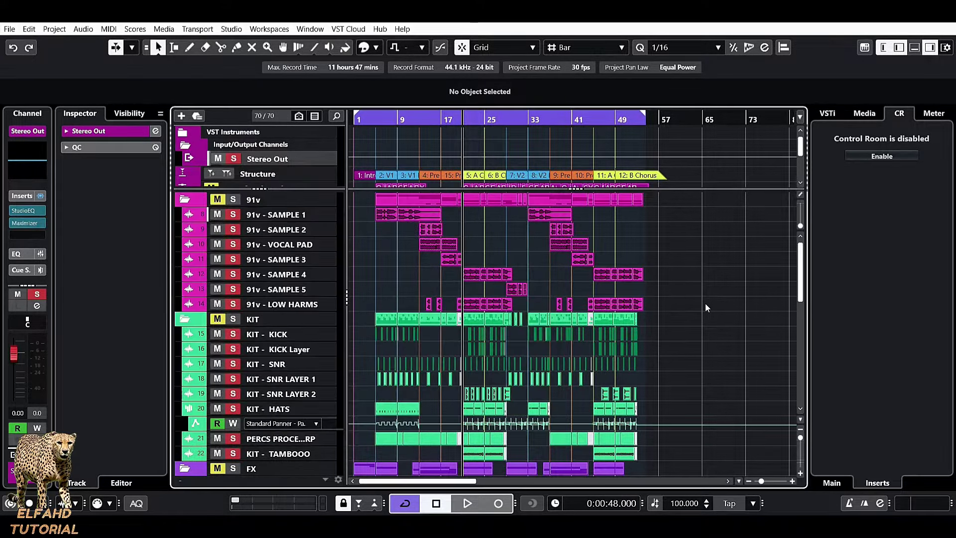
pyautogui.press('space')
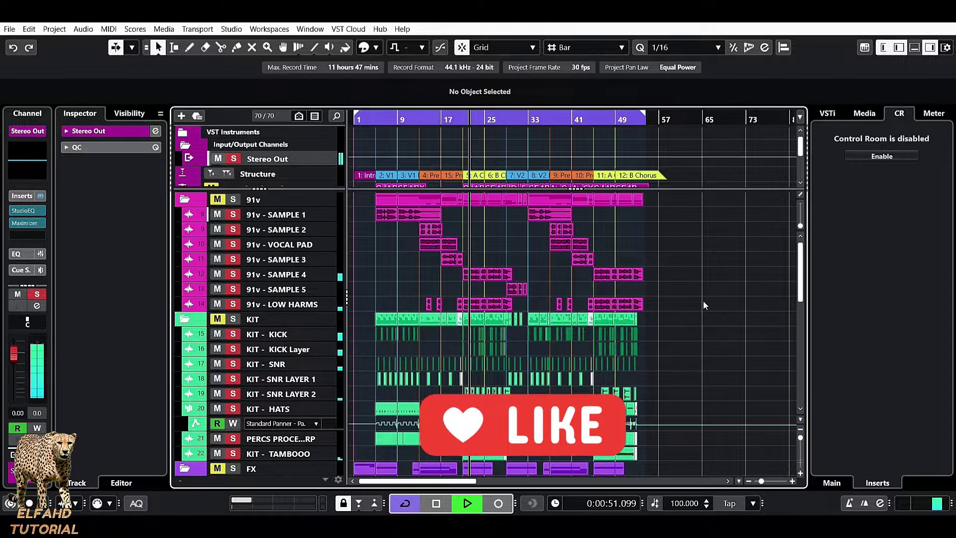
pyautogui.press('space')
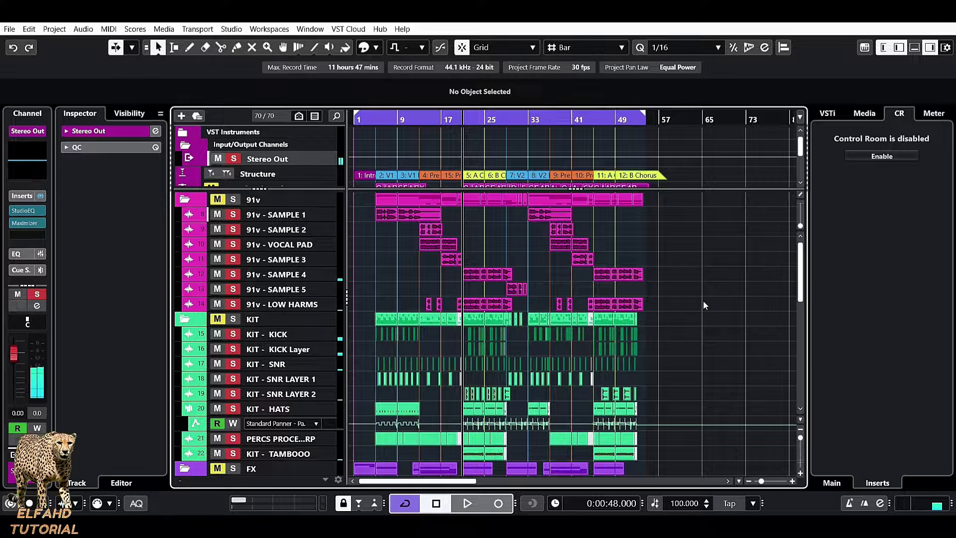
# Reopen the Audio Connections and enable the Control Room
pyautogui.press('F4')
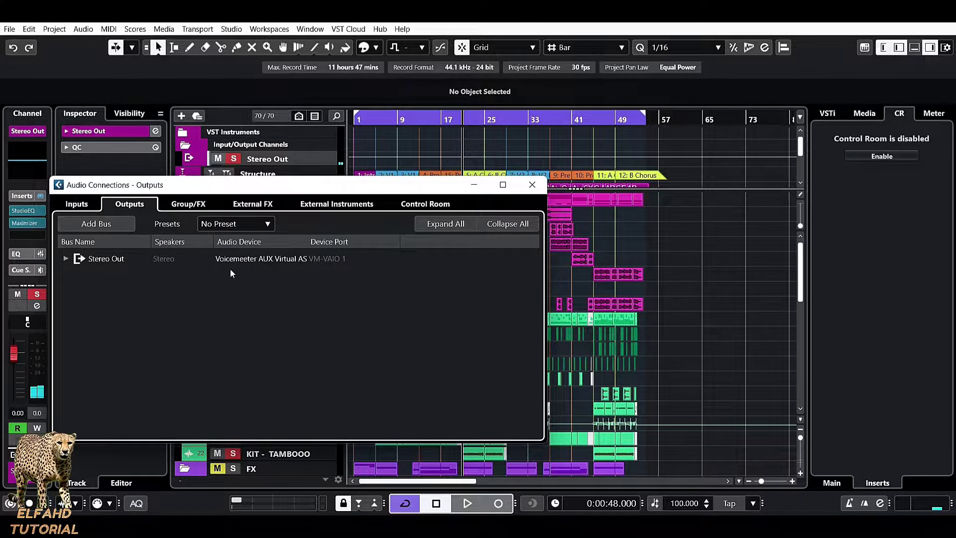
pyautogui.click(247, 258)
pyautogui.click(411, 206)
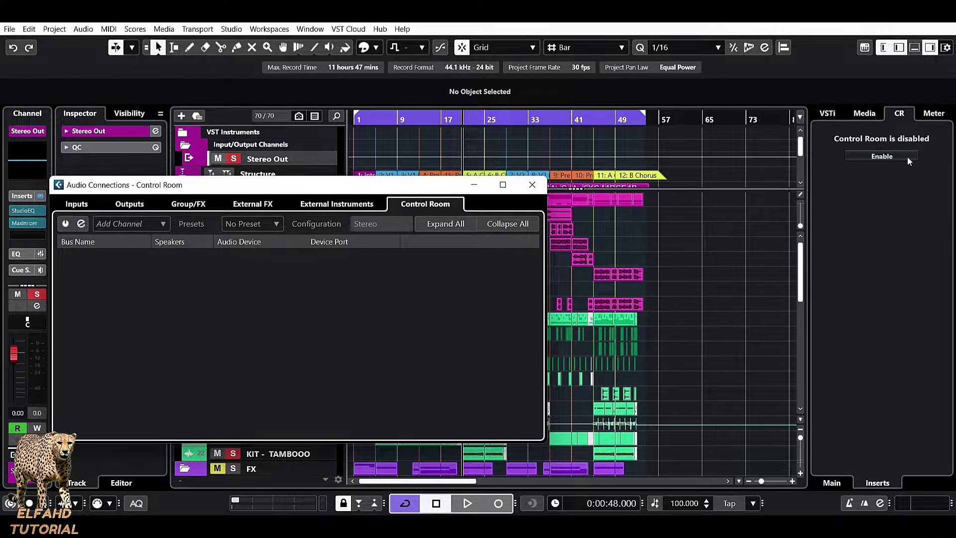
pyautogui.click(65, 224)
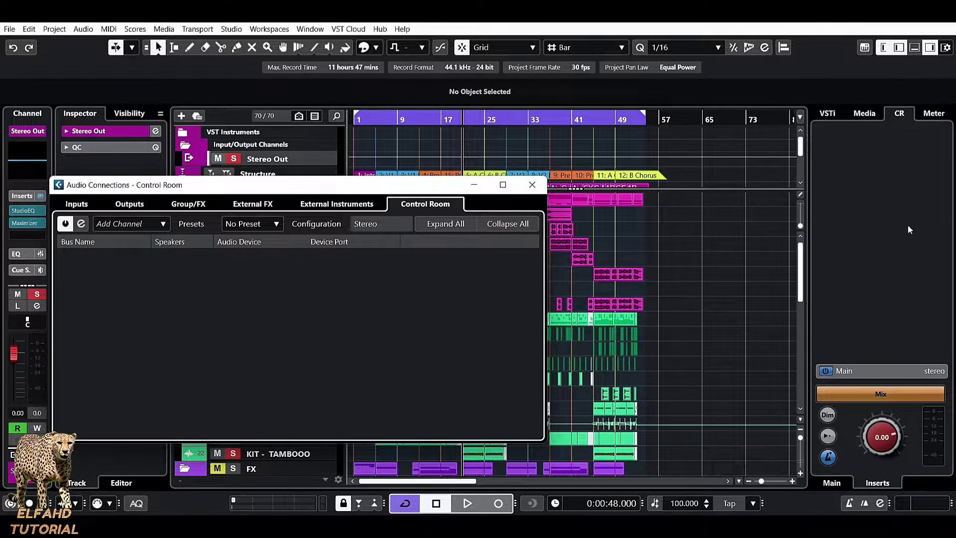
# Set the audio device of the Stereo Out output bus to Not Connected
pyautogui.click(122, 205)
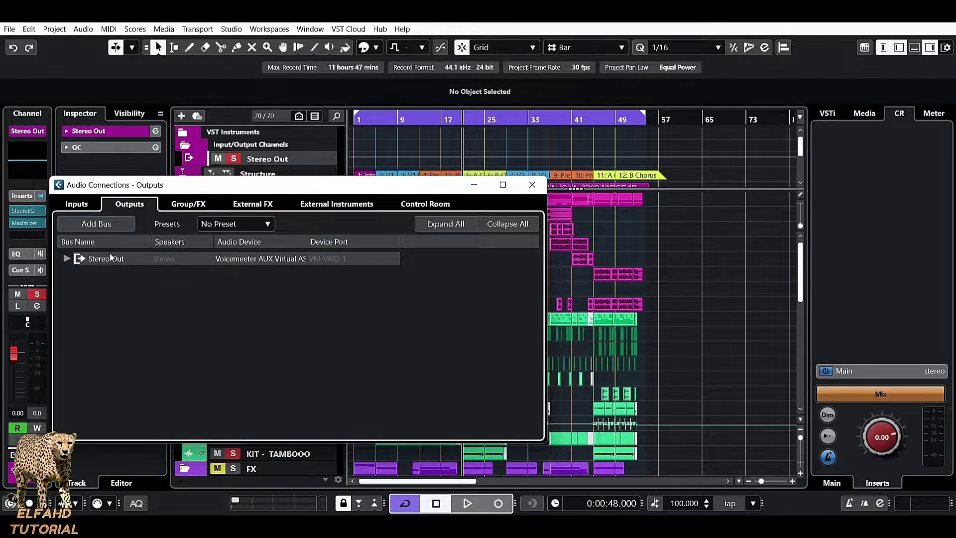
pyautogui.click(413, 205)
pyautogui.click(131, 205)
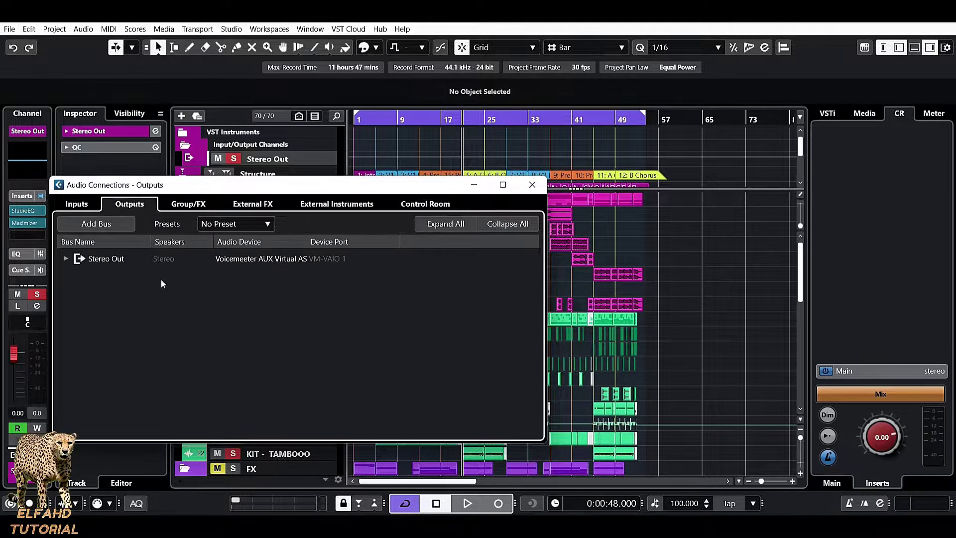
pyautogui.click(264, 258)
pyautogui.click(274, 273)
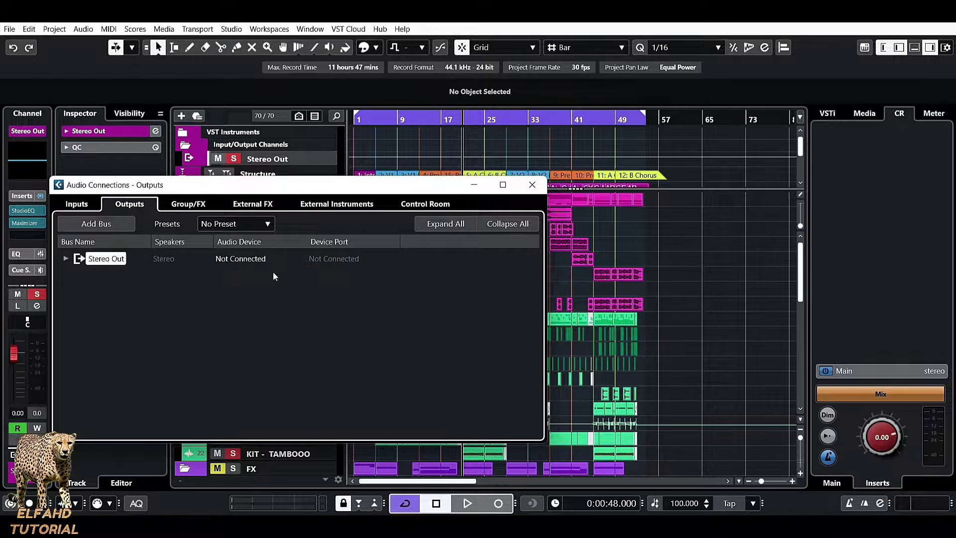
# Add a stereo monitor channel named Monitor 1 to the Control Room
pyautogui.click(415, 209)
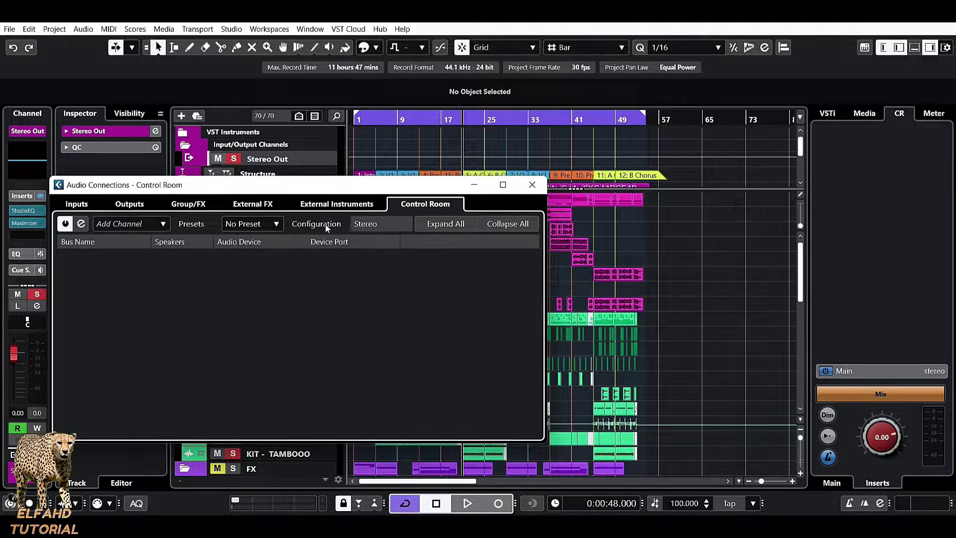
pyautogui.click(125, 224)
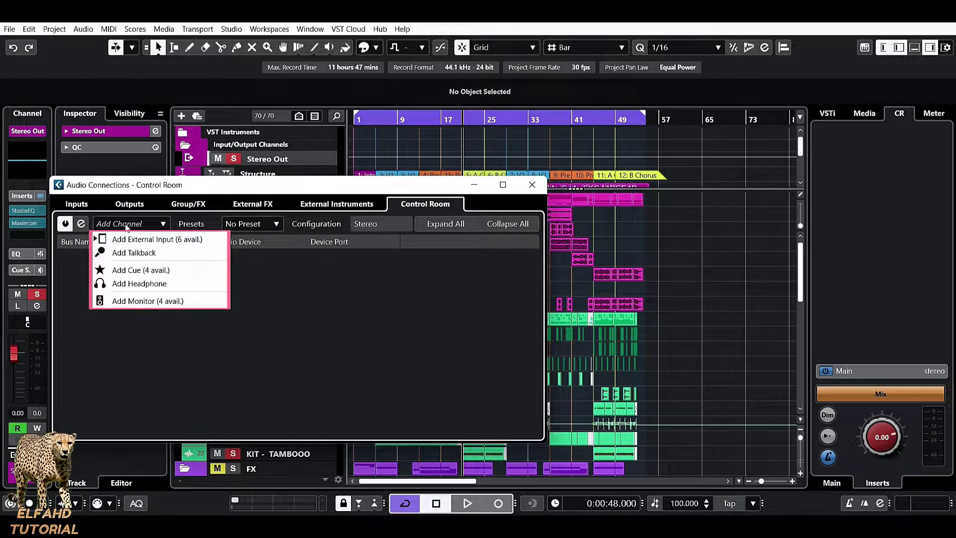
pyautogui.click(147, 301)
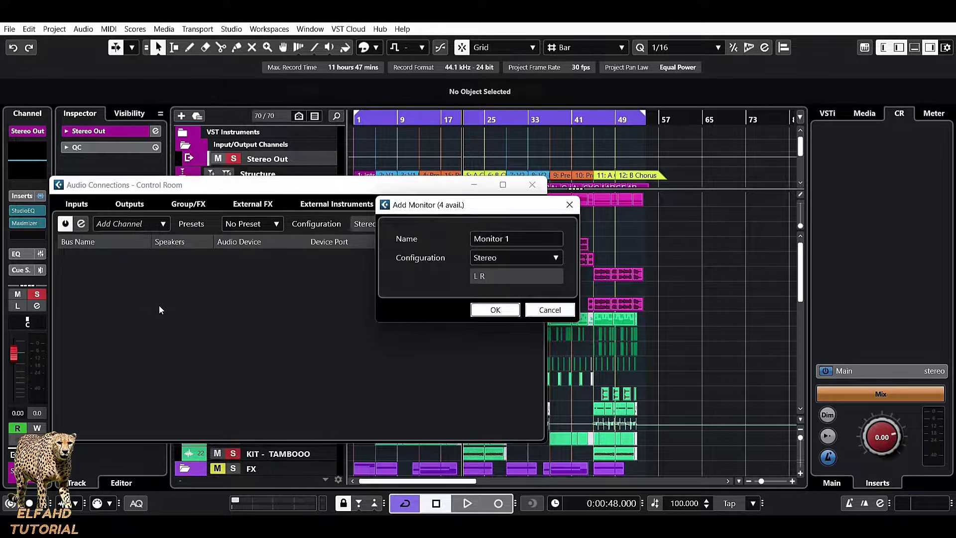
pyautogui.click(495, 309)
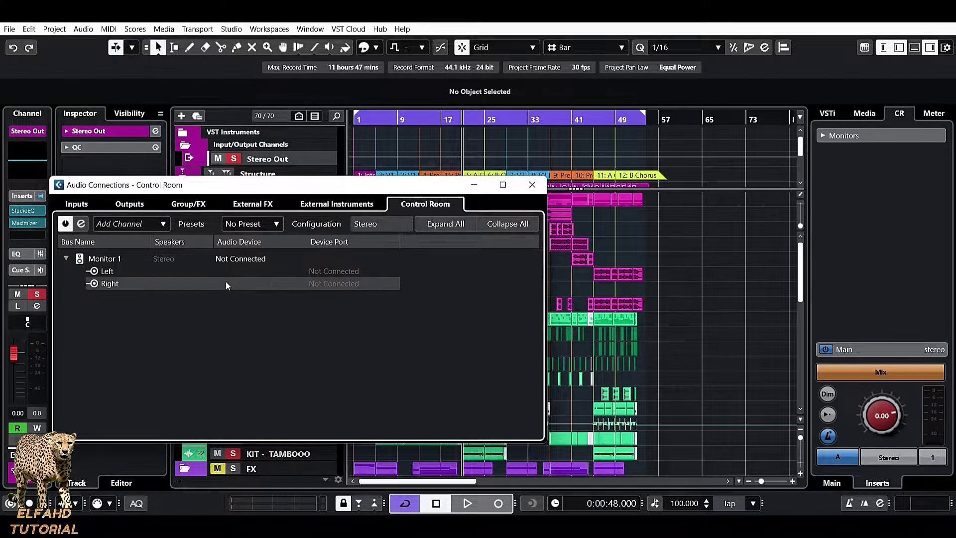
# Route Monitor 1 to the Voicemeeter AUX Virtual AS device, close the Audio Connections and play the project briefly to test monitoring
pyautogui.click(234, 260)
pyautogui.click(251, 290)
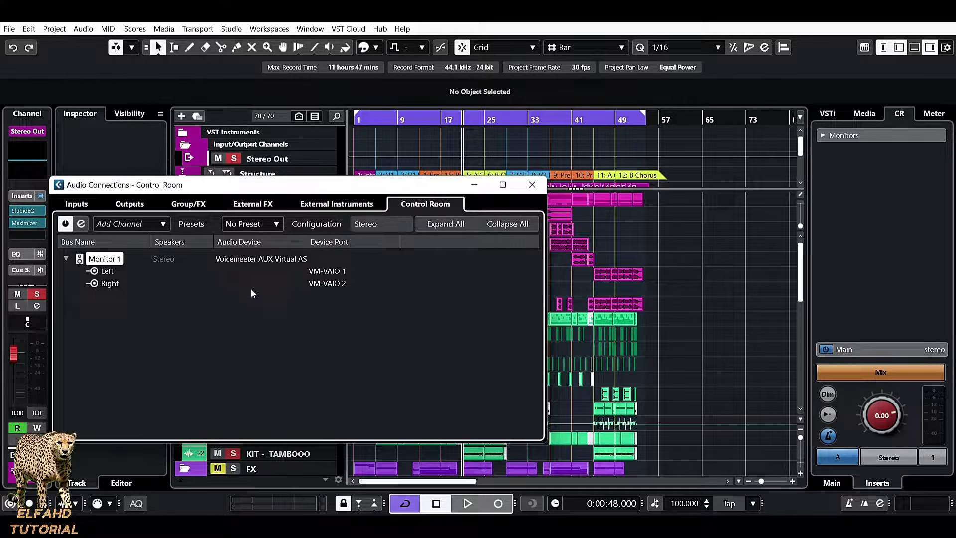
pyautogui.press('F4')
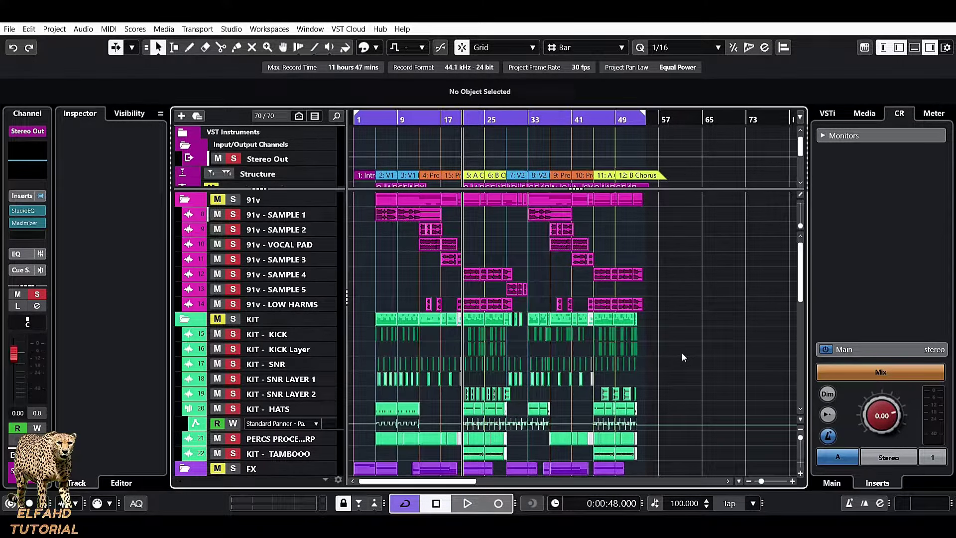
pyautogui.press('space')
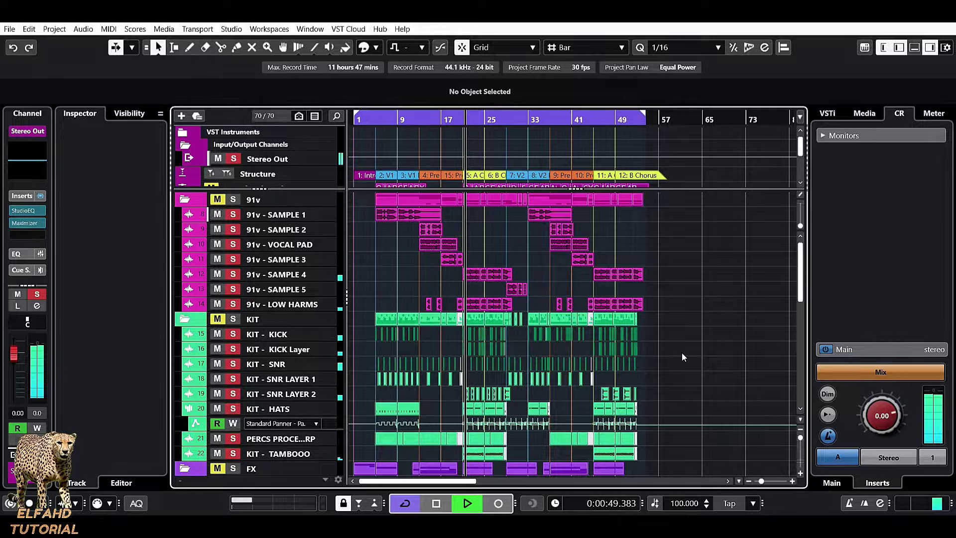
pyautogui.press('space')
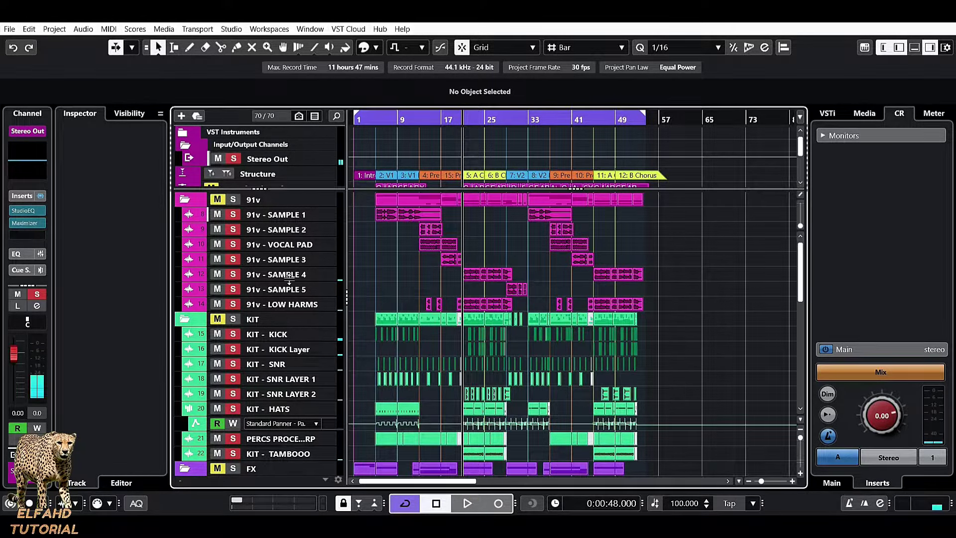
# Reopen the Audio Connections and add a talkback channel to the Control Room
pyautogui.press('F4')
pyautogui.click(125, 223)
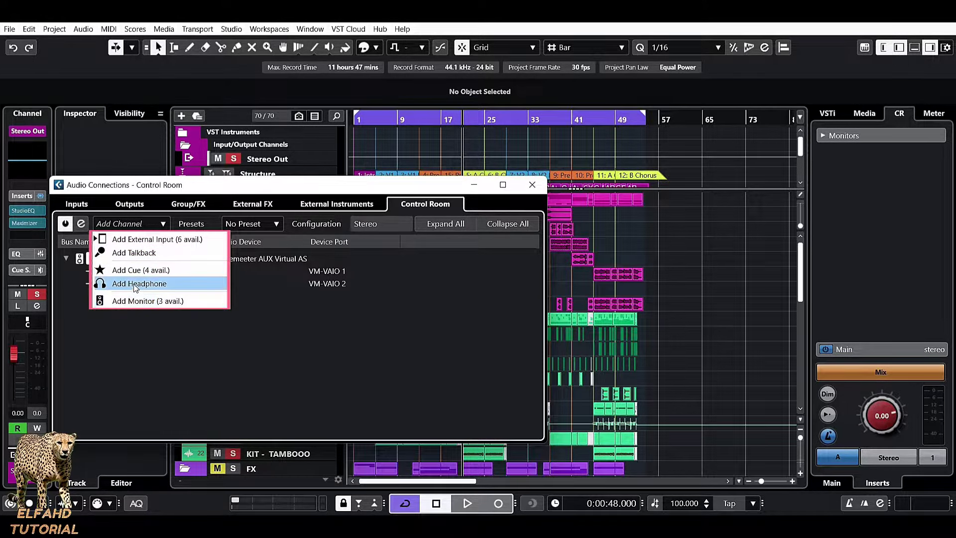
pyautogui.click(138, 253)
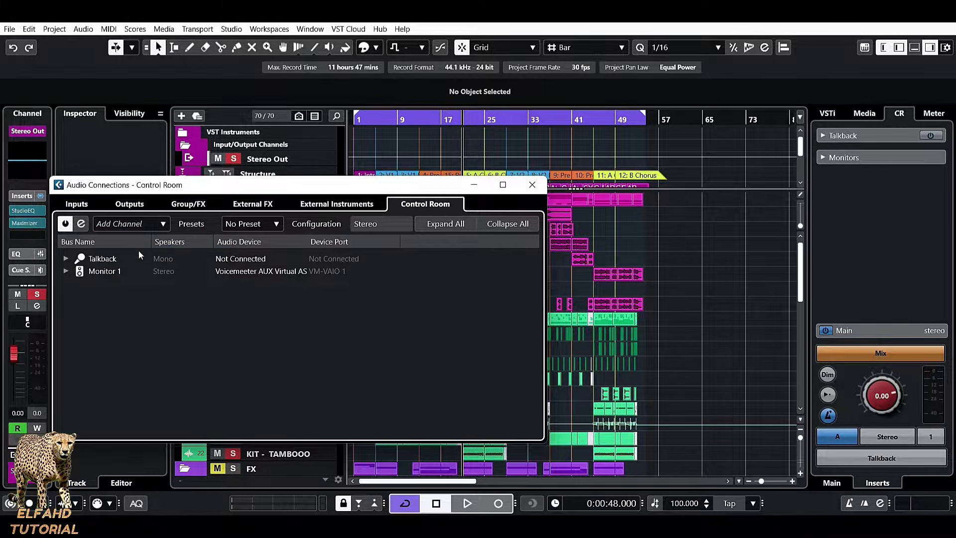
# Add a stereo cue channel named vocal to the Control Room
pyautogui.click(120, 225)
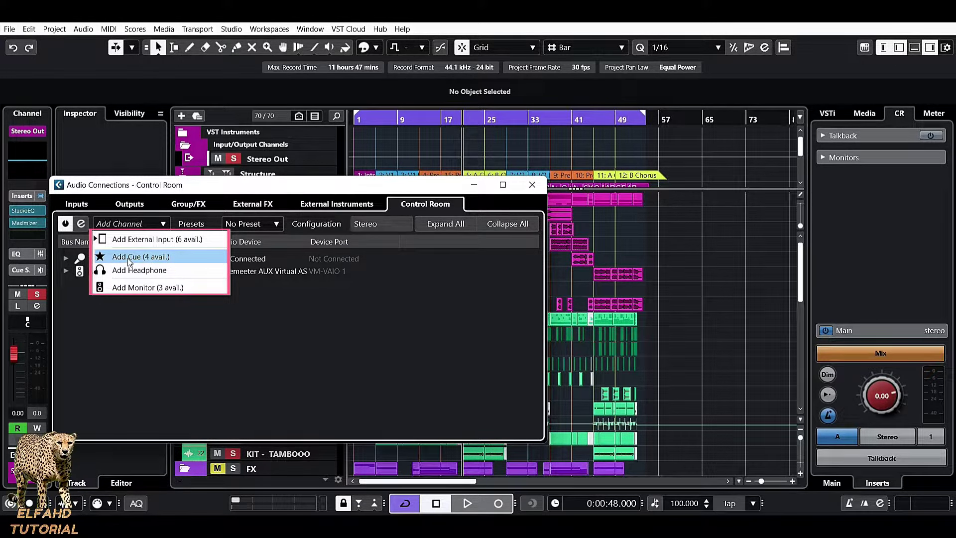
pyautogui.click(130, 257)
pyautogui.click(503, 239)
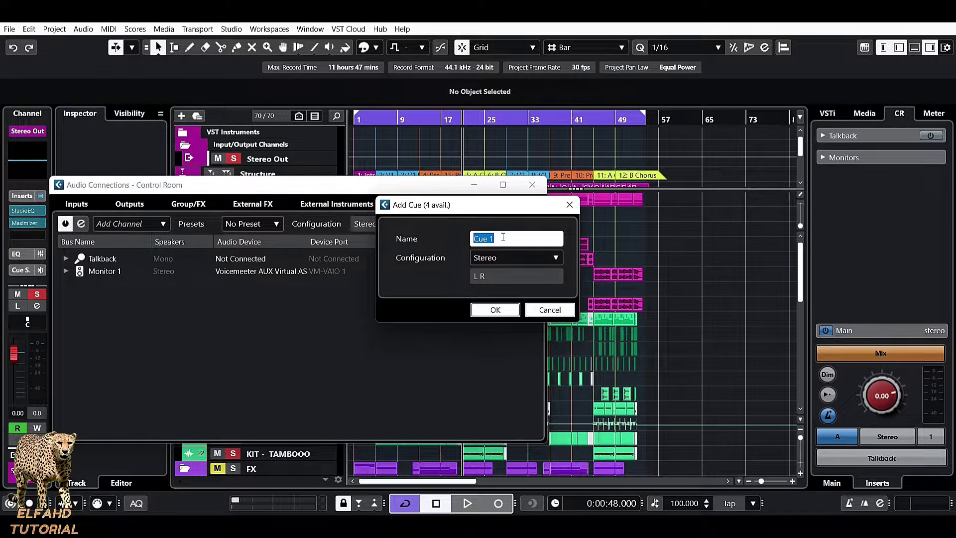
pyautogui.write('vocal')
pyautogui.click(481, 308)
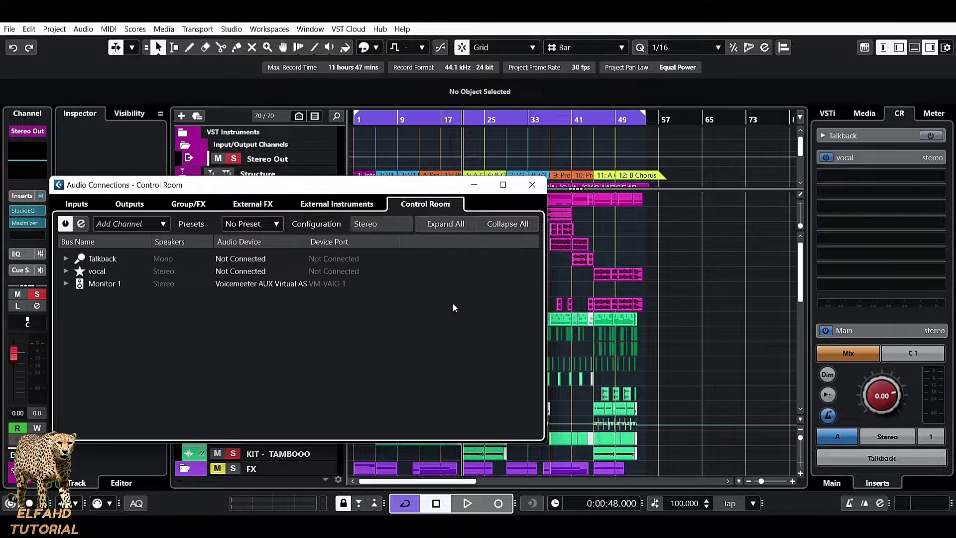
# Add a second stereo cue channel named guitar to the Control Room
pyautogui.click(127, 223)
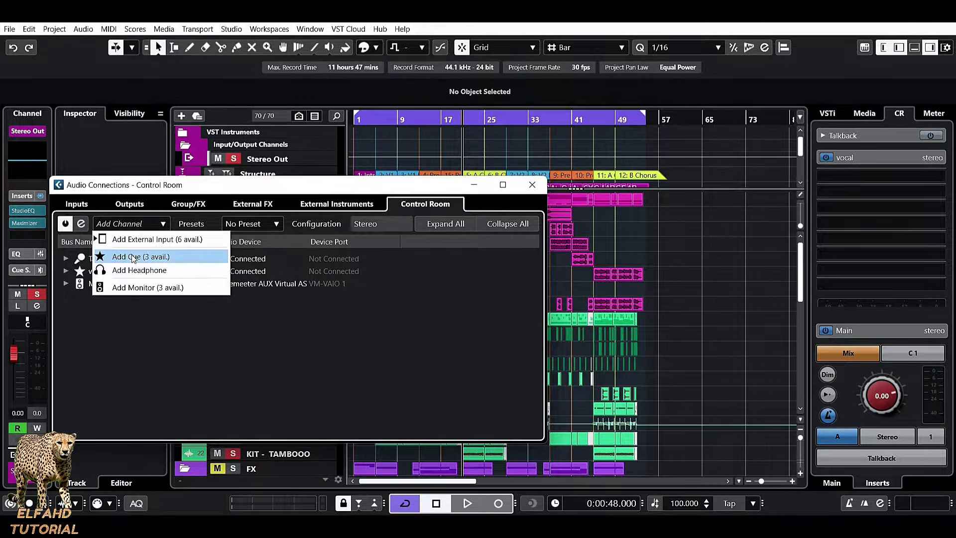
pyautogui.click(128, 257)
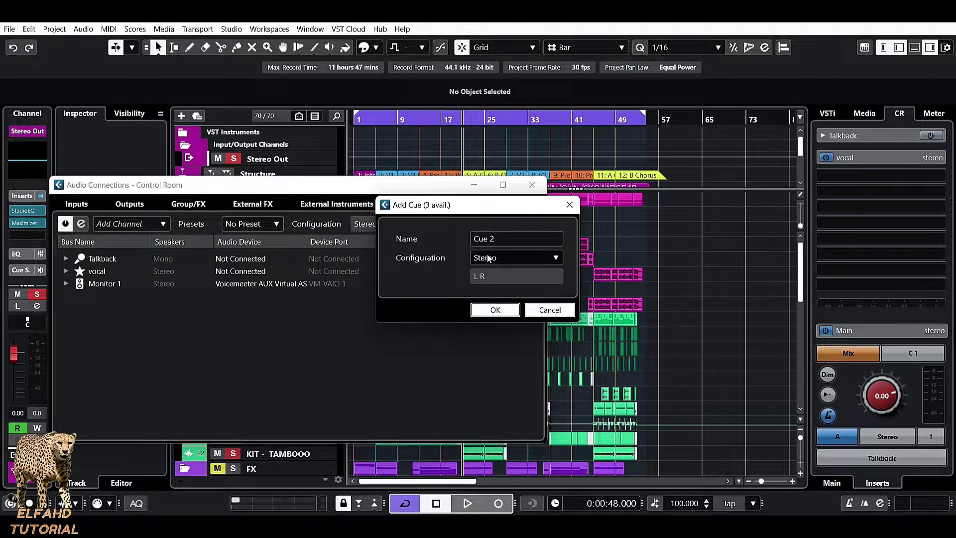
pyautogui.click(497, 239)
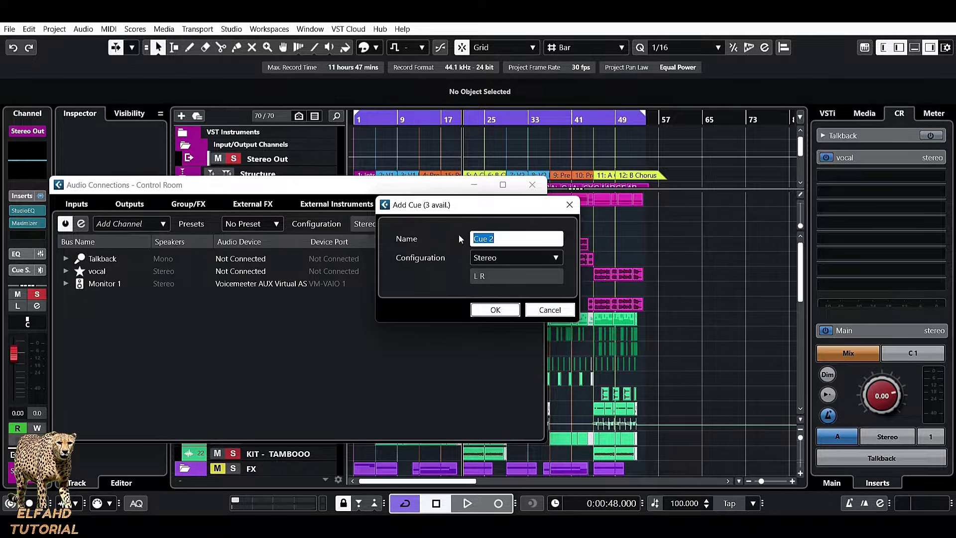
pyautogui.write('guitar')
pyautogui.click(500, 310)
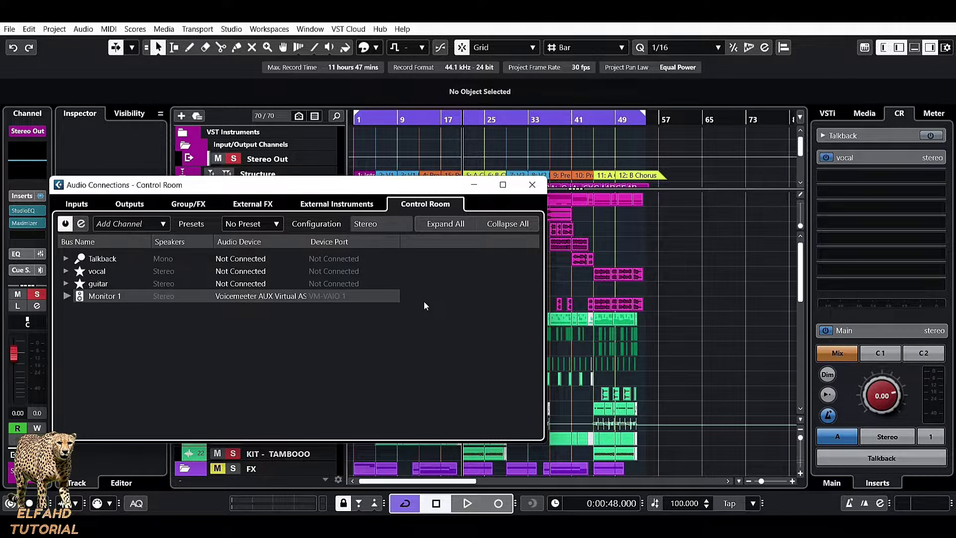
# Add two more stereo cue channels to the Control Room, named bass and drums
pyautogui.click(180, 352)
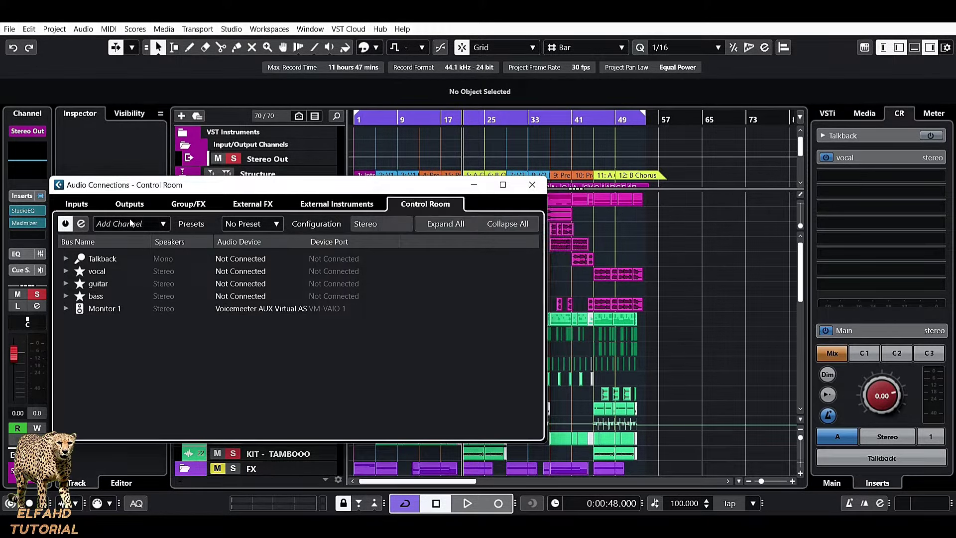
pyautogui.click(127, 223)
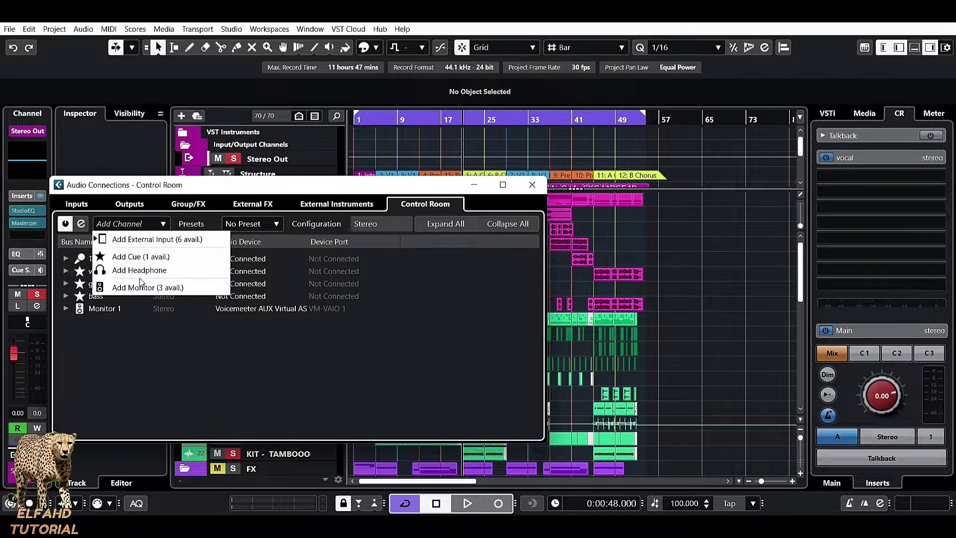
pyautogui.click(151, 256)
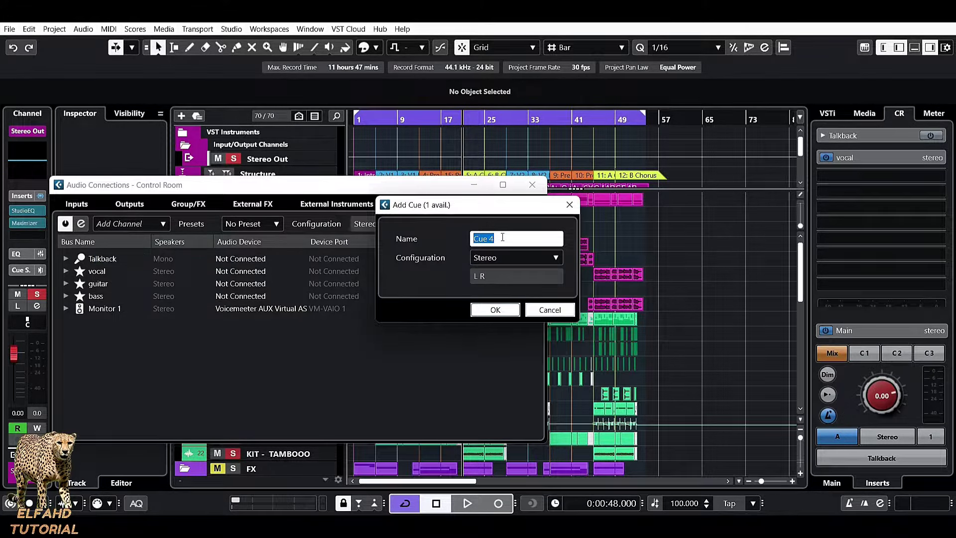
pyautogui.write('drums')
pyautogui.click(478, 305)
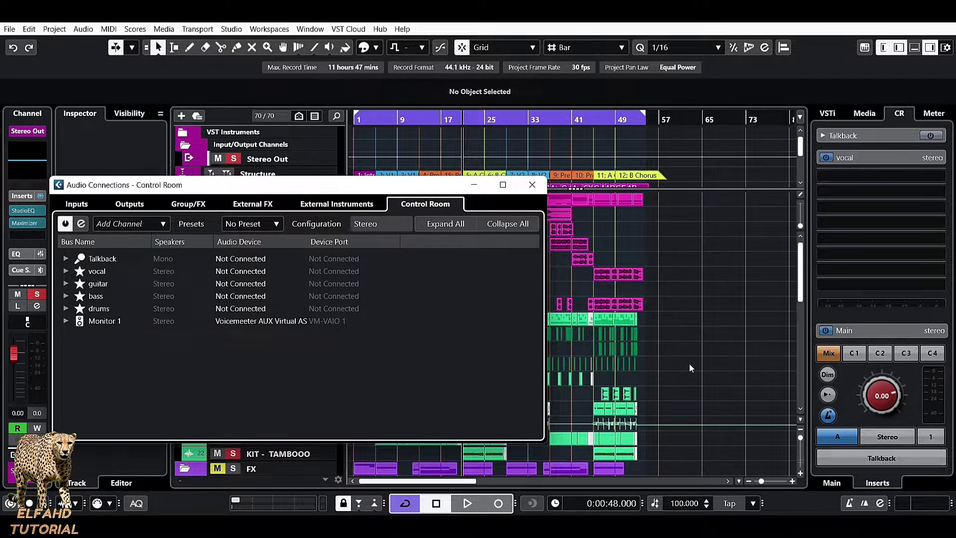
# Close the Audio Connections and inspect the vocal cue and Talkback sections of the Control Room, collapsing them again
pyautogui.click(530, 186)
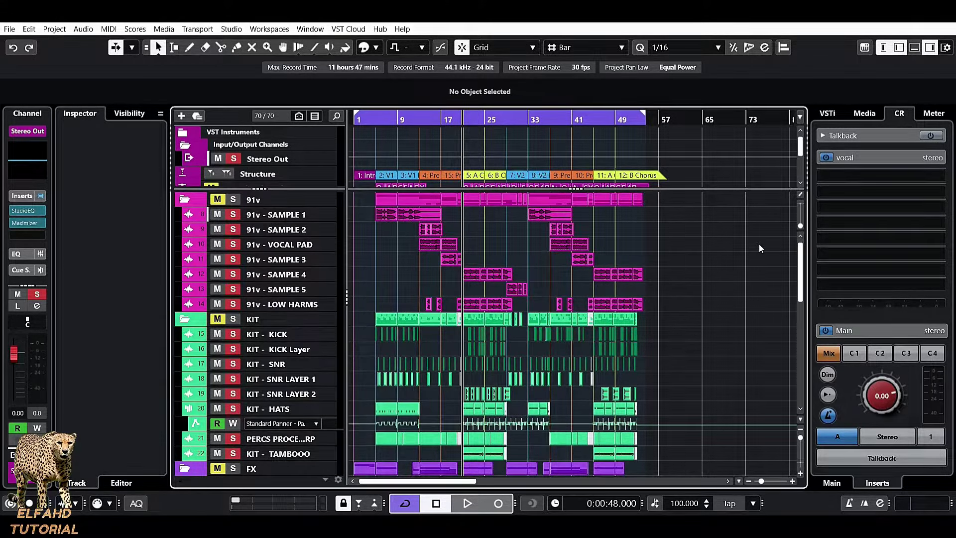
pyautogui.click(845, 158)
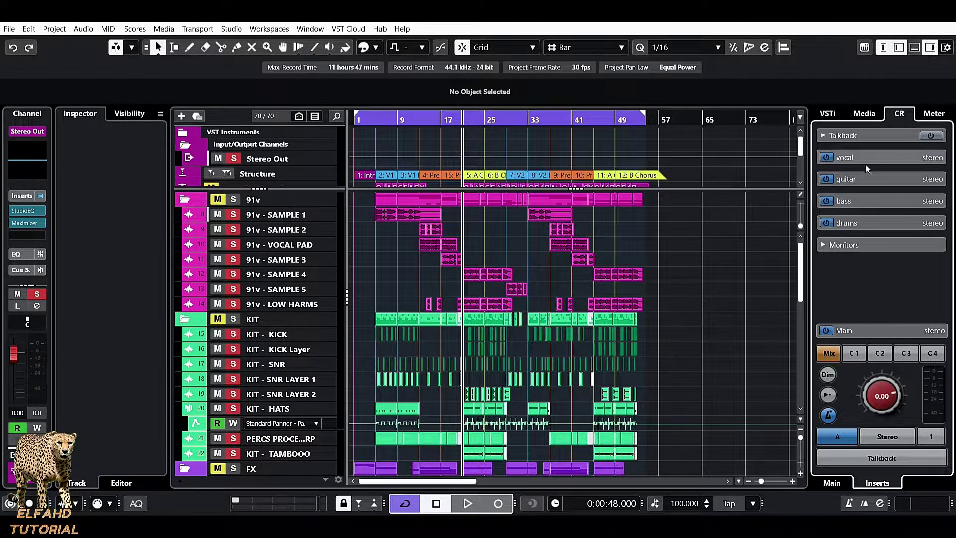
pyautogui.click(861, 132)
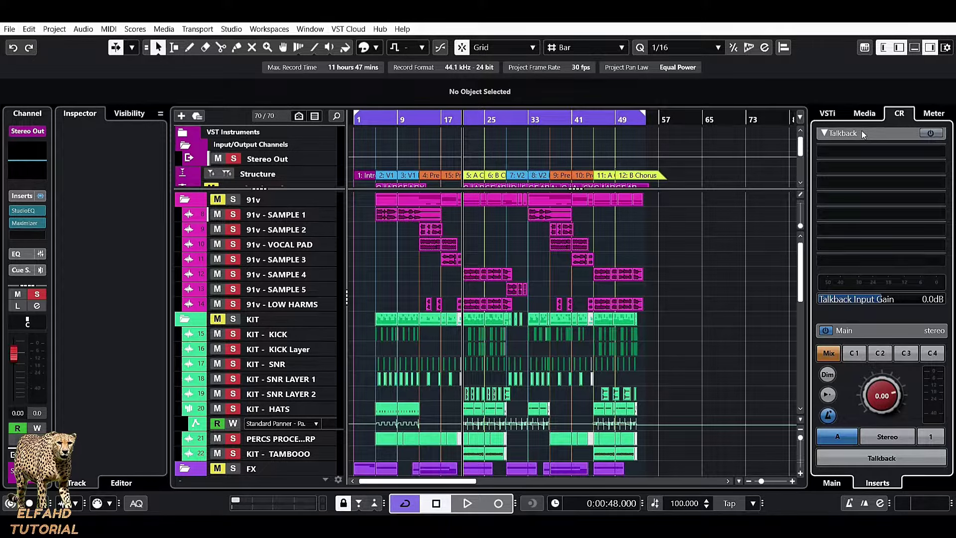
pyautogui.click(861, 131)
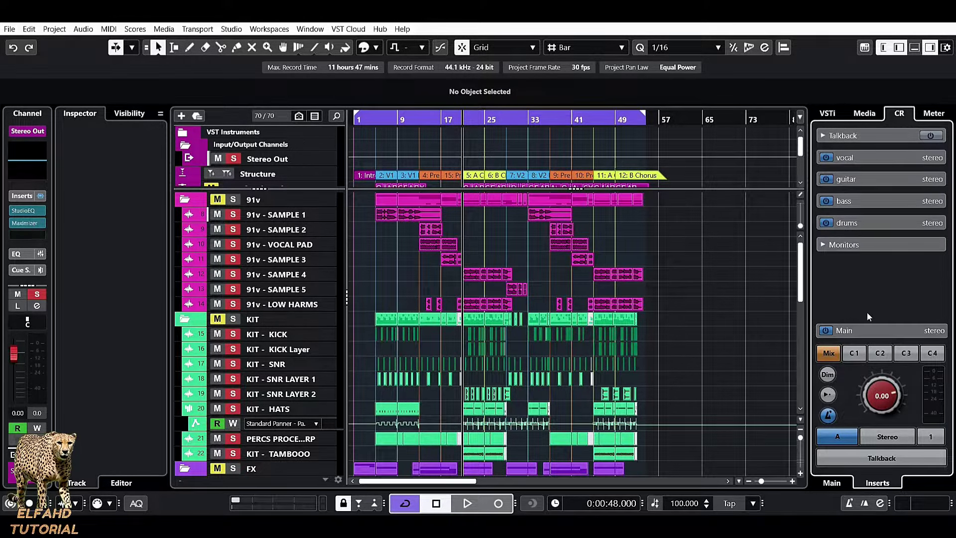
# Open the MixConsole and start playback of the project
pyautogui.press('F3')
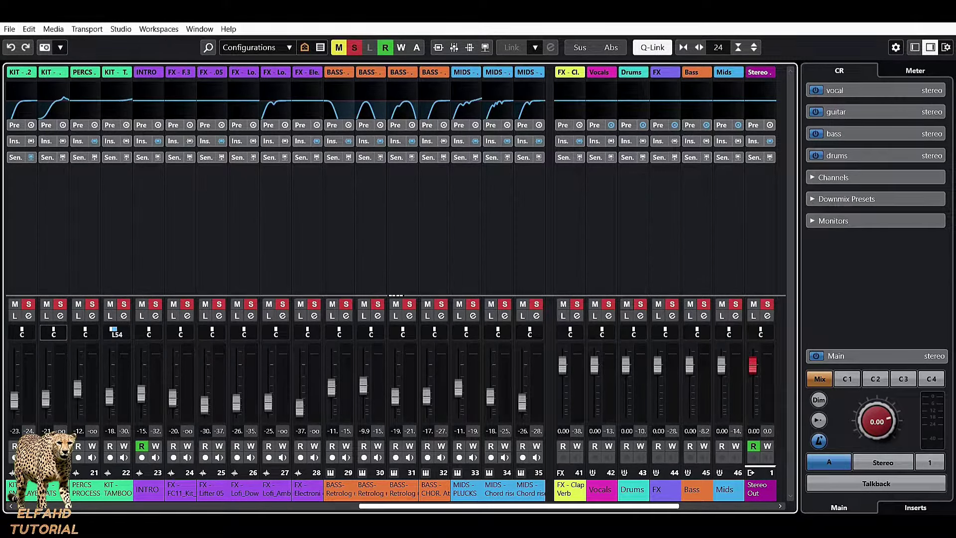
pyautogui.moveTo(527, 506); pyautogui.dragTo(144, 504)
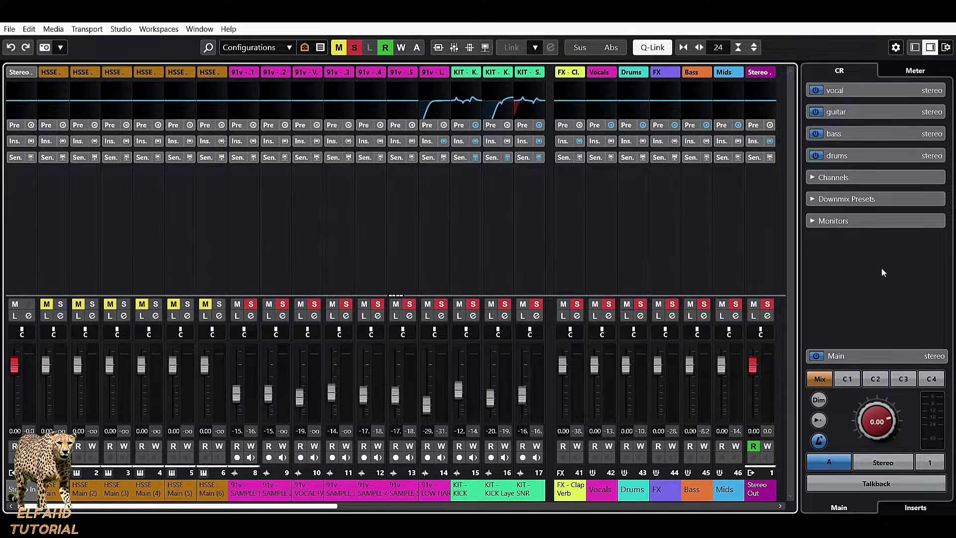
pyautogui.press('space')
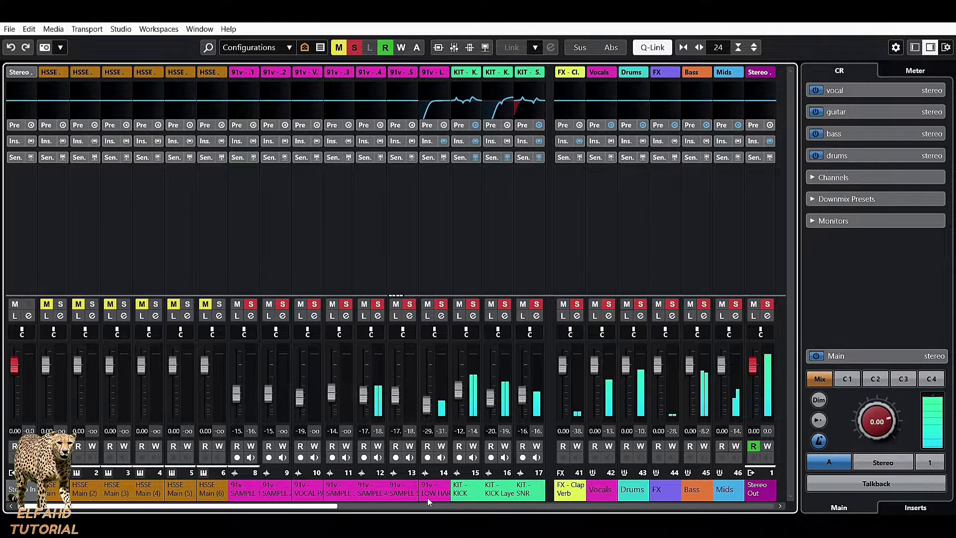
pyautogui.moveTo(320, 506)
pyautogui.mouseDown()
pyautogui.moveTo(761, 506)
pyautogui.moveTo(320, 505)
pyautogui.mouseUp()
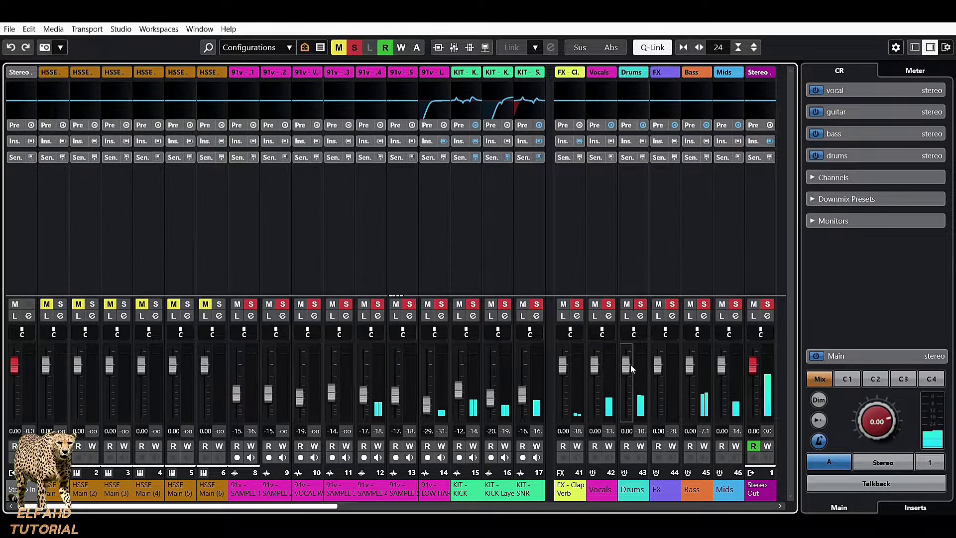
# Audition cues C1 to C4 as the Control Room source, return to Mix and stop playback
pyautogui.click(851, 379)
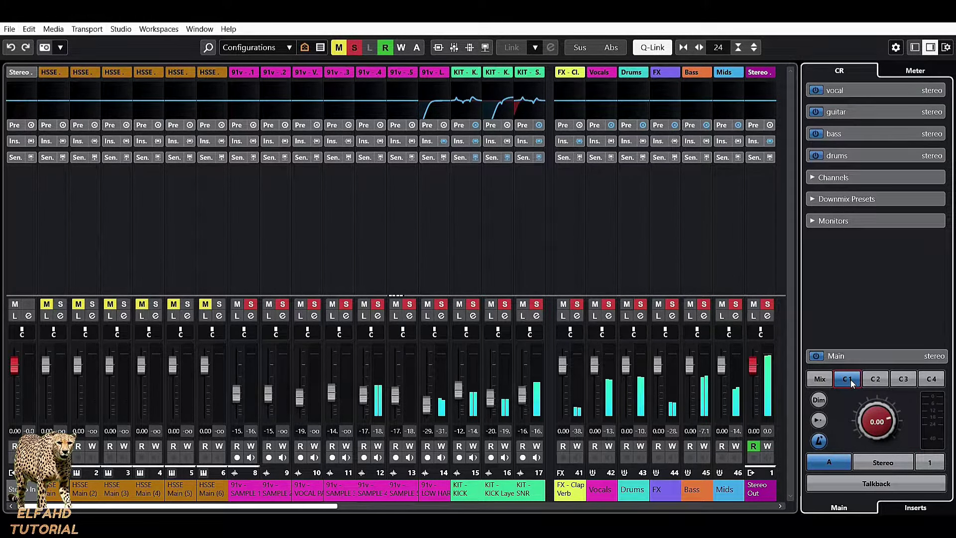
pyautogui.scroll(1, 851, 377)
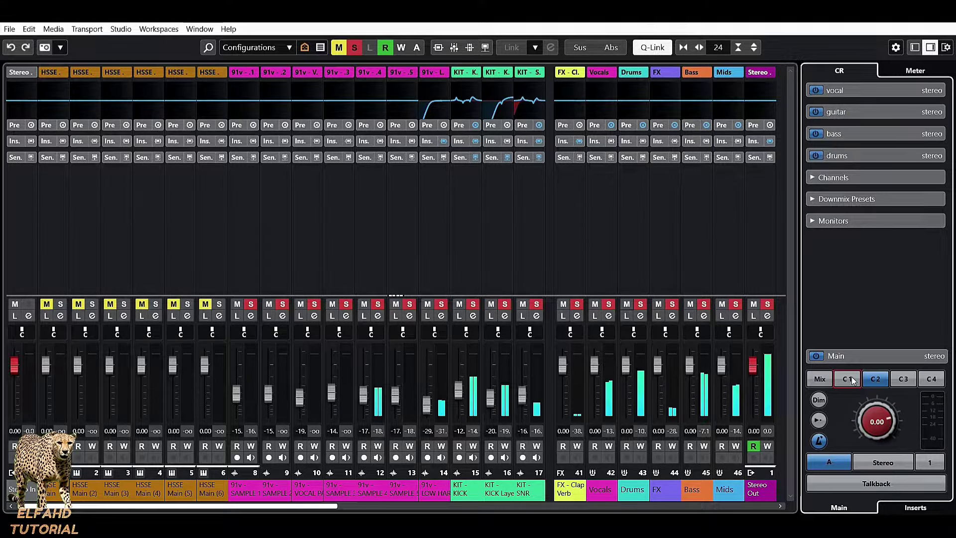
pyautogui.press('3')
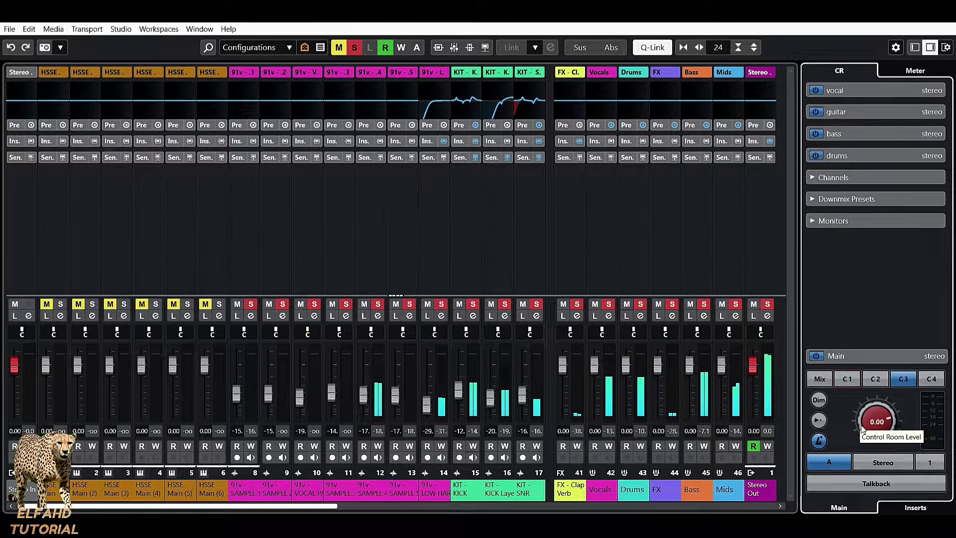
pyautogui.press('4')
pyautogui.press('1')
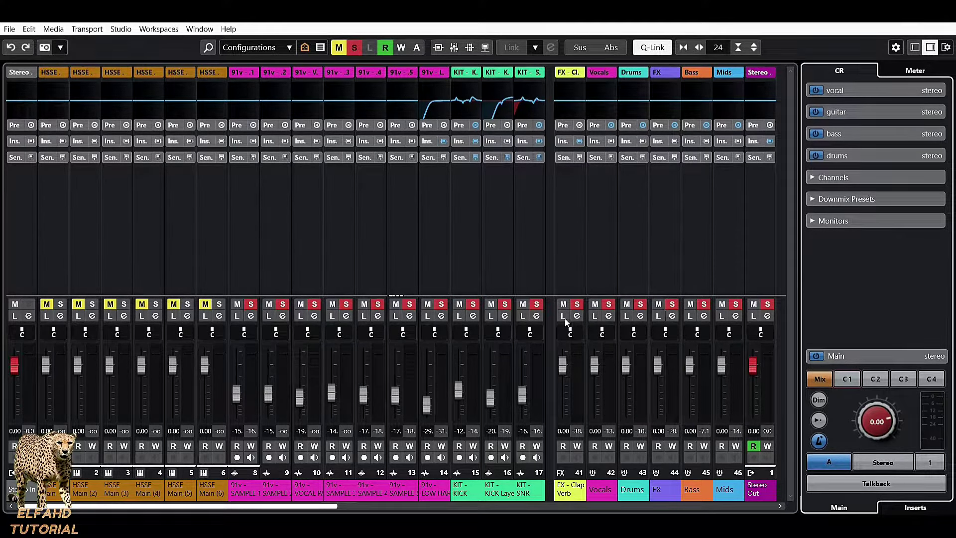
# Activate the cue sends of all four cues for the mixer channels from 91v - SAMPLE 1 through the guitar lead on channel 40
pyautogui.moveTo(136, 508); pyautogui.dragTo(203, 509)
pyautogui.click(115, 253)
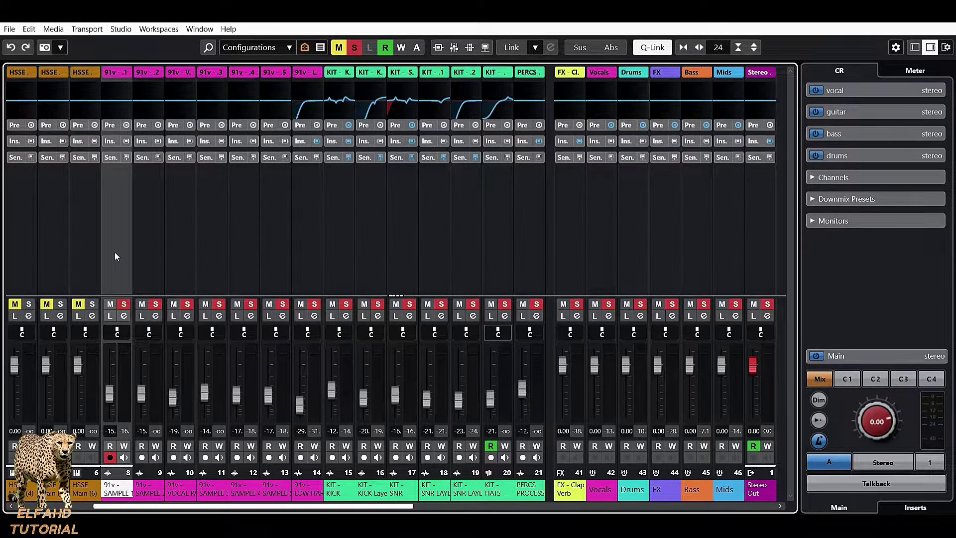
pyautogui.moveTo(338, 507); pyautogui.dragTo(699, 508)
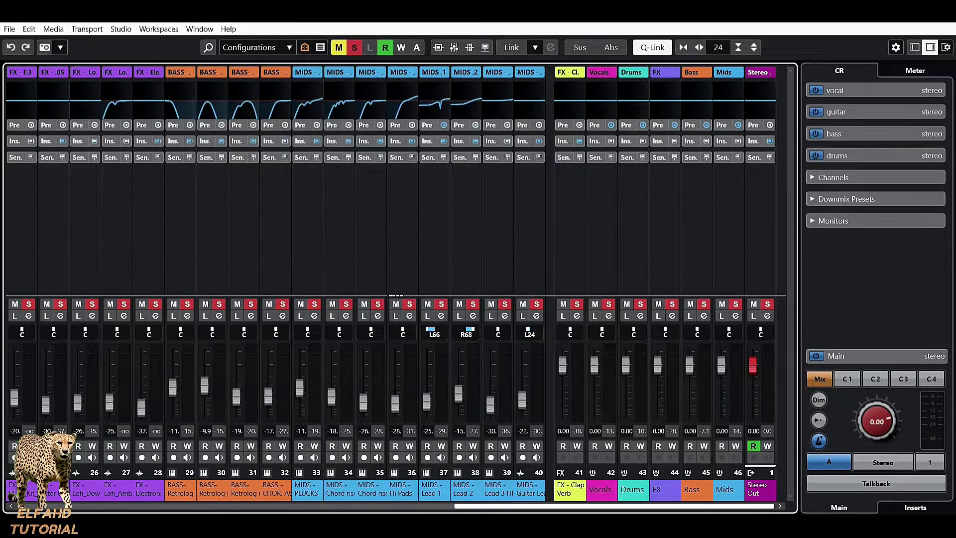
pyautogui.keyDown('shift'); pyautogui.click(543, 267); pyautogui.keyUp('shift')
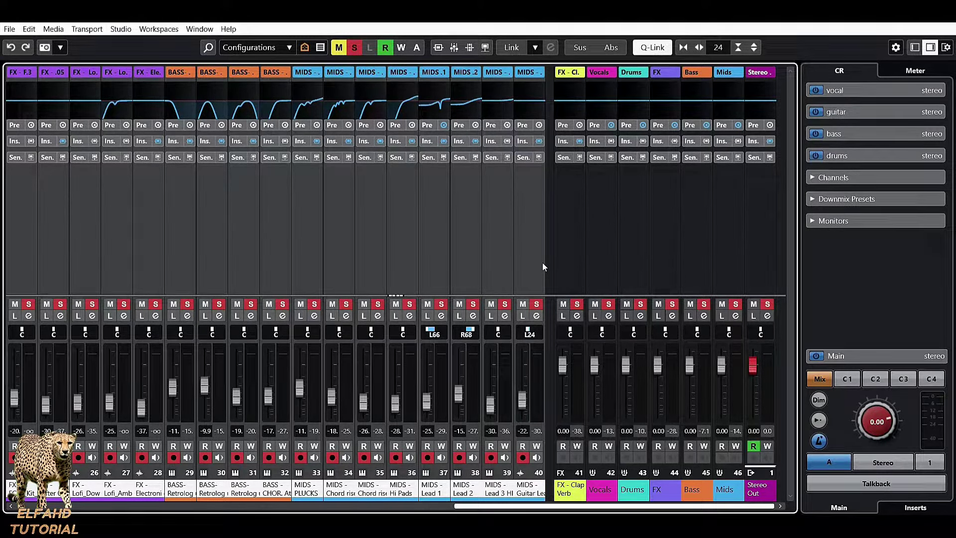
pyautogui.click(639, 48)
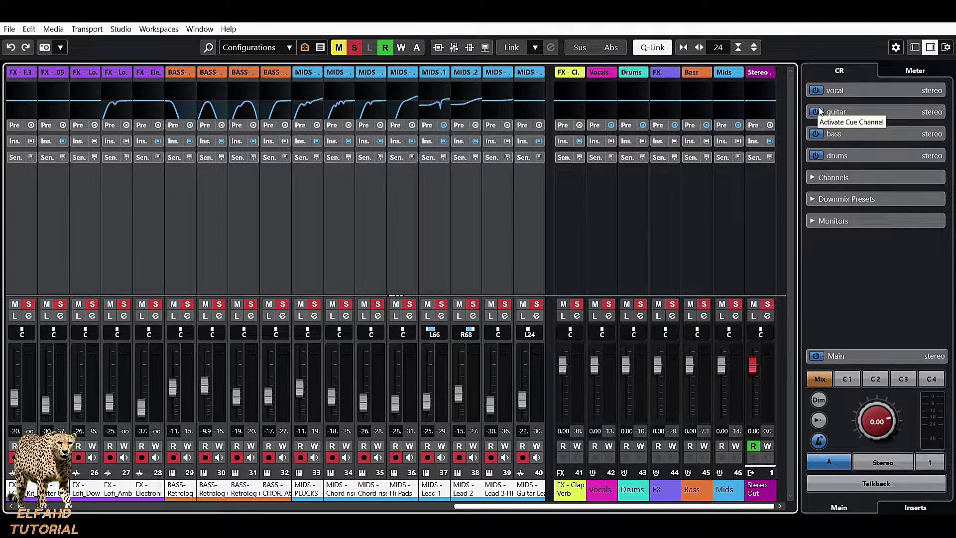
pyautogui.rightClick(869, 255)
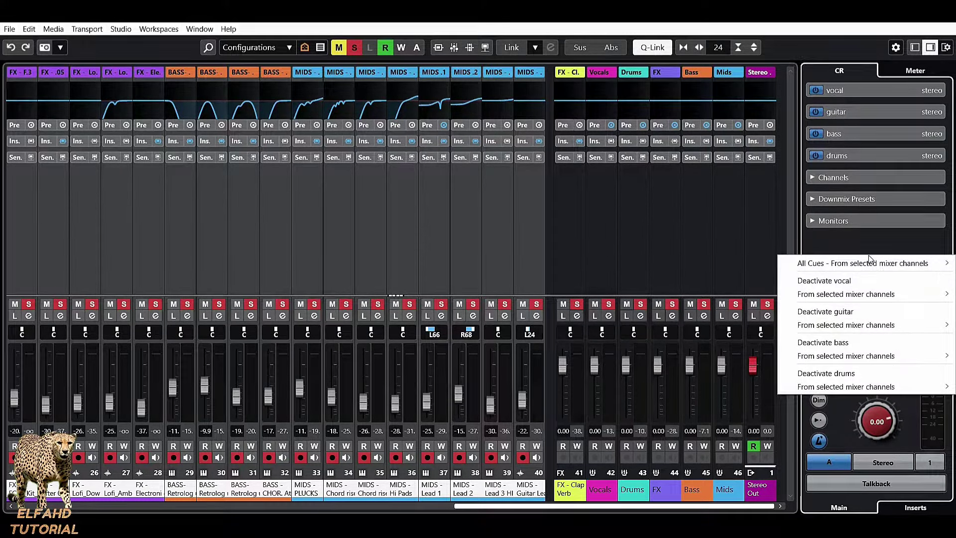
pyautogui.moveTo(872, 268)
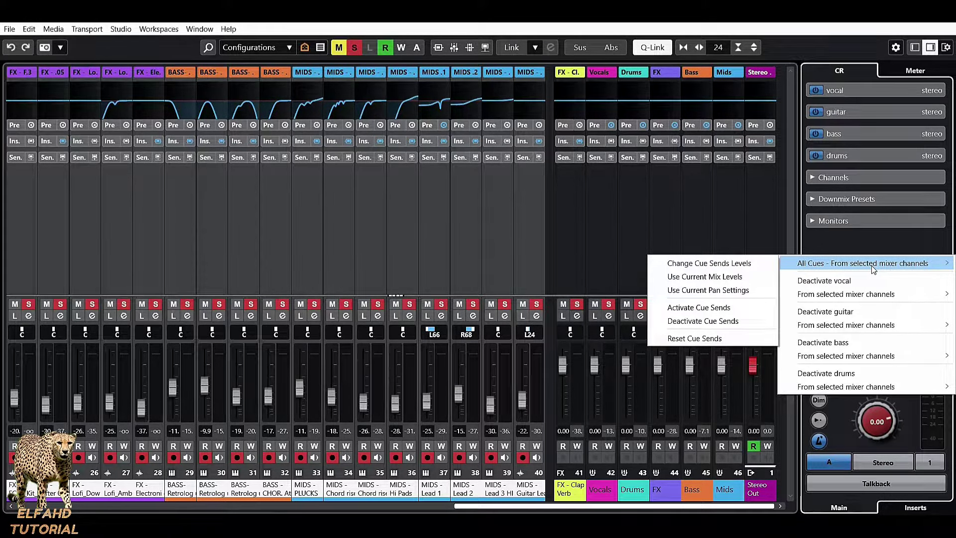
pyautogui.click(688, 310)
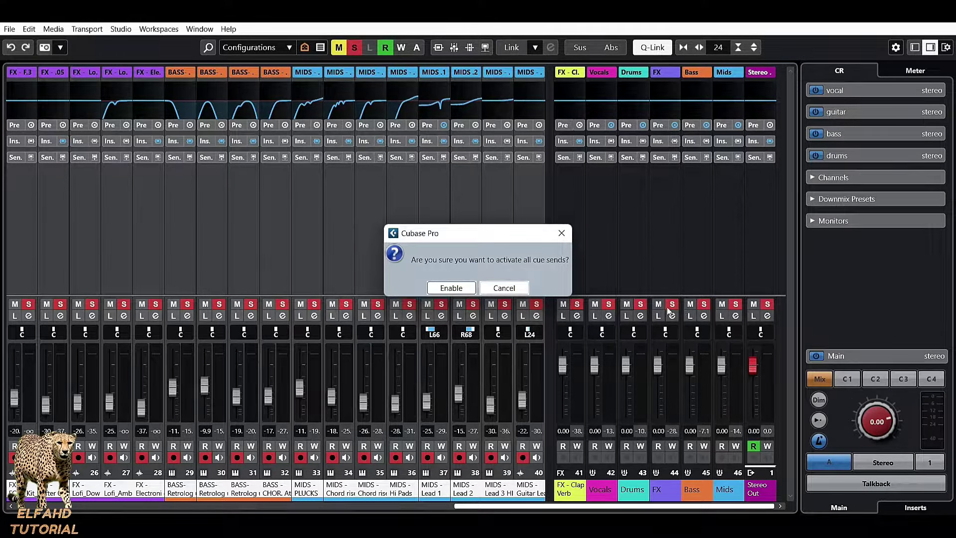
pyautogui.click(451, 288)
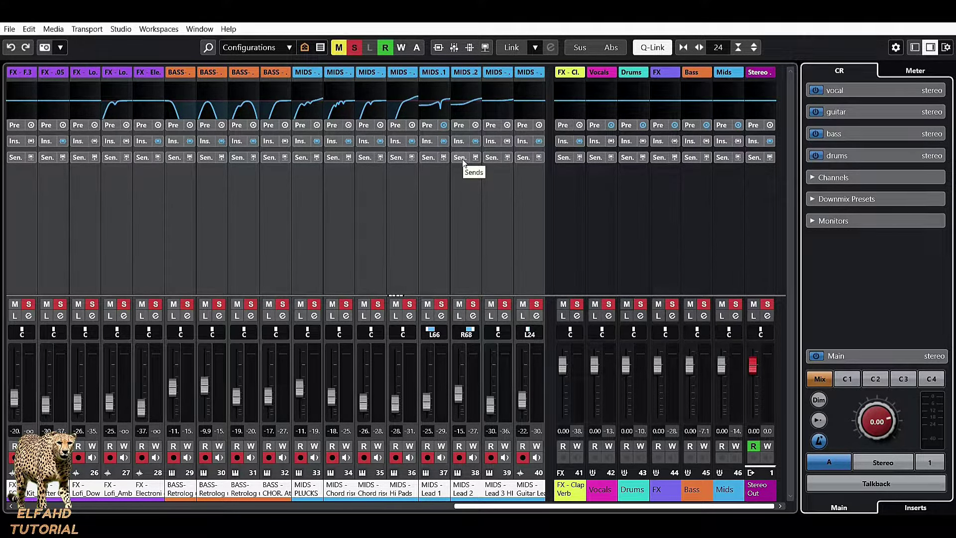
# Display the Cue Sends section on the MixConsole channel strips, close the section setup and clear the channel selection
pyautogui.rightClick(602, 158)
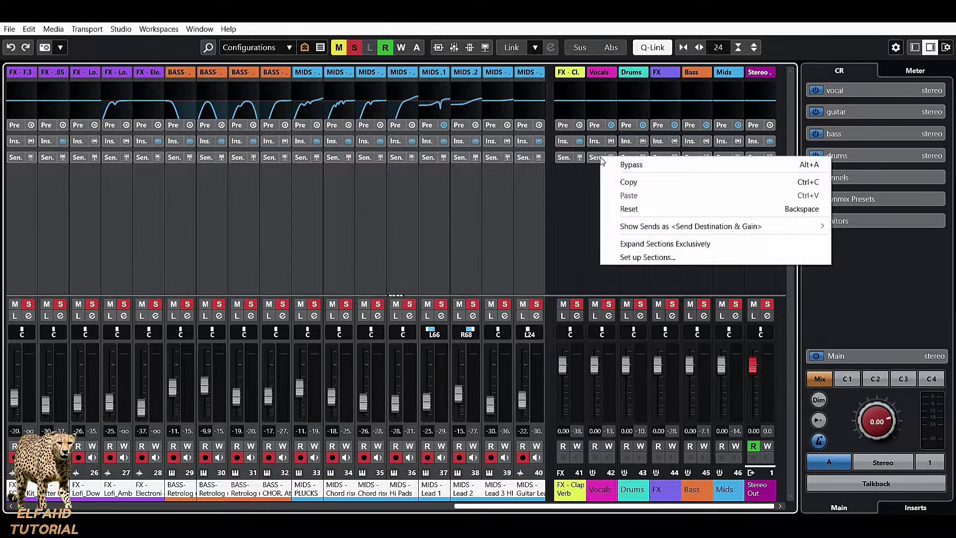
pyautogui.click(638, 258)
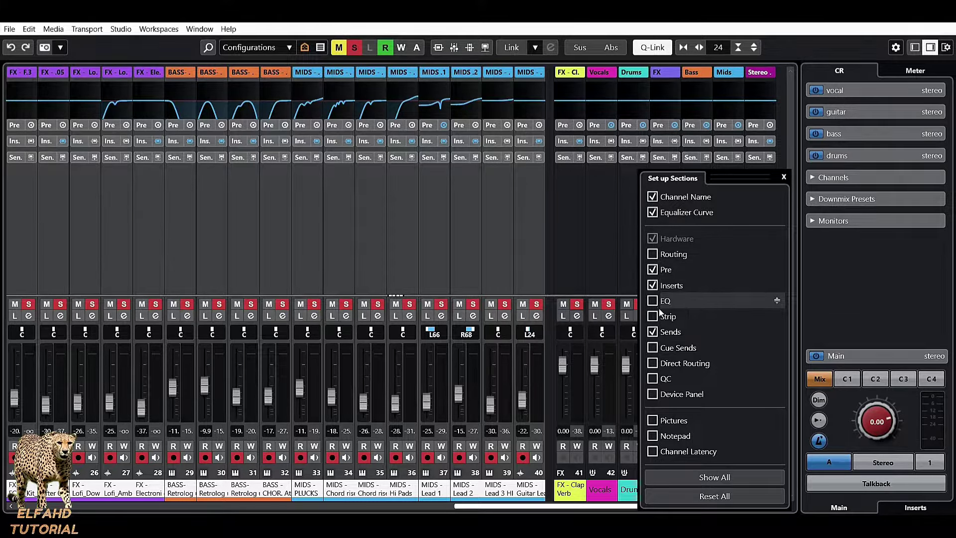
pyautogui.click(652, 348)
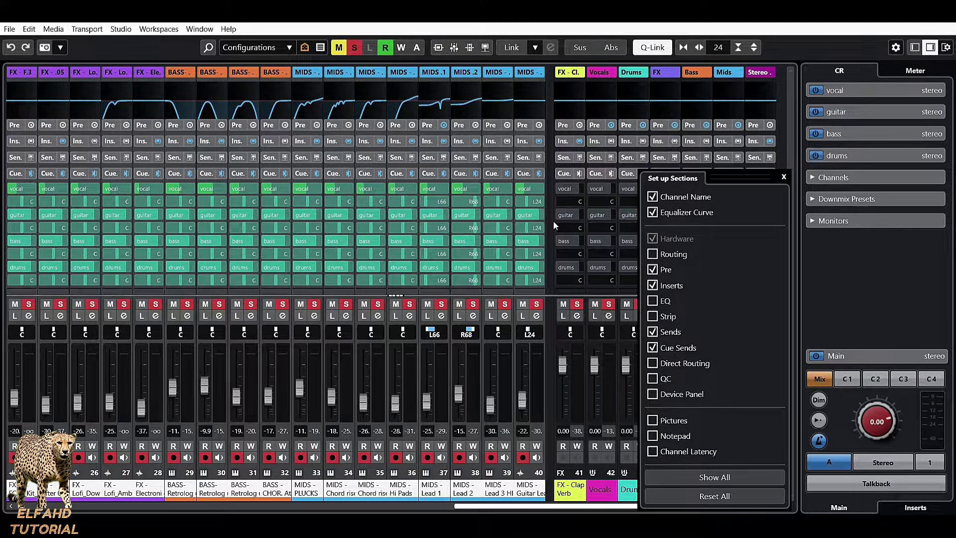
pyautogui.click(551, 480)
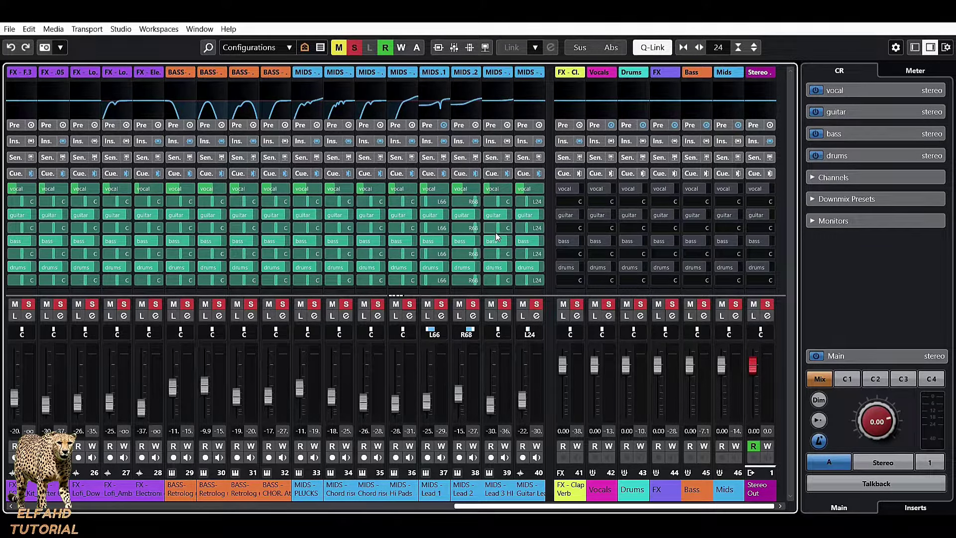
# Hide the Pre section on the MixConsole channel strips through the section setup
pyautogui.rightClick(563, 126)
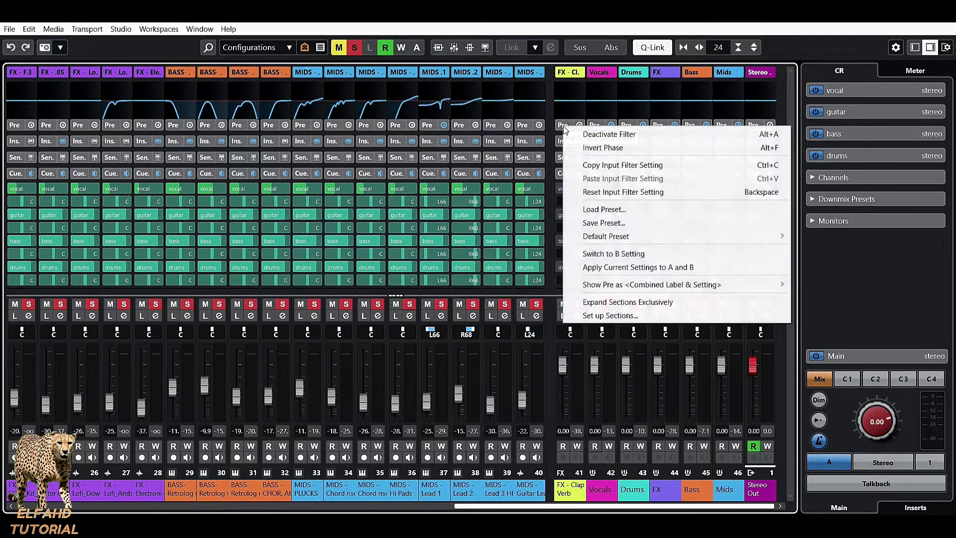
pyautogui.click(591, 316)
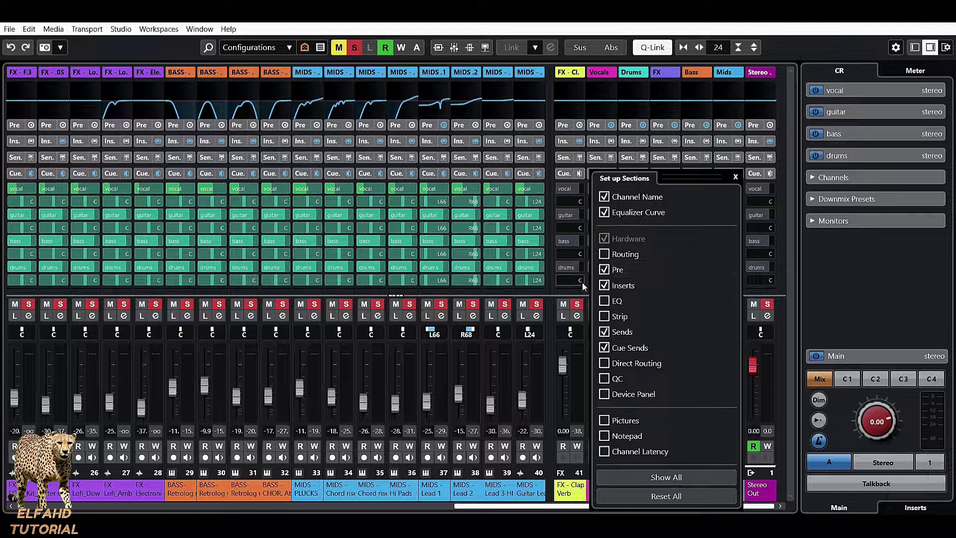
pyautogui.click(604, 270)
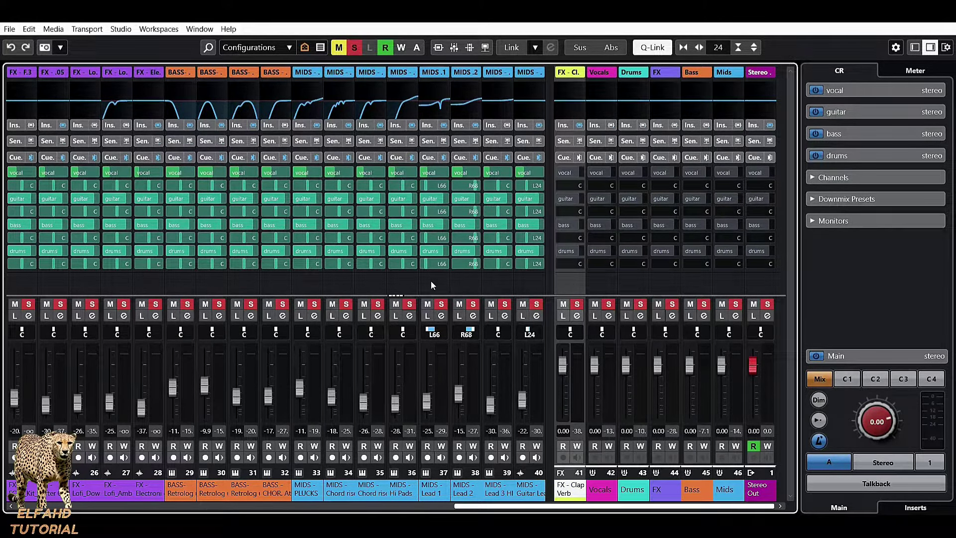
# Assign the current mix levels of the selected mixer channels to all cue sends
pyautogui.rightClick(862, 256)
pyautogui.moveTo(868, 264)
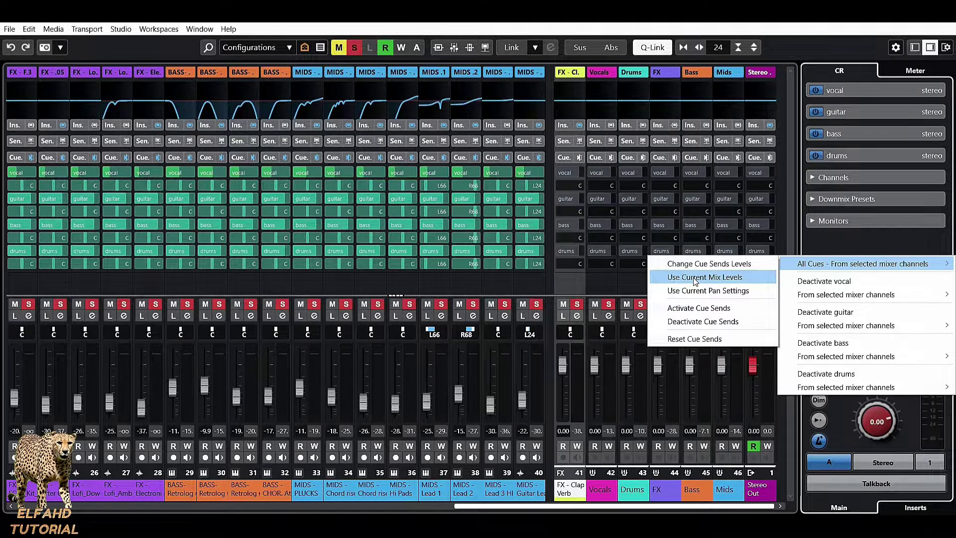
pyautogui.click(725, 280)
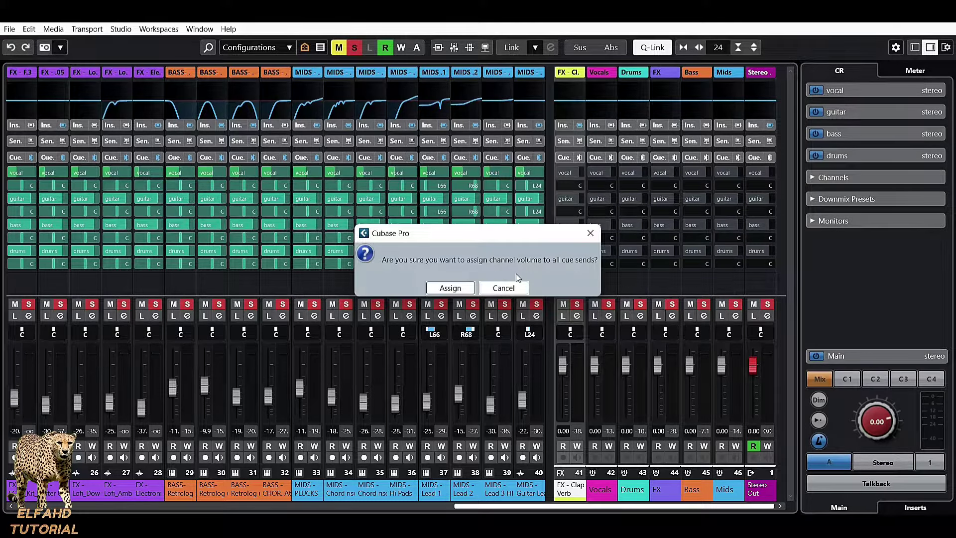
pyautogui.click(444, 289)
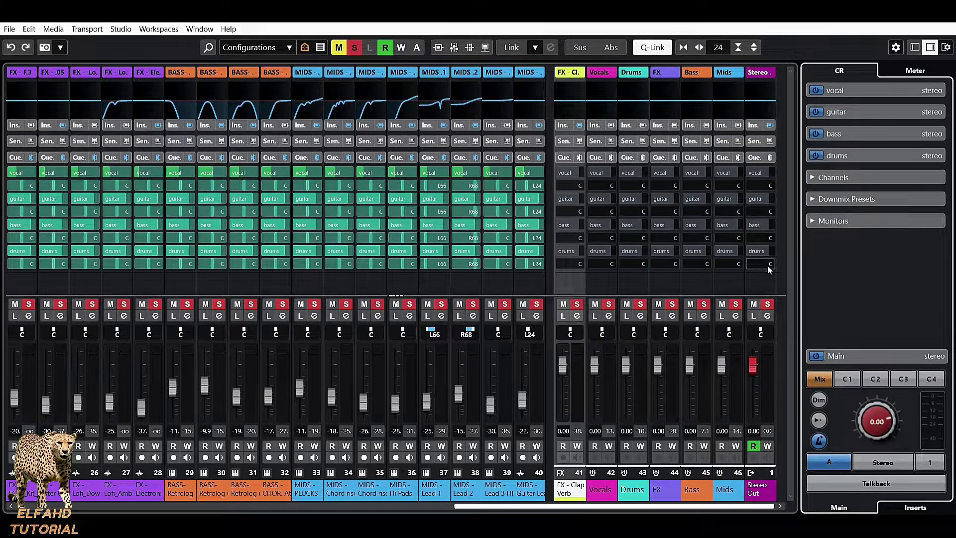
# Assign the current pan settings of the selected mixer channels to all cue sends
pyautogui.rightClick(851, 255)
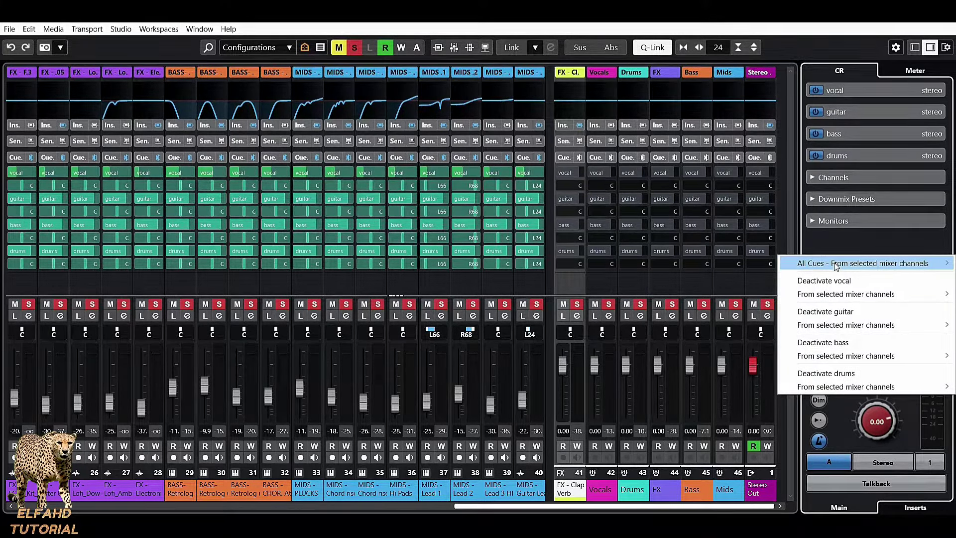
pyautogui.moveTo(799, 262)
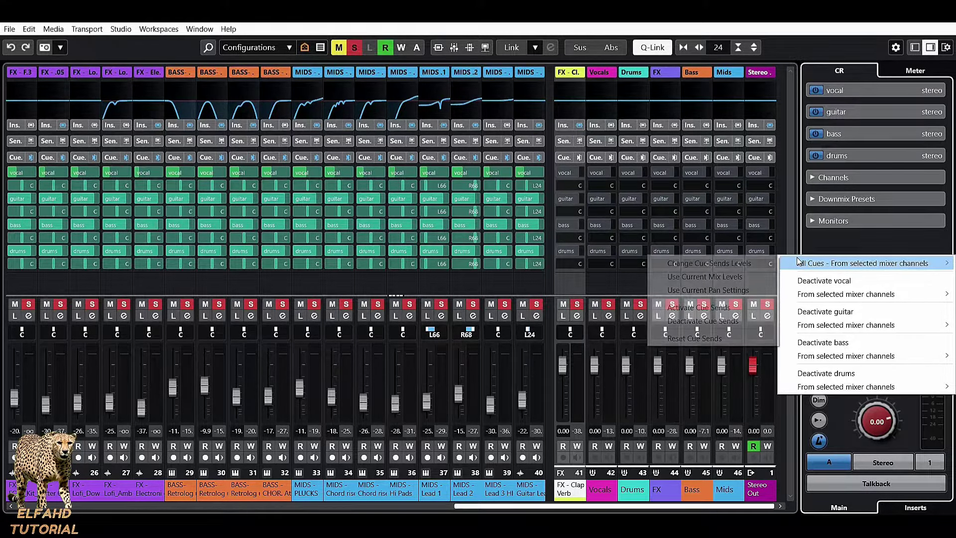
pyautogui.click(718, 291)
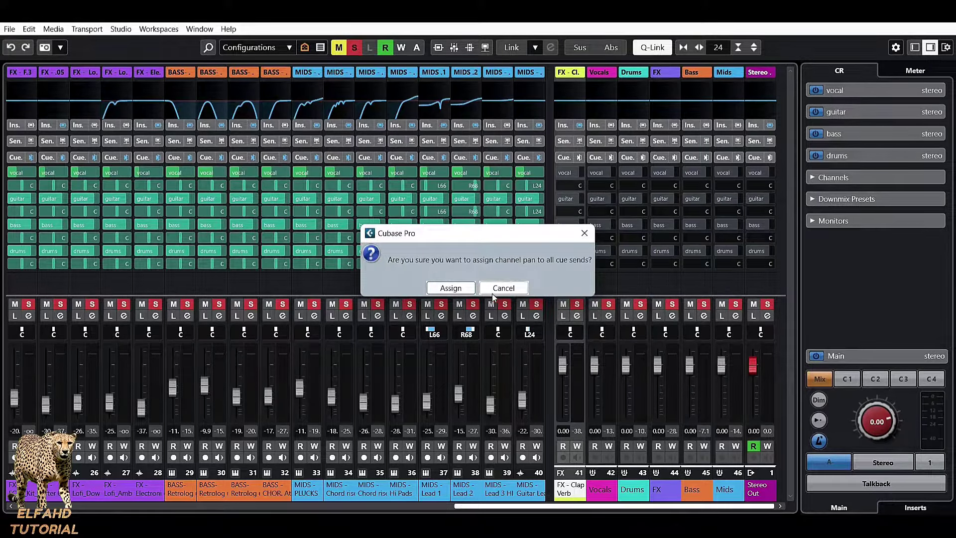
pyautogui.click(448, 288)
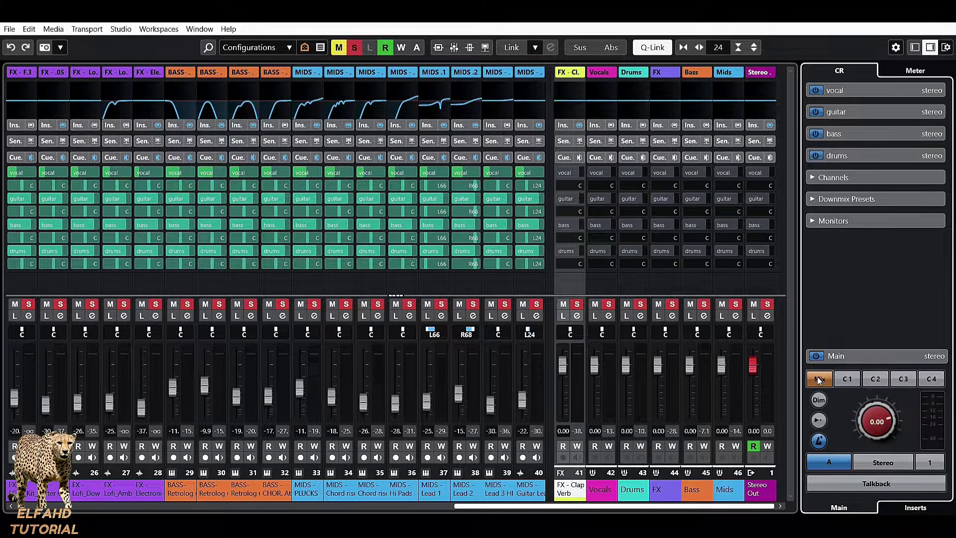
# Play the project and compare Mix with cues C1 to C4 as the Control Room source, ending on Mix
pyautogui.press('space')
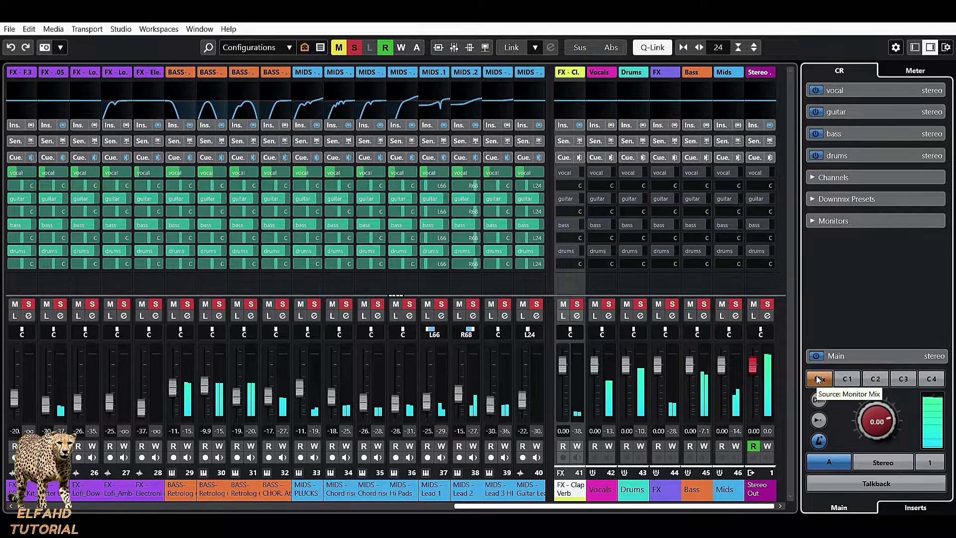
pyautogui.click(847, 378)
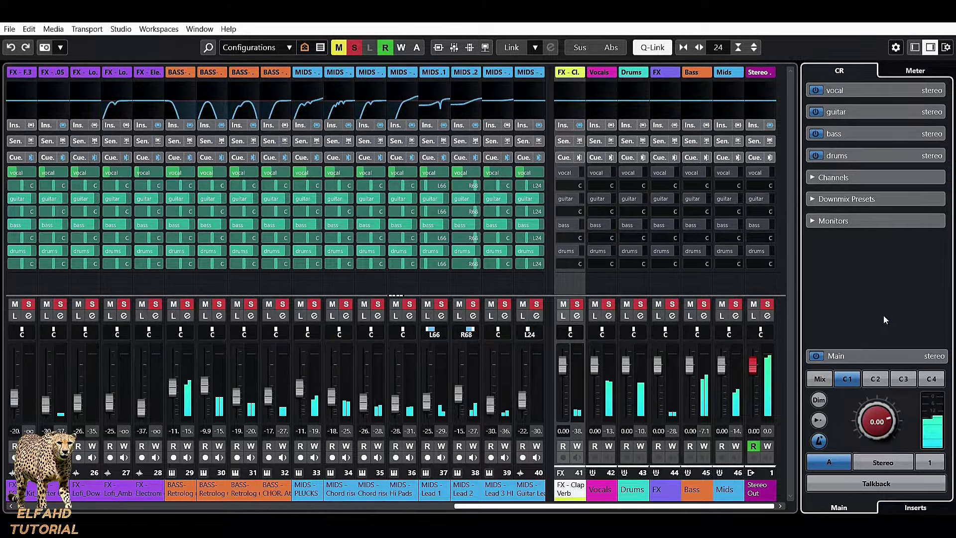
pyautogui.press('2')
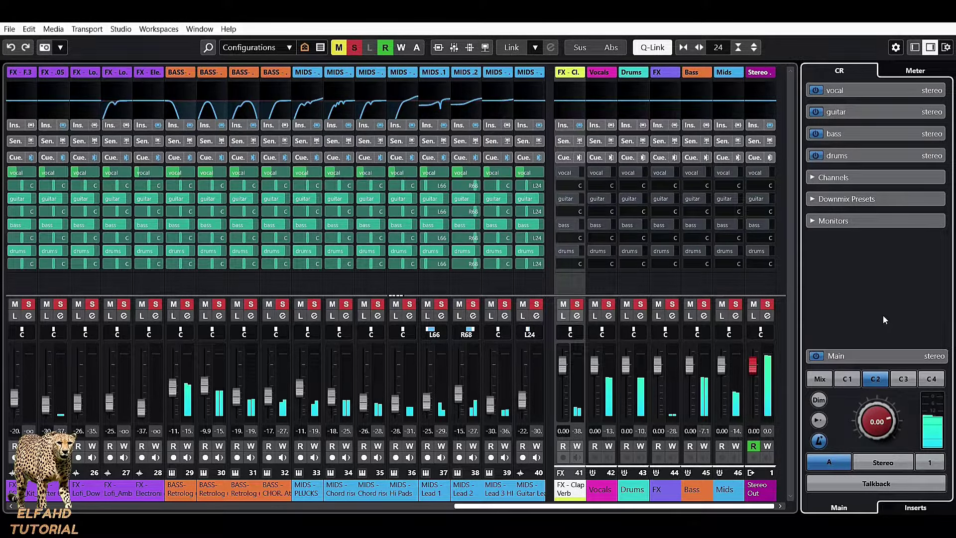
pyautogui.press('3')
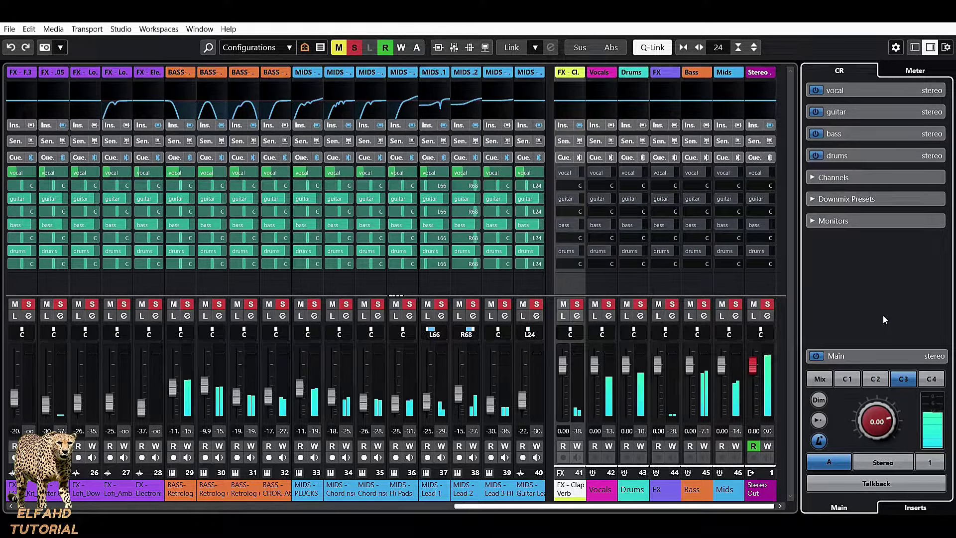
pyautogui.press('4')
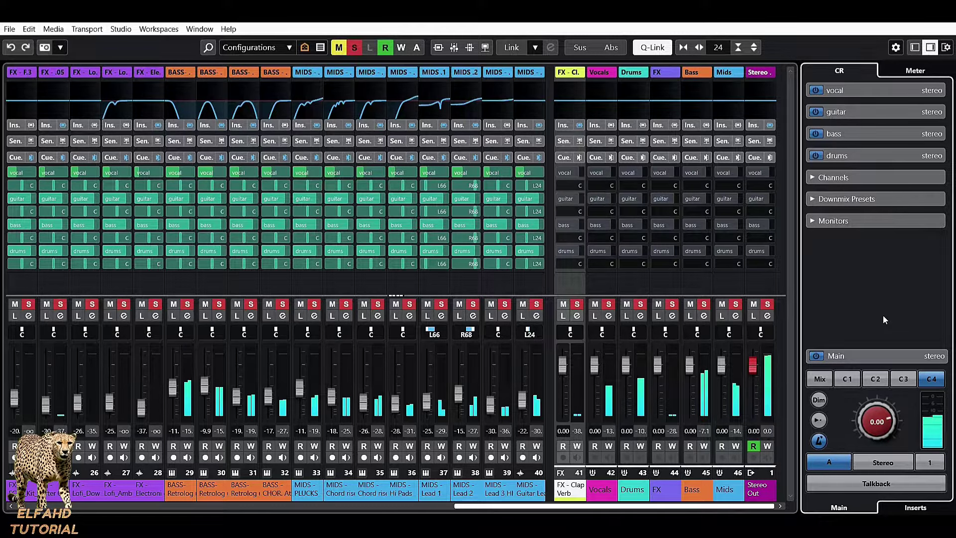
pyautogui.press('0')
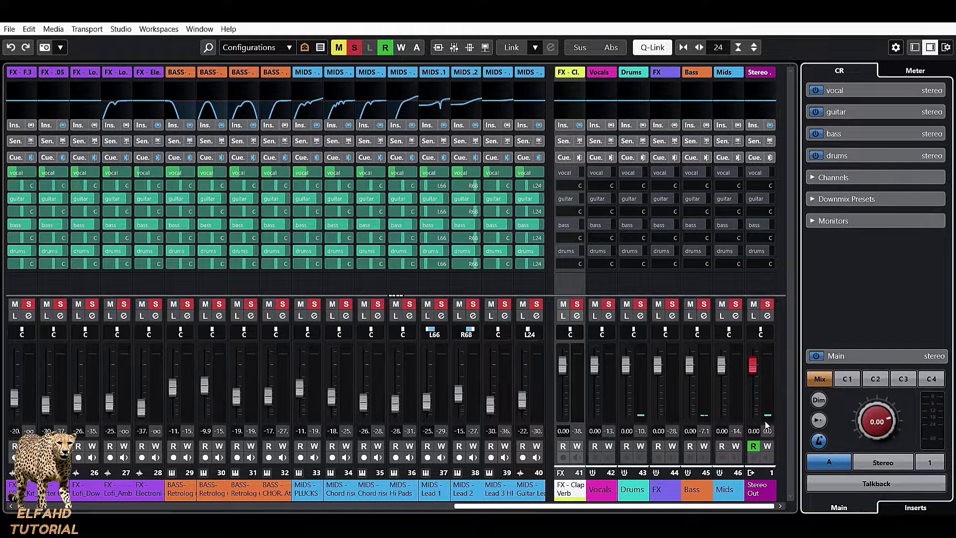
# On the 91v channels 8 to 14, lower the guitar, bass and drums cue send levels and raise the vocal cue send level
pyautogui.moveTo(573, 505); pyautogui.dragTo(195, 510)
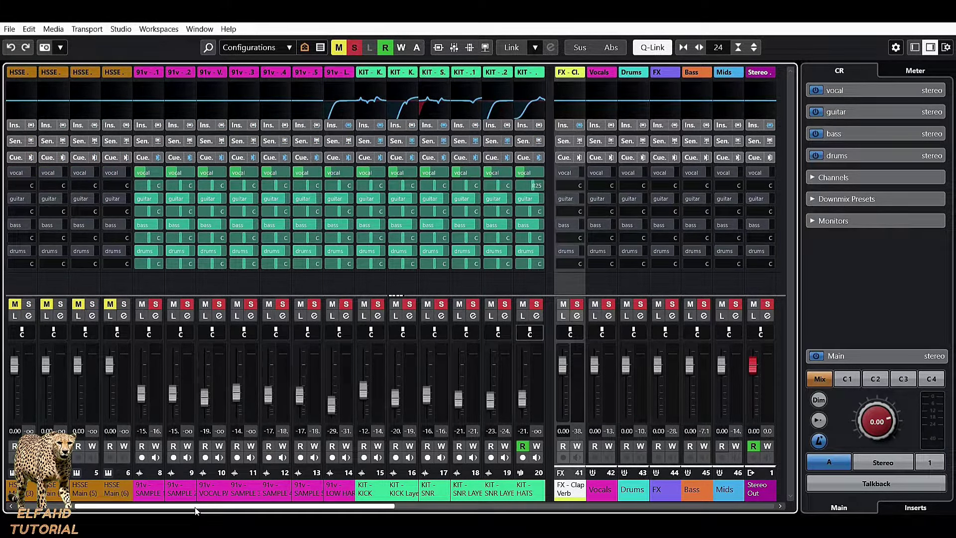
pyautogui.click(146, 283)
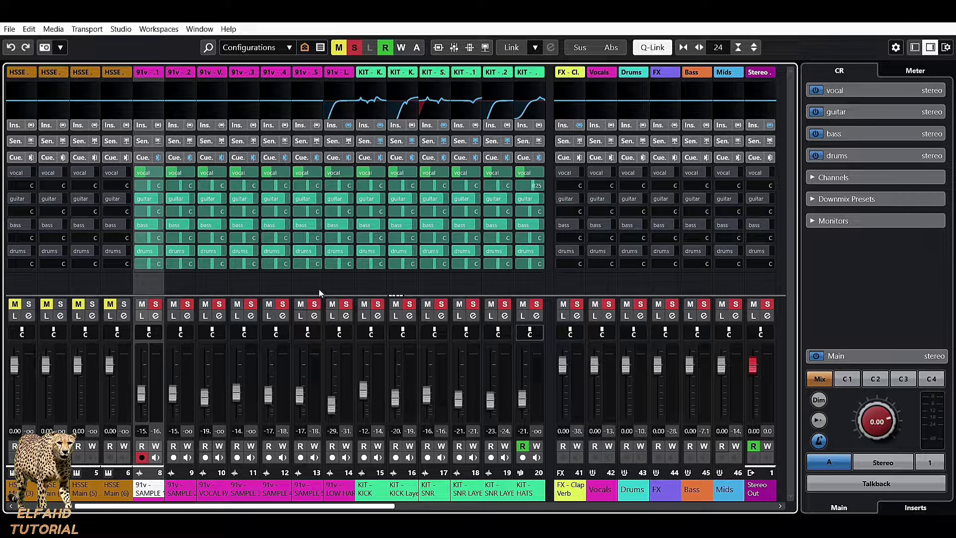
pyautogui.keyDown('shift'); pyautogui.click(338, 281); pyautogui.keyUp('shift')
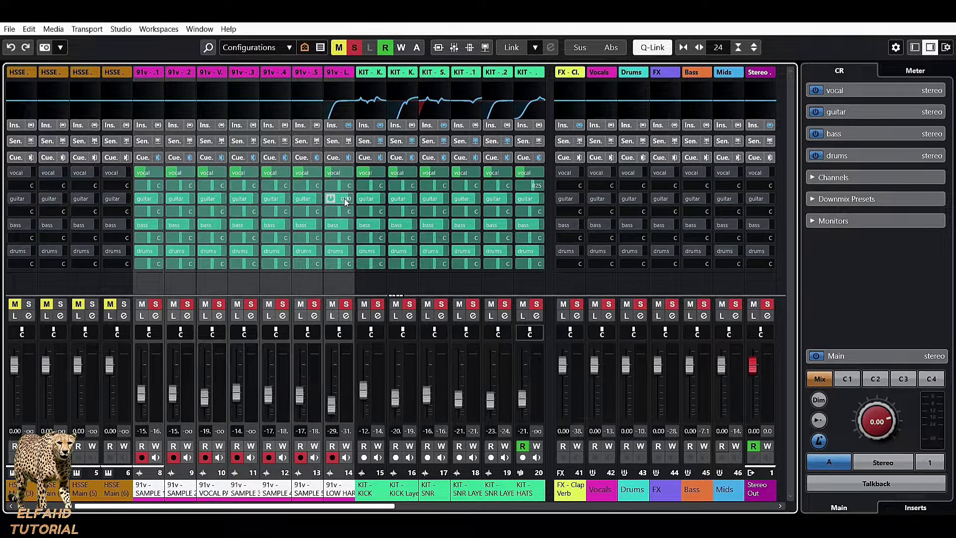
pyautogui.moveTo(345, 198); pyautogui.dragTo(321, 198)
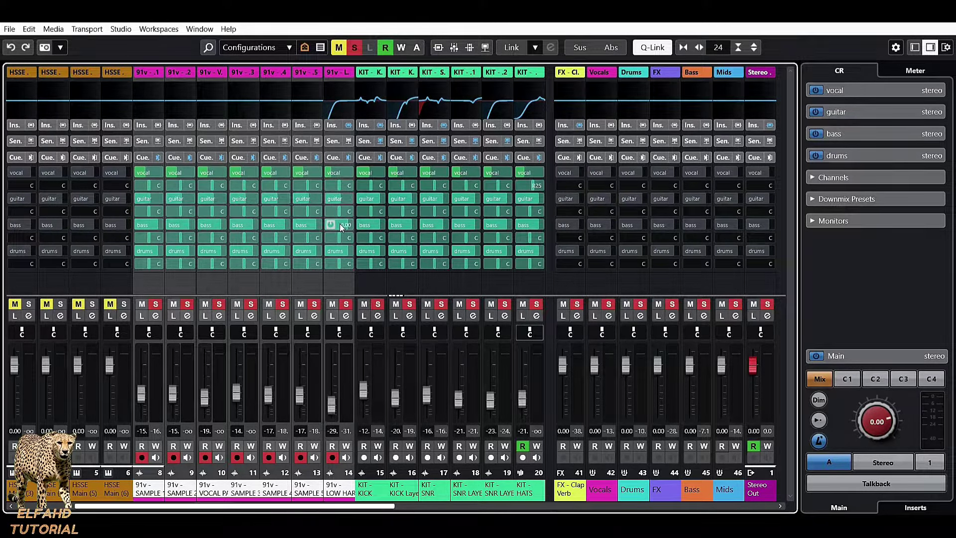
pyautogui.moveTo(350, 227); pyautogui.dragTo(335, 226)
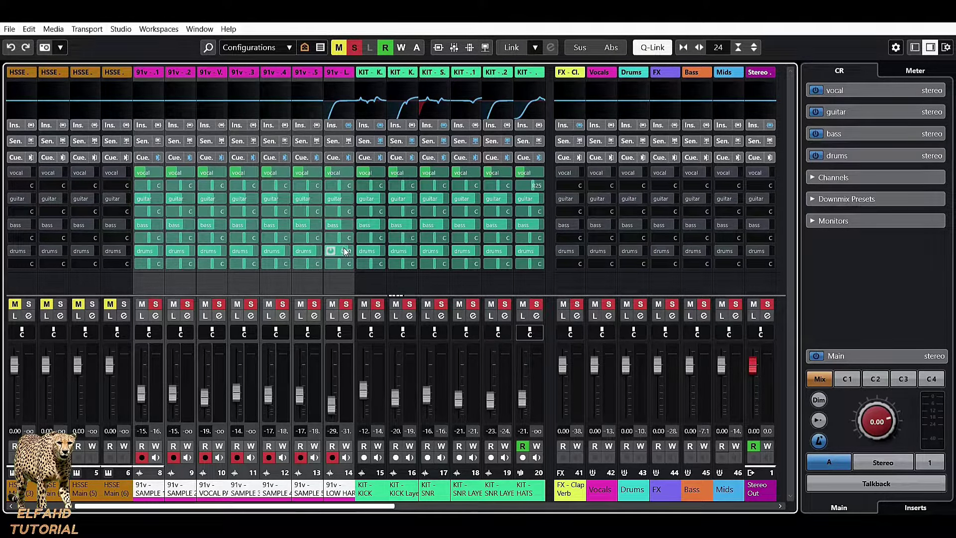
pyautogui.moveTo(339, 253); pyautogui.dragTo(326, 253)
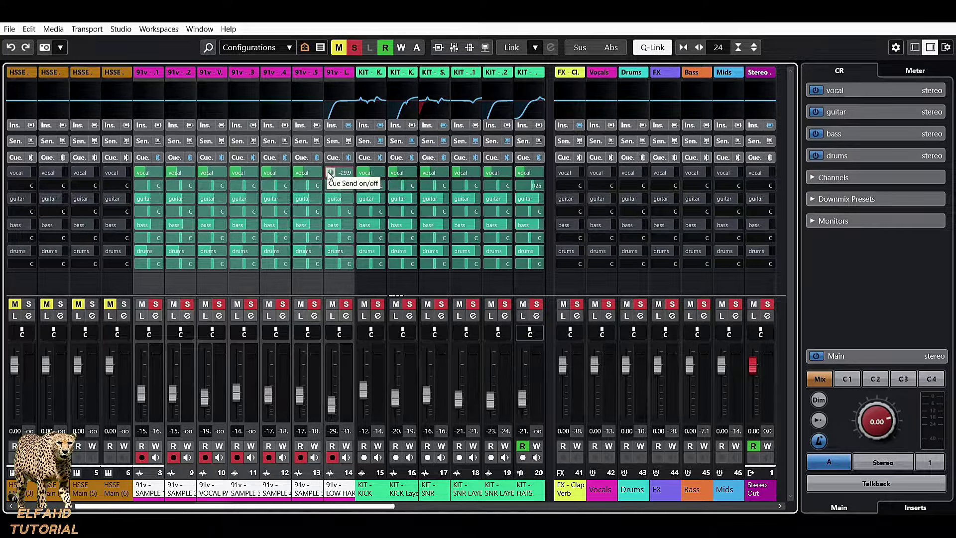
pyautogui.moveTo(341, 177); pyautogui.dragTo(347, 177)
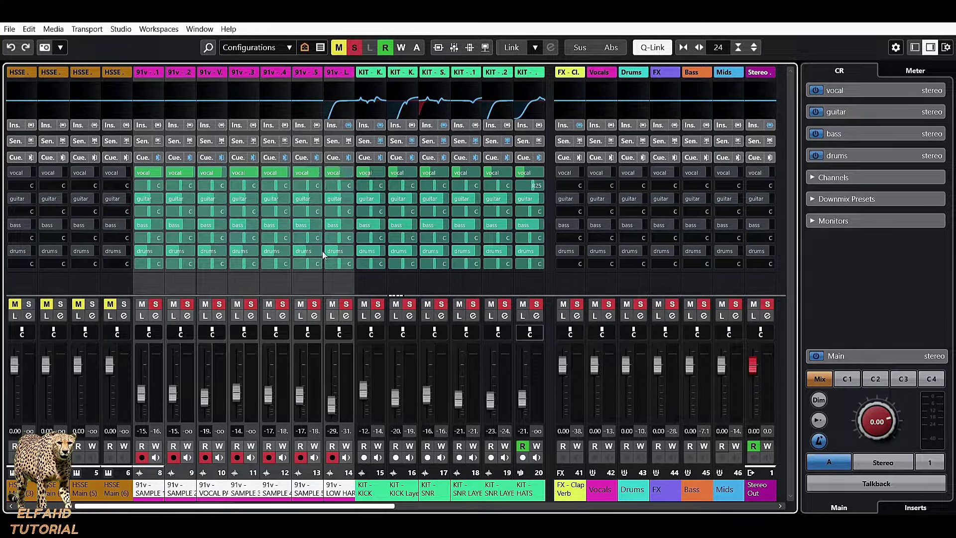
# Play the project to compare the vocal cue C1 with Mix, and switch the Control Room source to C2
pyautogui.click(847, 380)
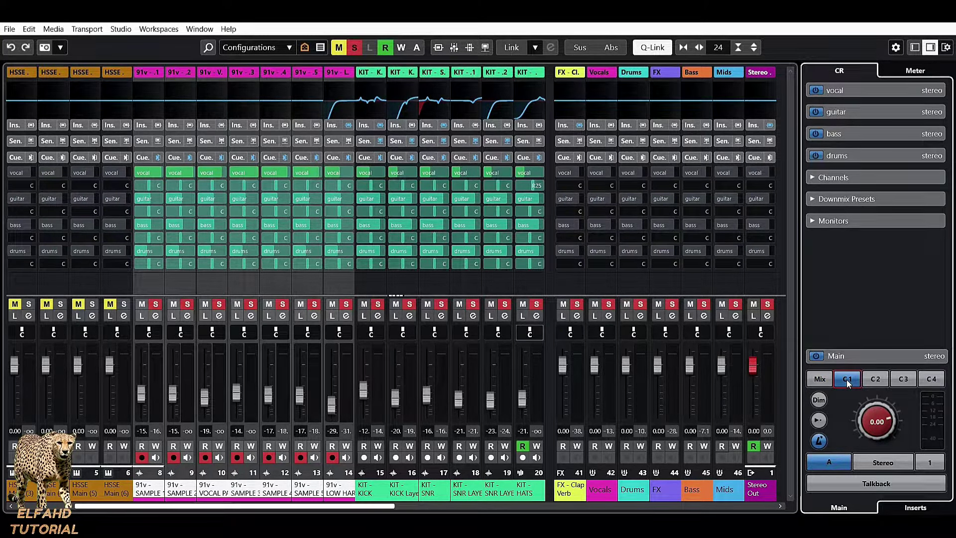
pyautogui.press('space')
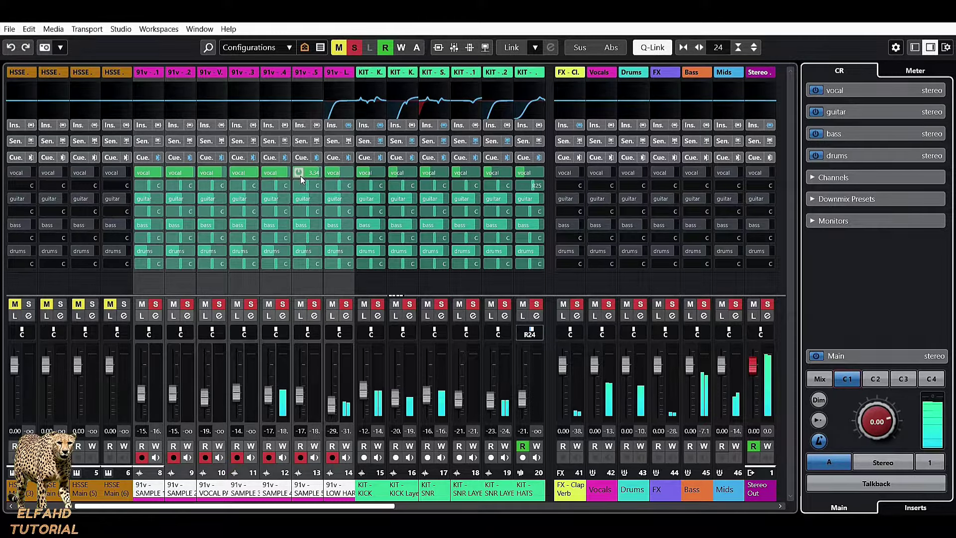
pyautogui.moveTo(311, 178)
pyautogui.mouseDown()
pyautogui.moveTo(285, 171)
pyautogui.moveTo(309, 173)
pyautogui.mouseUp()
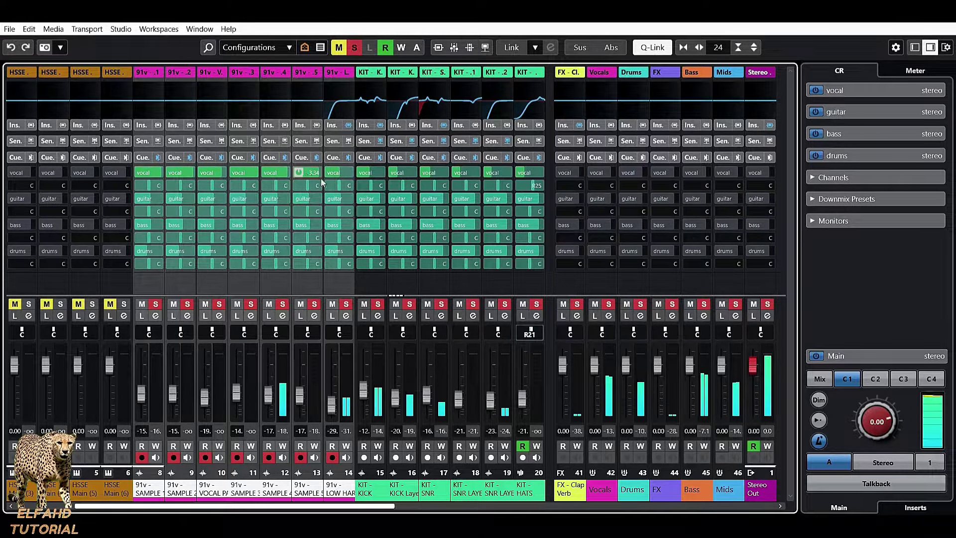
pyautogui.click(820, 380)
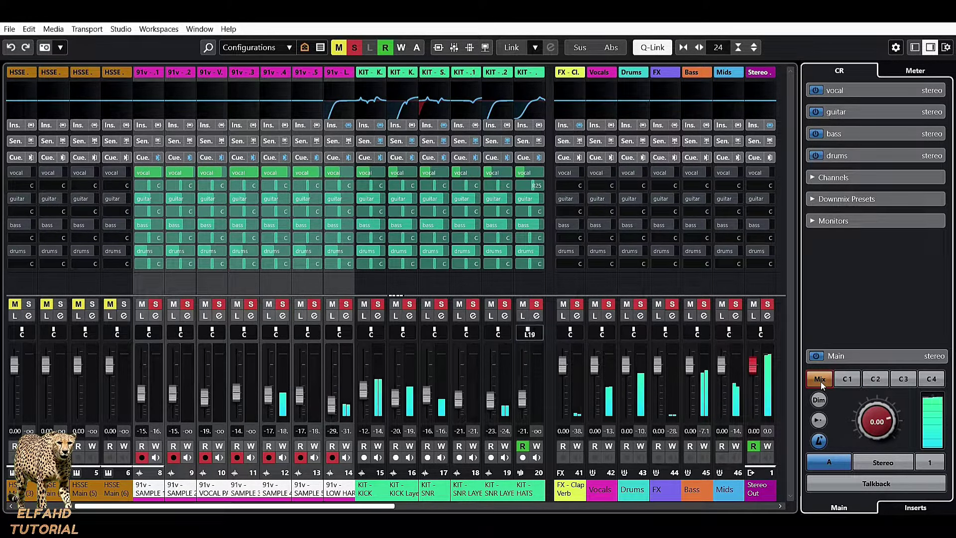
pyautogui.click(848, 379)
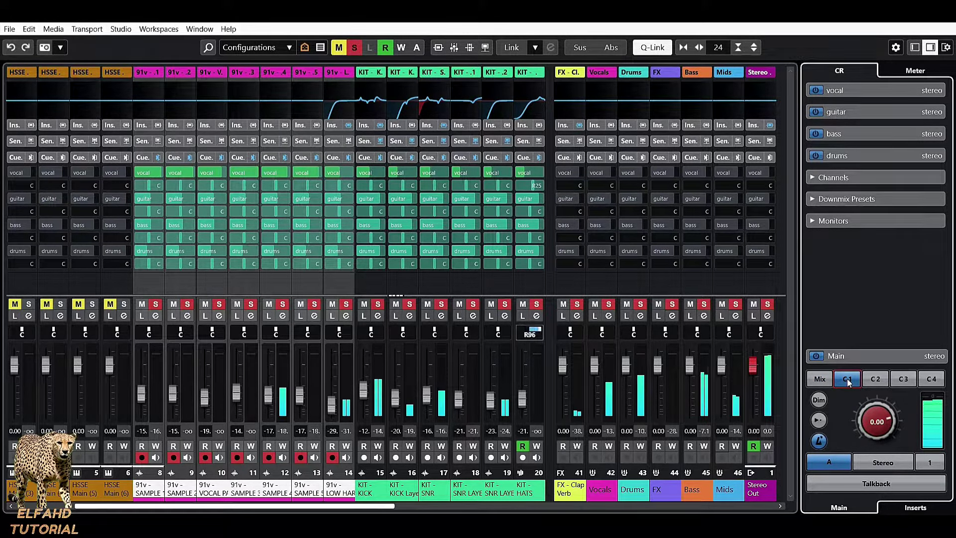
pyautogui.click(880, 385)
# Lower the guitar and bass cue send levels of channels 15 to 22, KIT - KICK through KIT - TAMBOO, and stop playback
pyautogui.moveTo(375, 506); pyautogui.dragTo(468, 511)
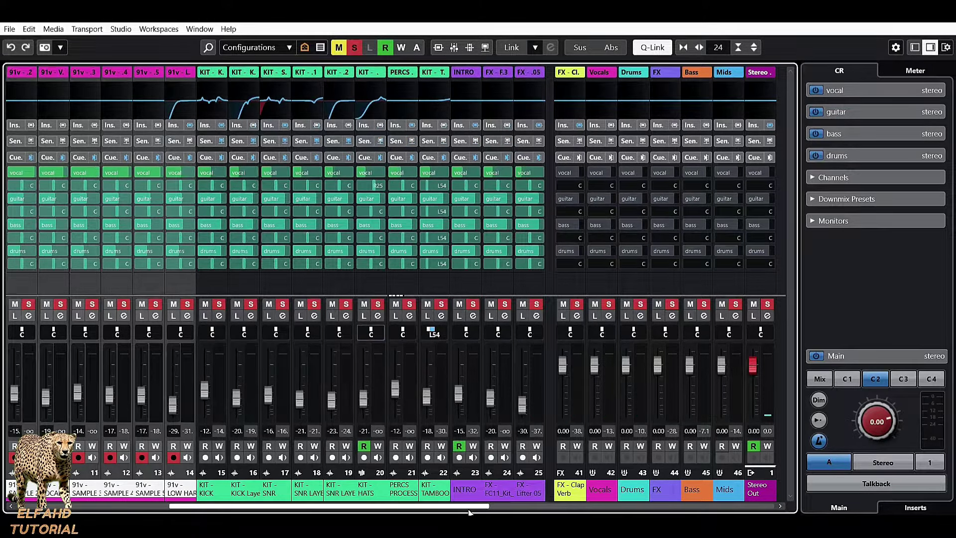
pyautogui.click(207, 286)
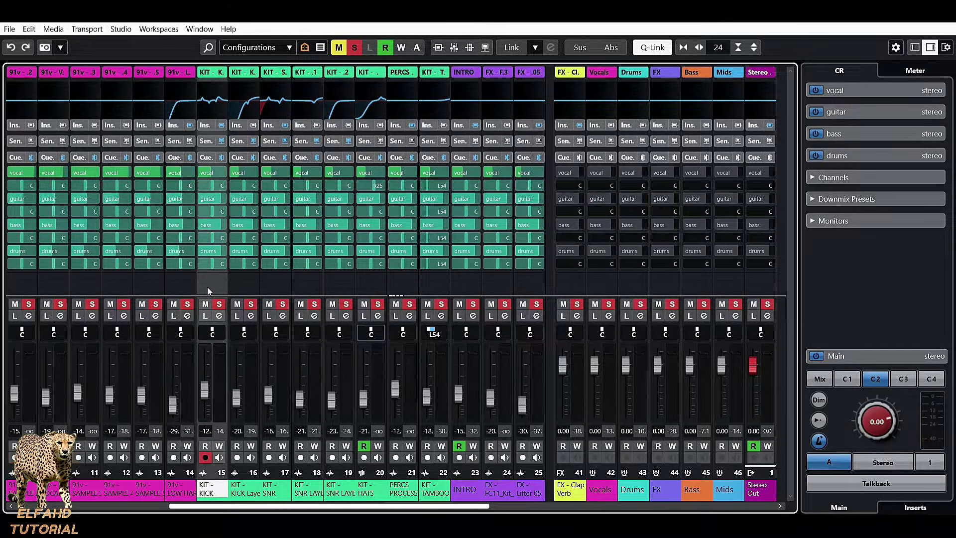
pyautogui.keyDown('shift'); pyautogui.click(434, 289); pyautogui.keyUp('shift')
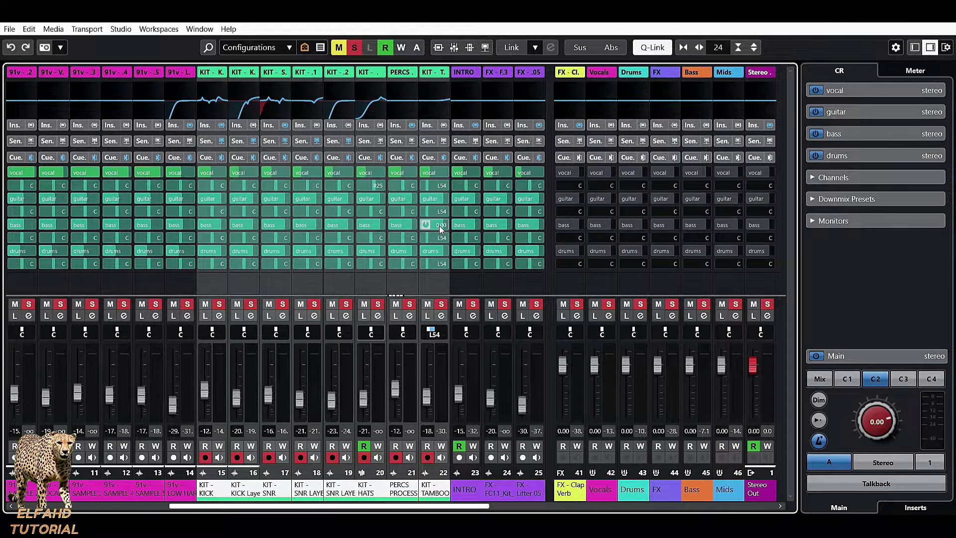
pyautogui.moveTo(438, 199); pyautogui.dragTo(408, 200)
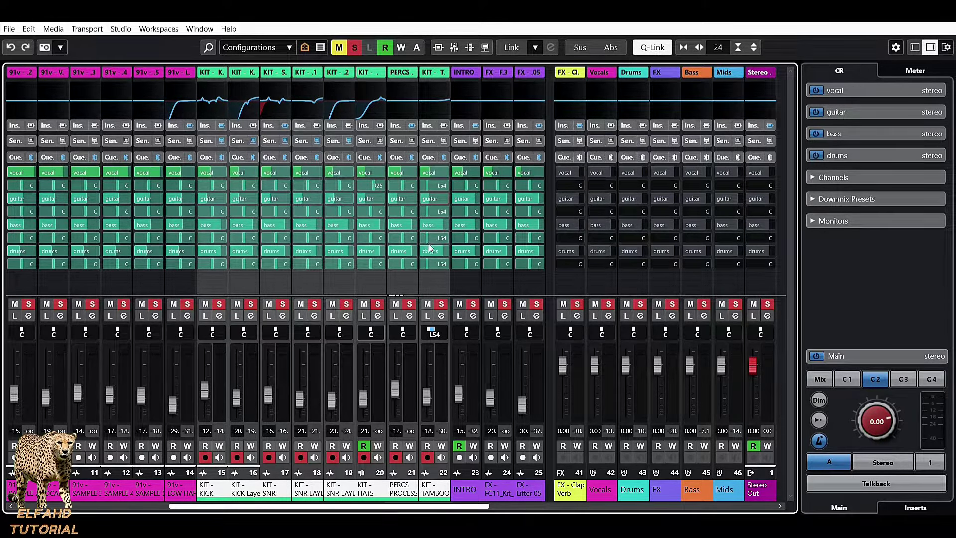
pyautogui.moveTo(426, 224); pyautogui.dragTo(417, 227)
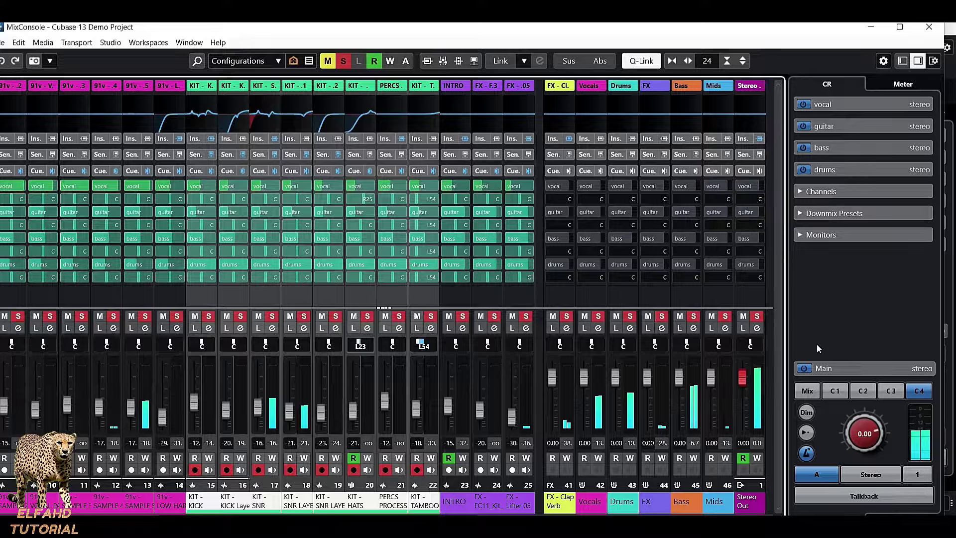
pyautogui.press('space')
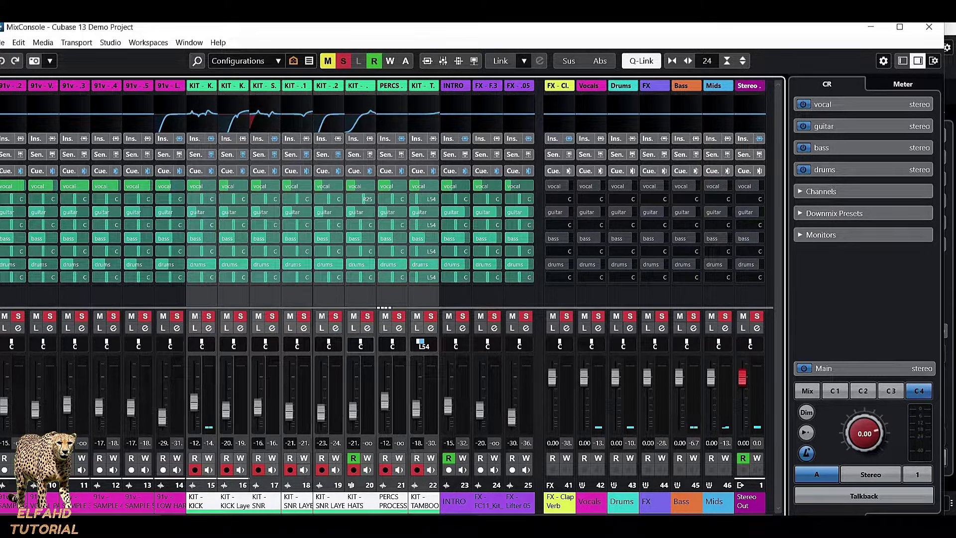
pyautogui.hscroll(6, 224, 495)
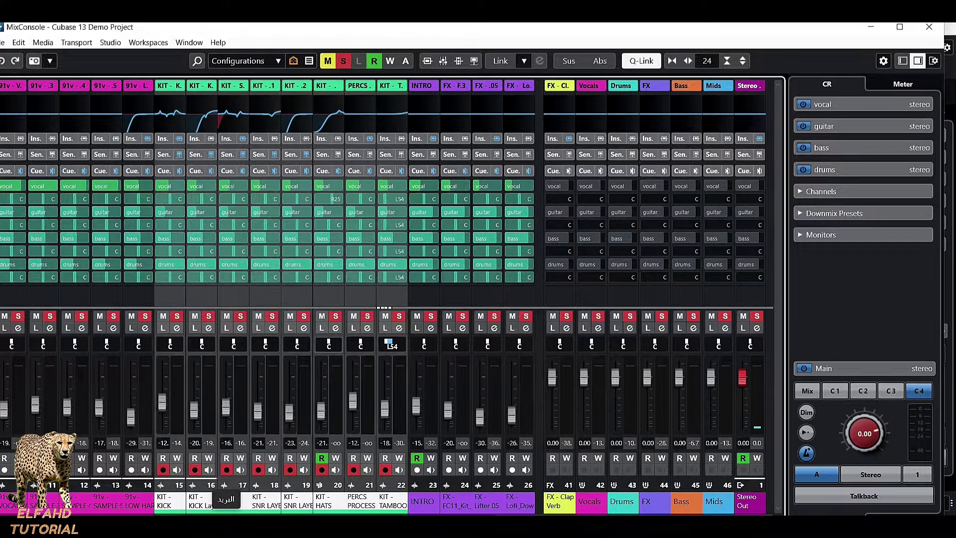
# Lower the guitar and drums cue send levels of the BASS channels 29 to 32
pyautogui.hscroll(1, 224, 495)
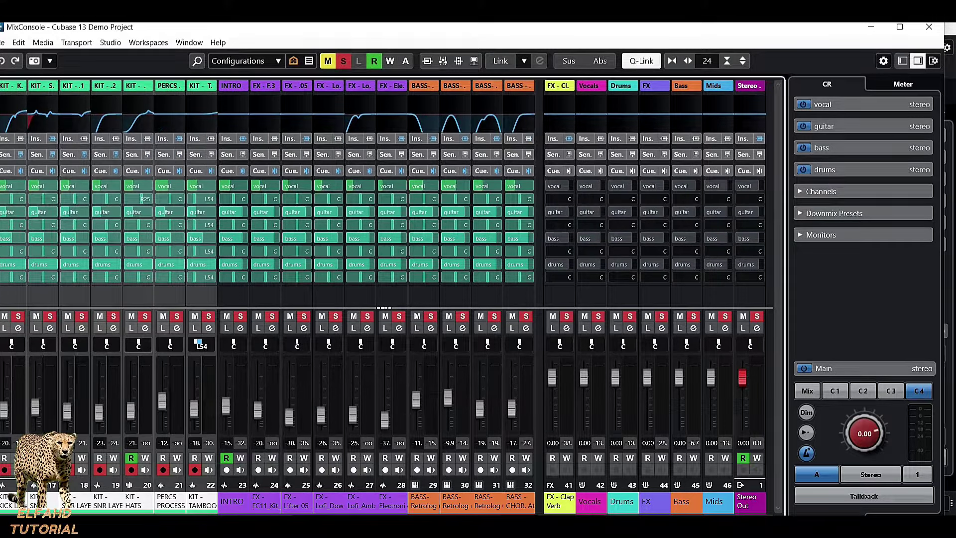
pyautogui.hscroll(3, 223, 496)
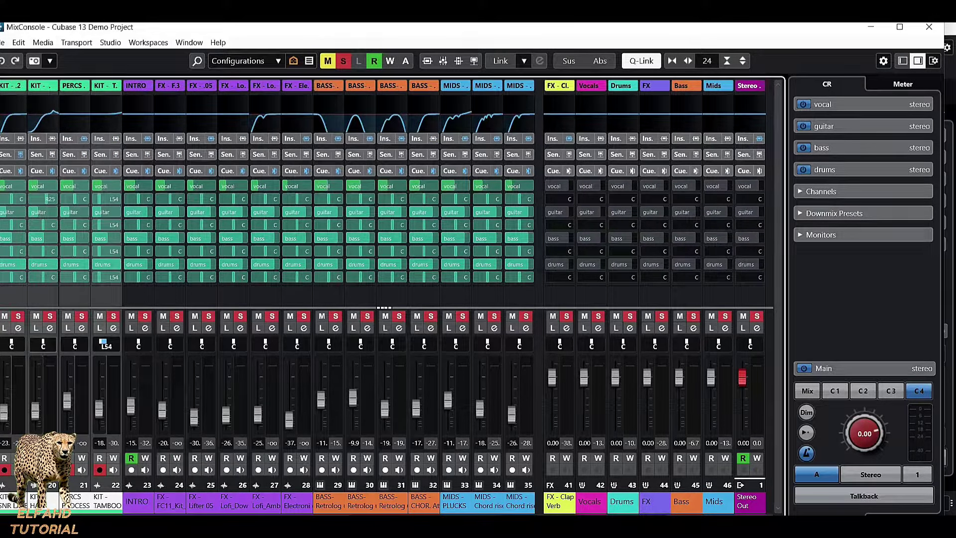
pyautogui.click(324, 295)
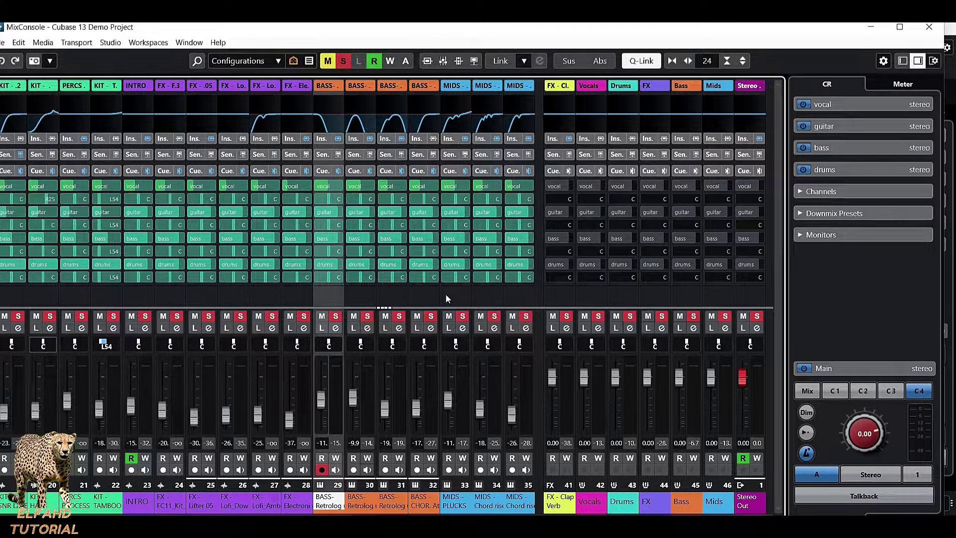
pyautogui.keyDown('shift'); pyautogui.click(426, 292); pyautogui.keyUp('shift')
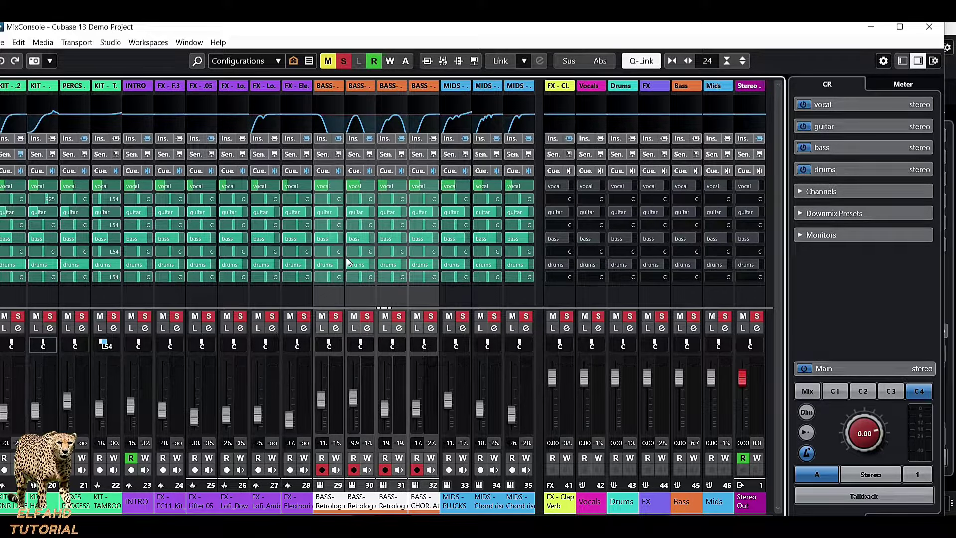
pyautogui.moveTo(335, 213); pyautogui.dragTo(316, 211)
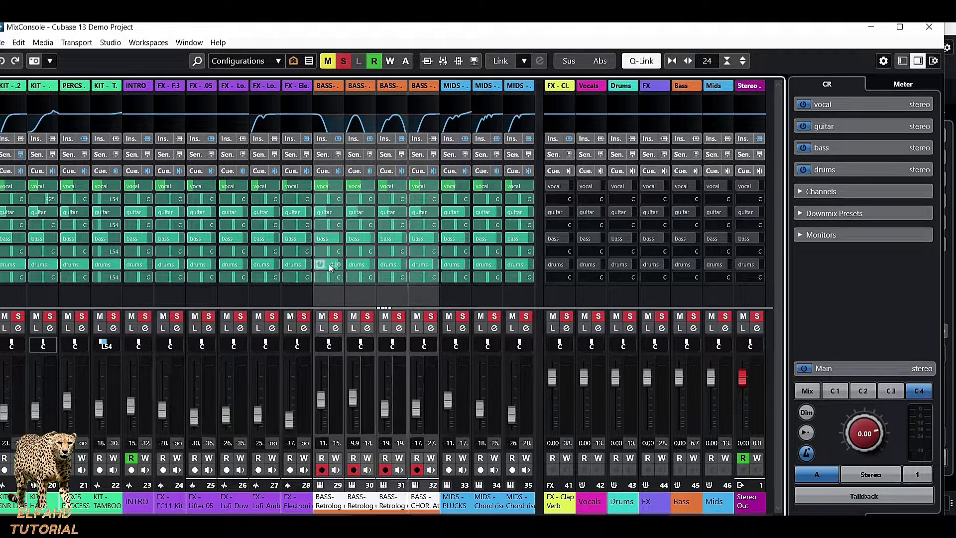
pyautogui.moveTo(328, 263); pyautogui.dragTo(315, 262)
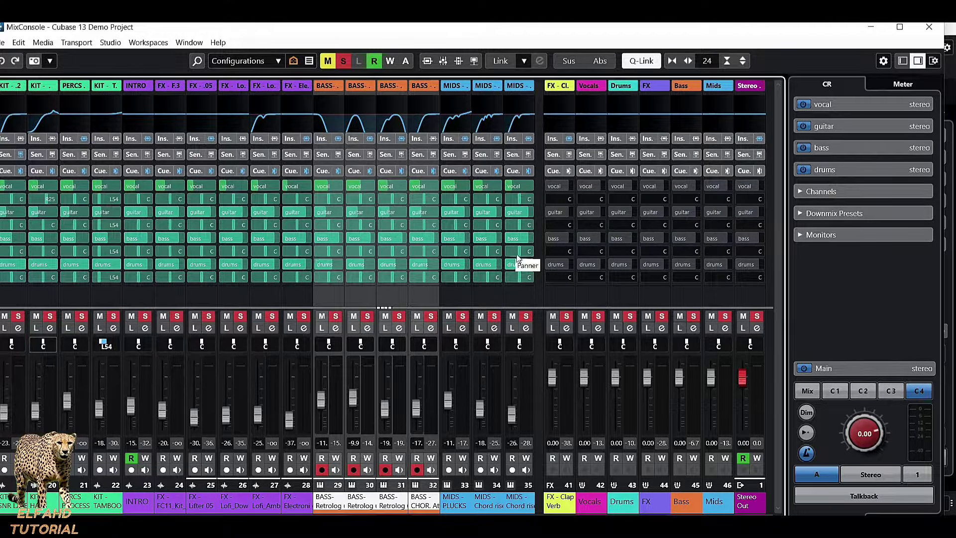
# Play the project and compare cues C1 to C4 as the Control Room source, ending on C3
pyautogui.click(890, 393)
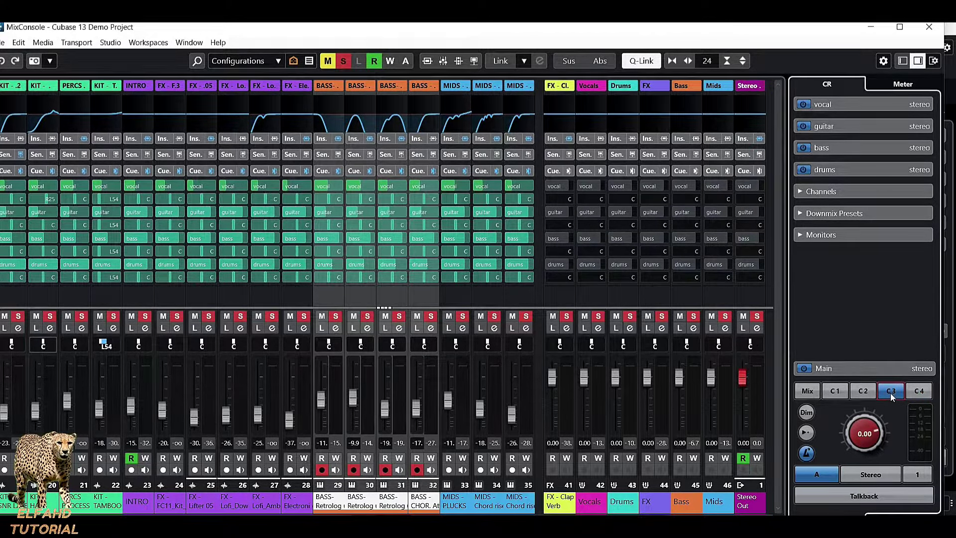
pyautogui.press('space')
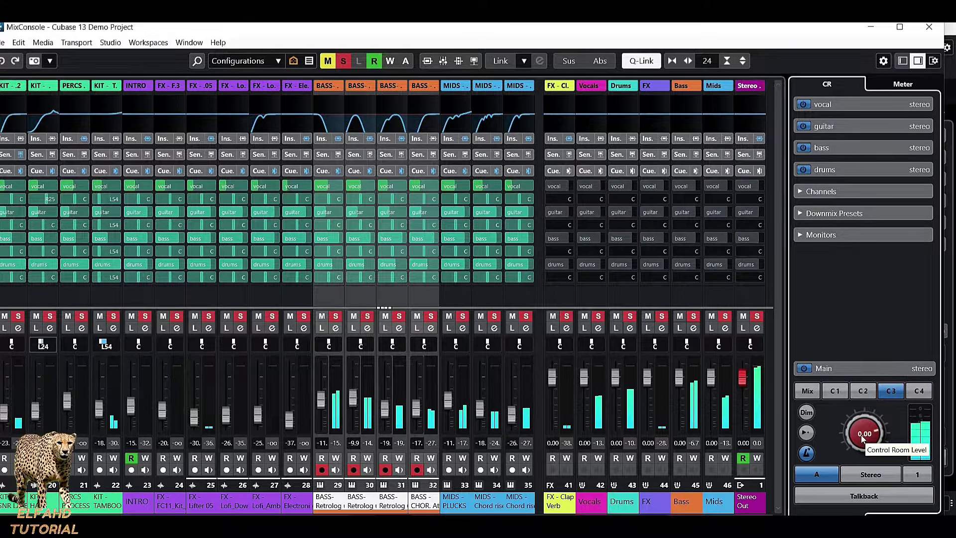
pyautogui.click(862, 391)
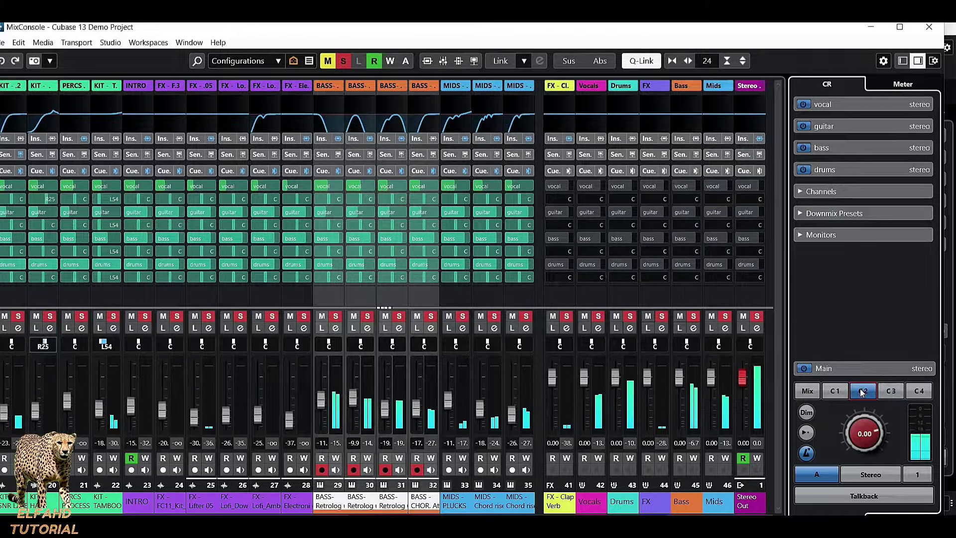
pyautogui.click(835, 391)
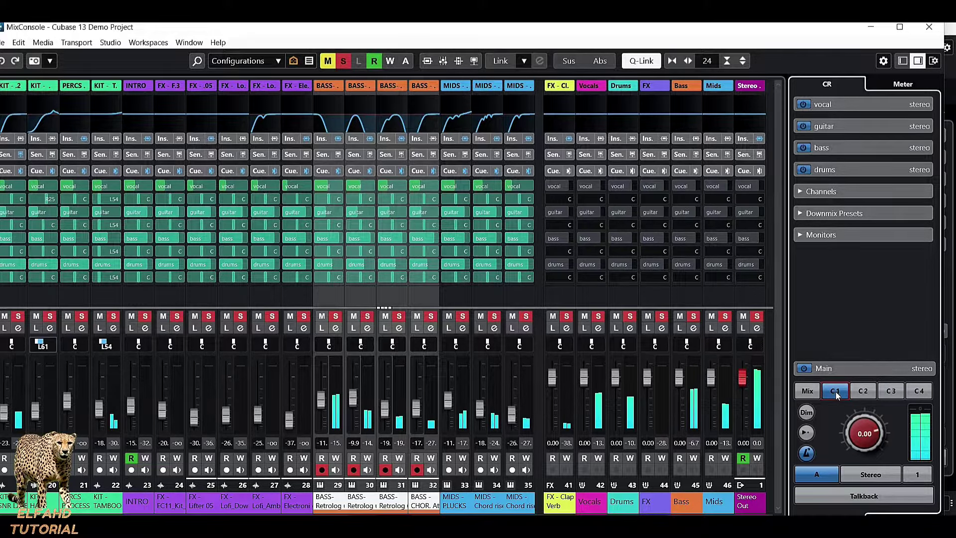
pyautogui.click(920, 392)
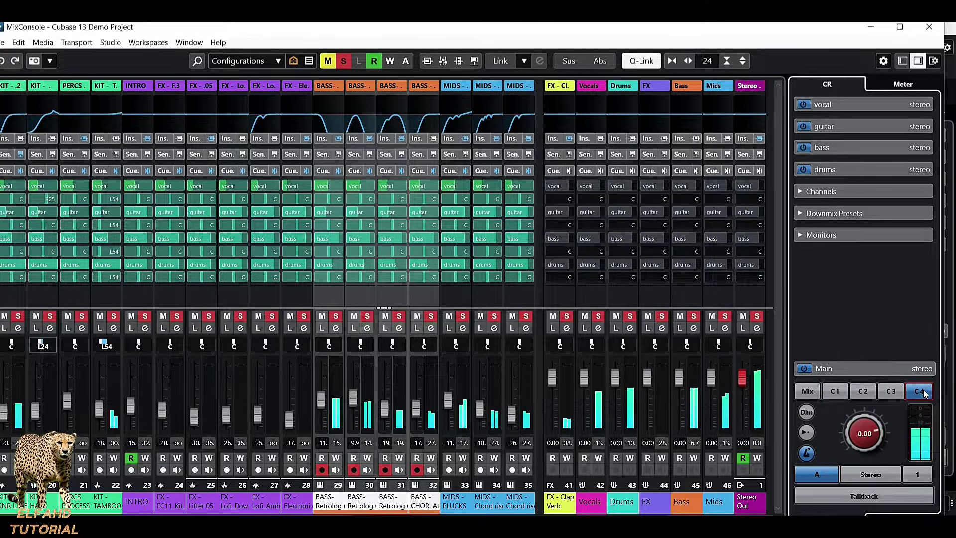
pyautogui.click(898, 389)
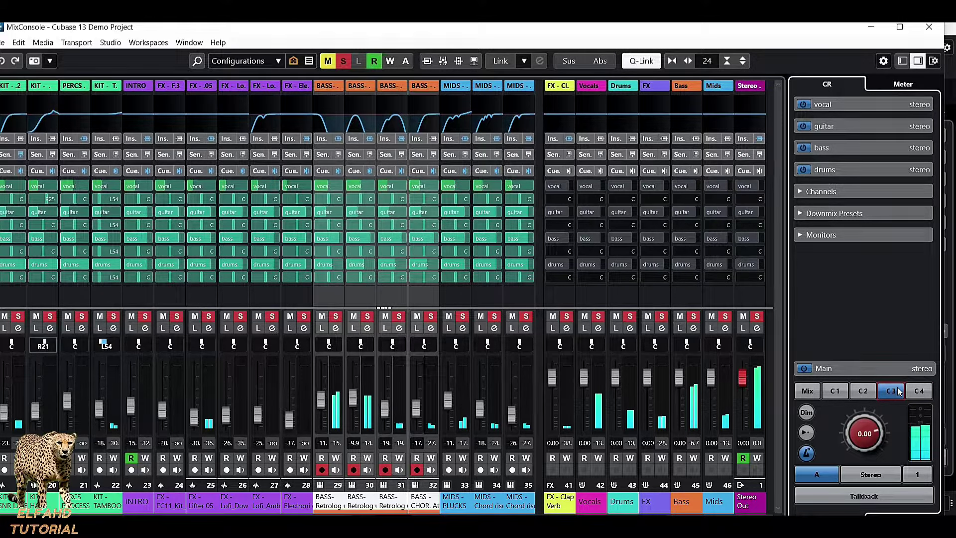
pyautogui.click(921, 390)
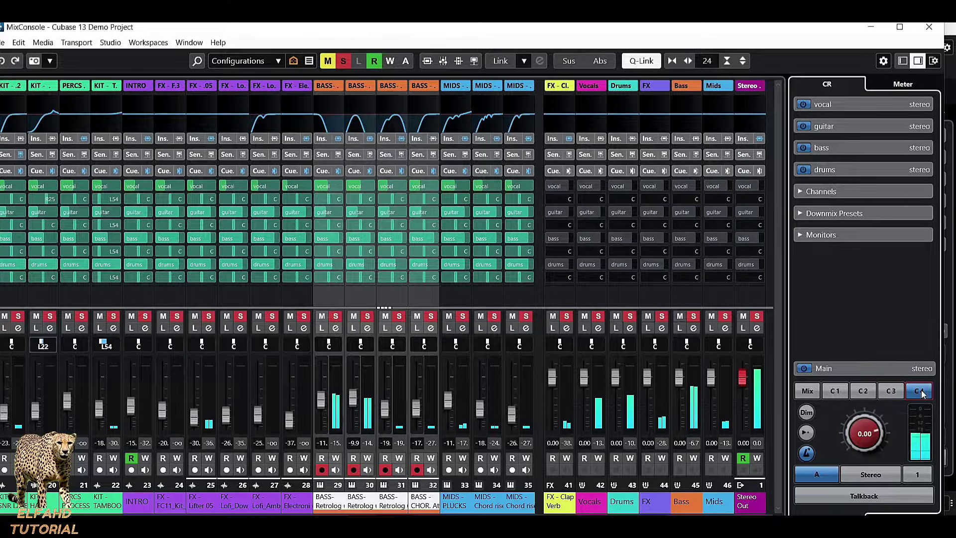
pyautogui.click(894, 391)
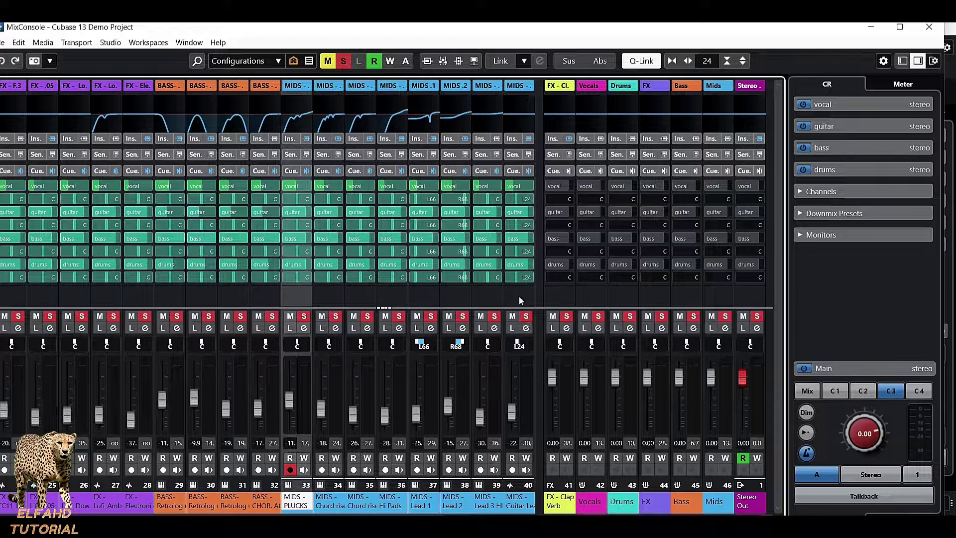
# Lower the bass and drums cue send levels of the MIDS channels 33 to 40, PLUCKS through Guitar Lead
pyautogui.keyDown('shift'); pyautogui.click(519, 296); pyautogui.keyUp('shift')
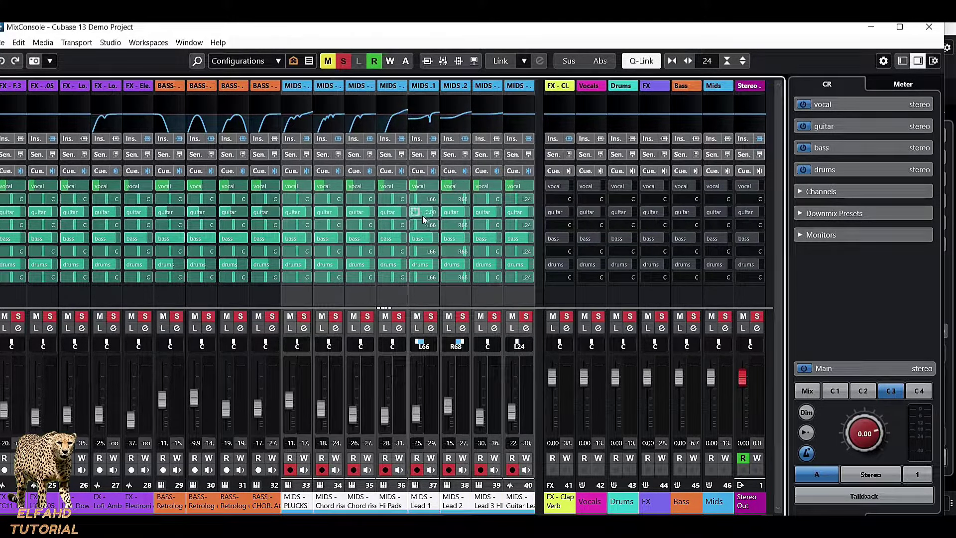
pyautogui.moveTo(429, 241); pyautogui.dragTo(393, 268)
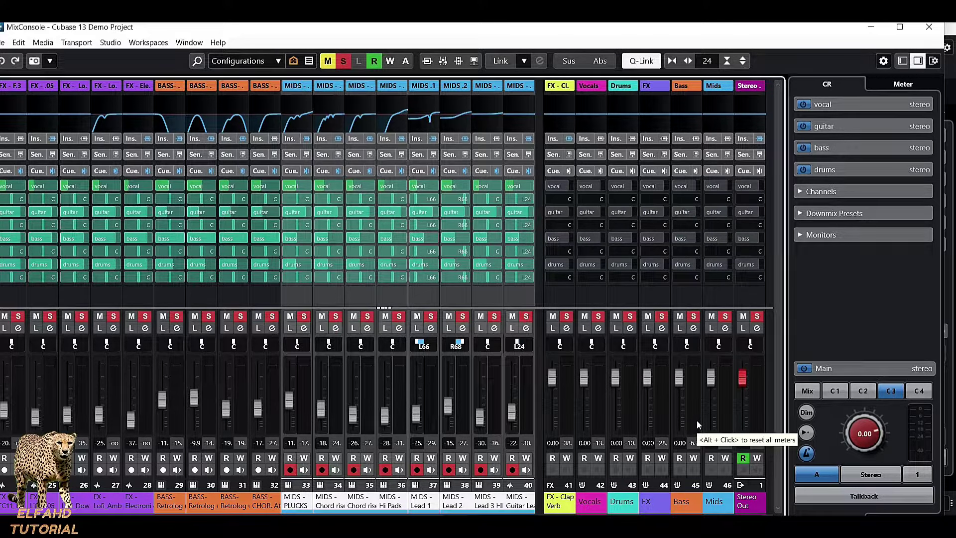
# Play the project to compare cues C3 and C2, and set the Control Room source to Mix
pyautogui.press('space')
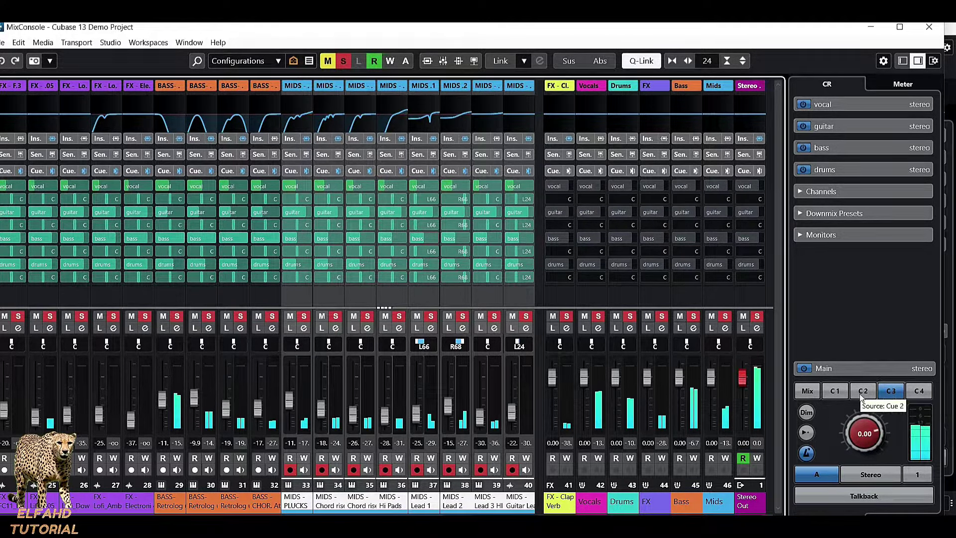
pyautogui.click(862, 392)
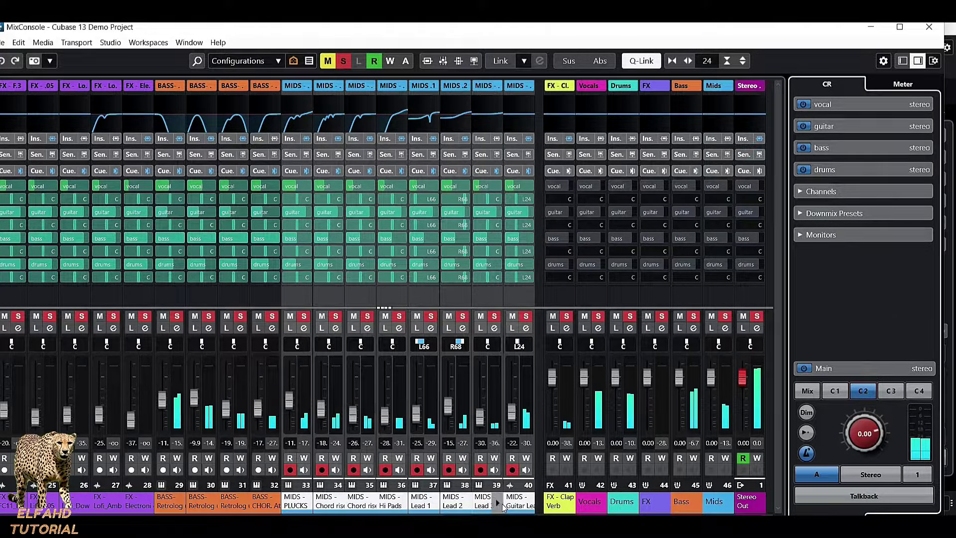
pyautogui.hscroll(-6, 393, 493)
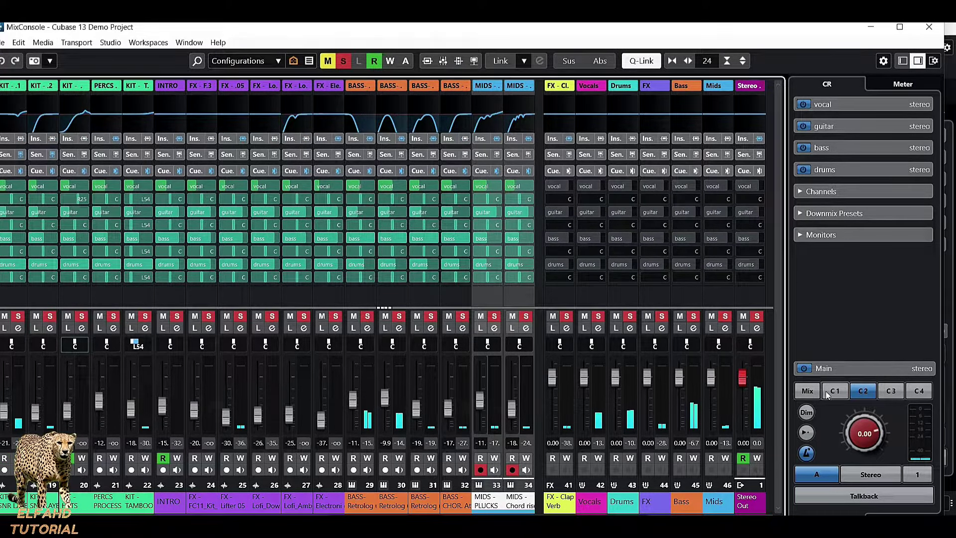
pyautogui.click(807, 391)
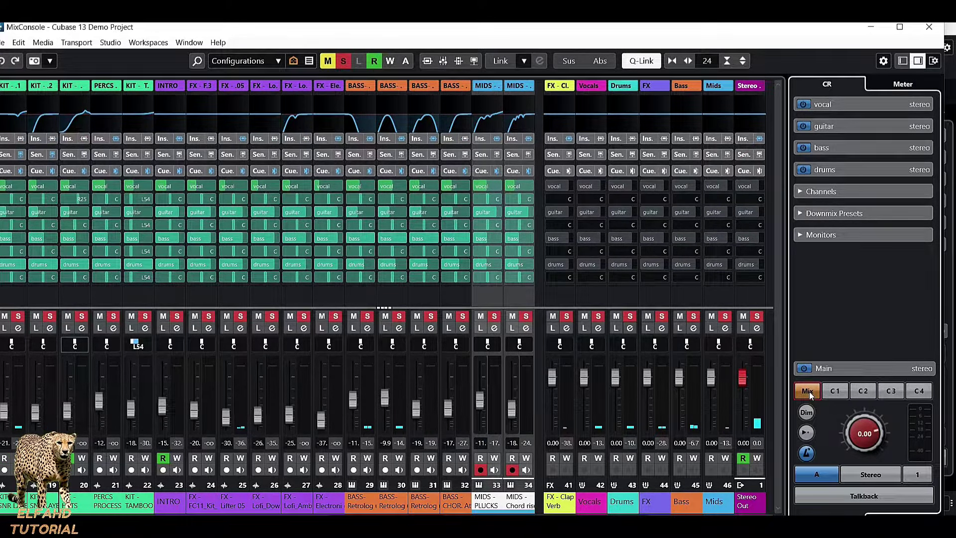
pyautogui.hscroll(-17, 180, 504)
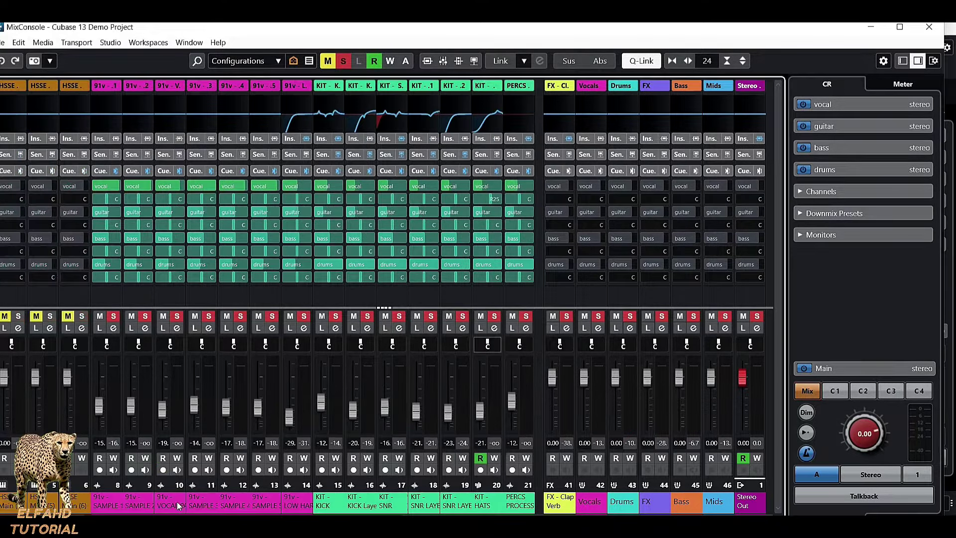
pyautogui.hscroll(20, 268, 503)
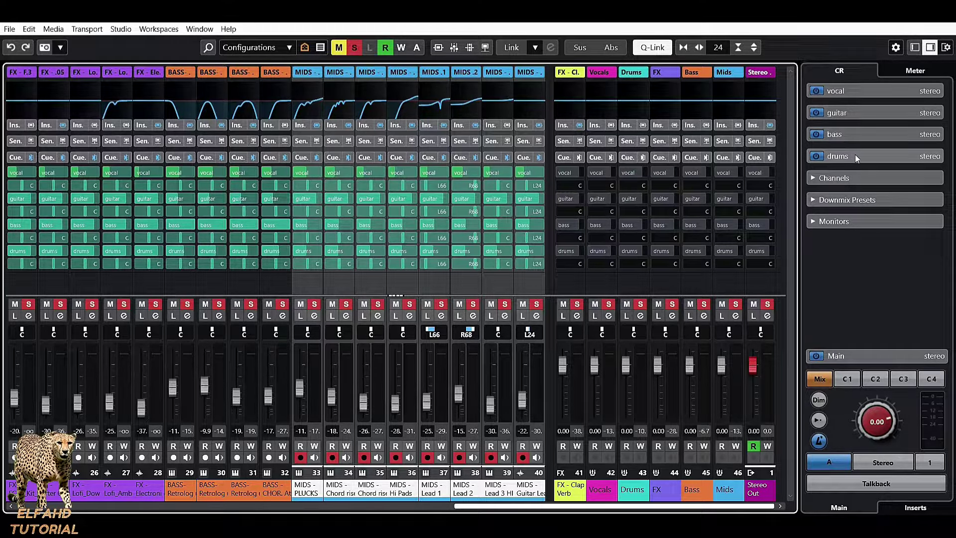
# Expand the vocal cue channel's settings and switch talkback on and off during playback
pyautogui.click(841, 94)
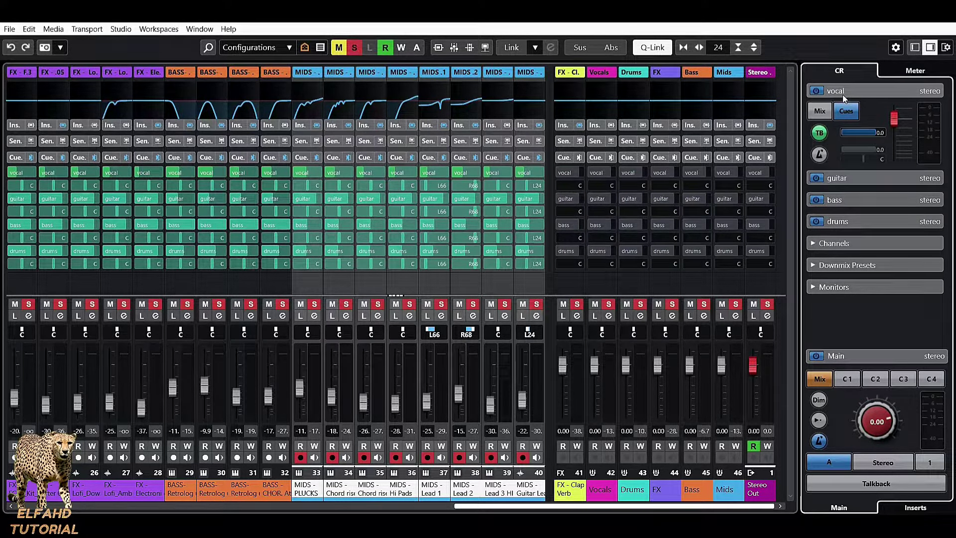
pyautogui.click(871, 485)
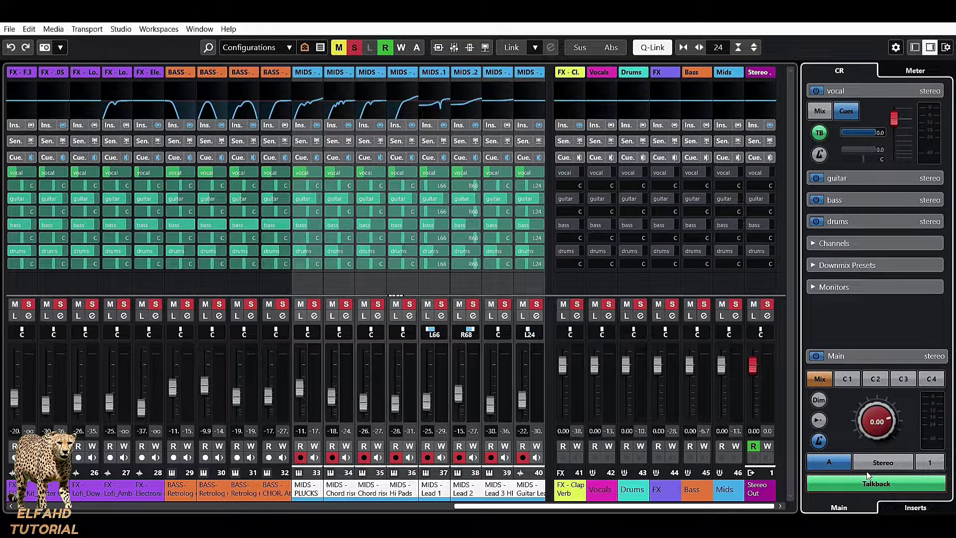
pyautogui.press('space')
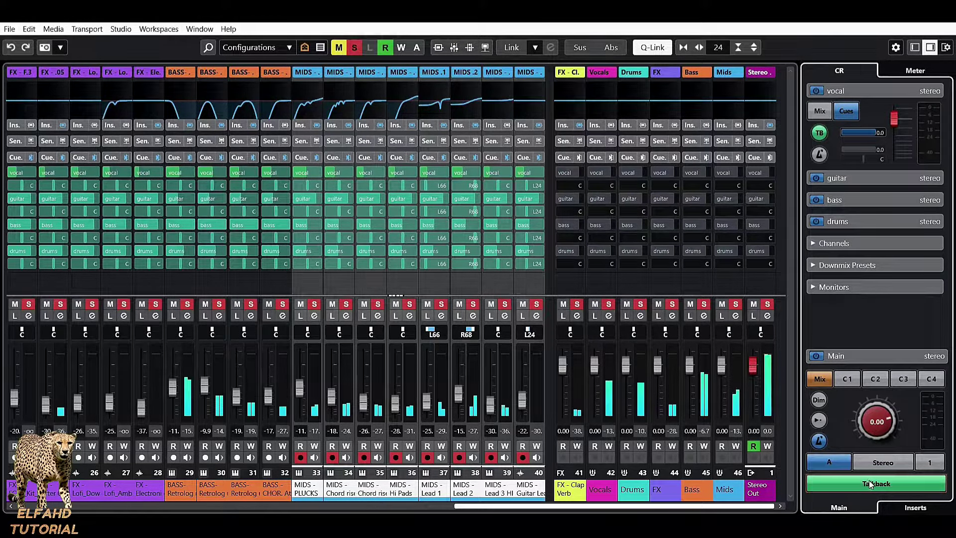
pyautogui.click(871, 484)
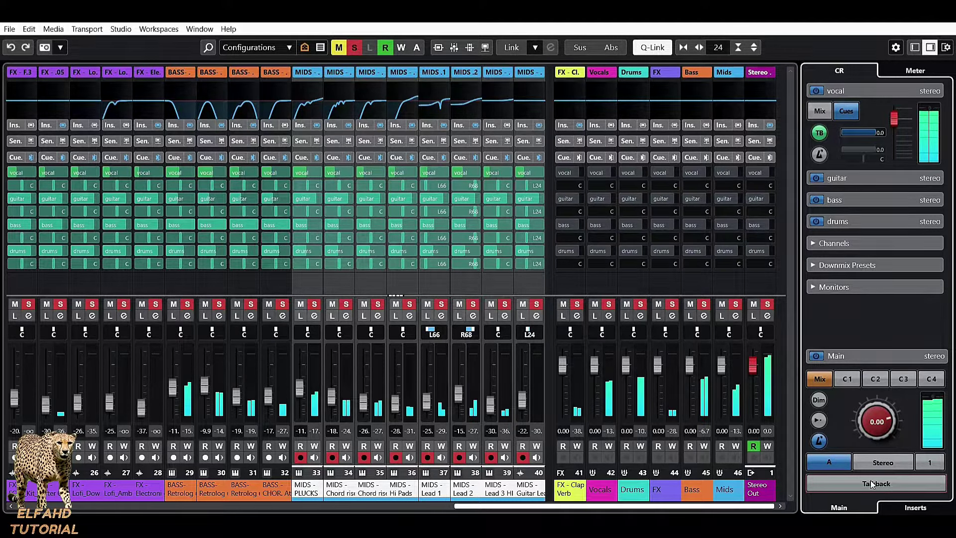
pyautogui.click(872, 484)
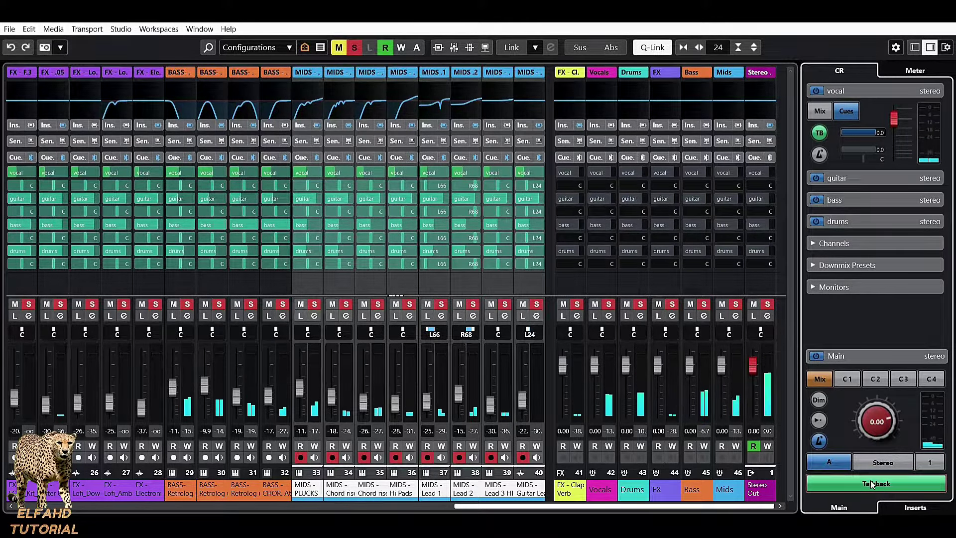
pyautogui.click(869, 480)
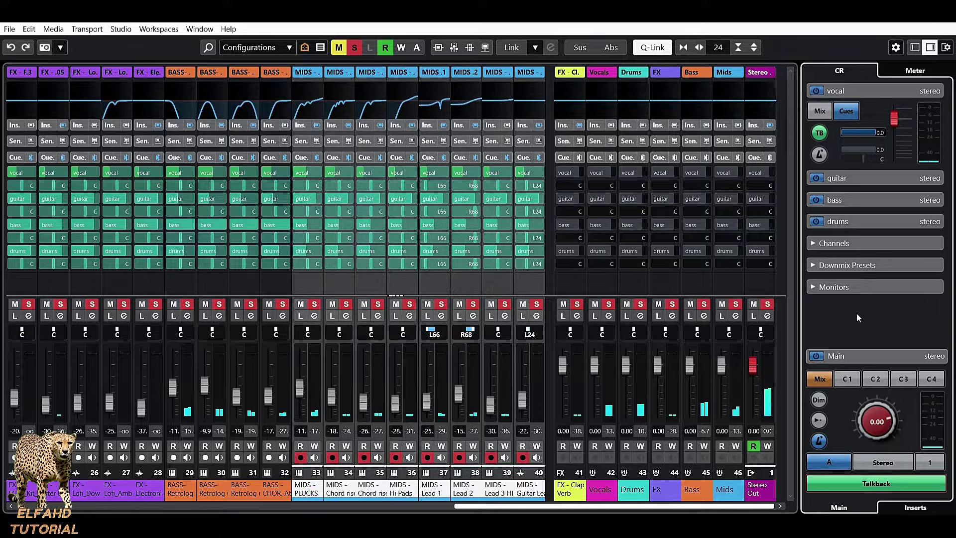
# Assign Voicemeeter AUX Virtual ASIO as the audio device of the Talkback channel in the Control Room audio connections
pyautogui.press('F4')
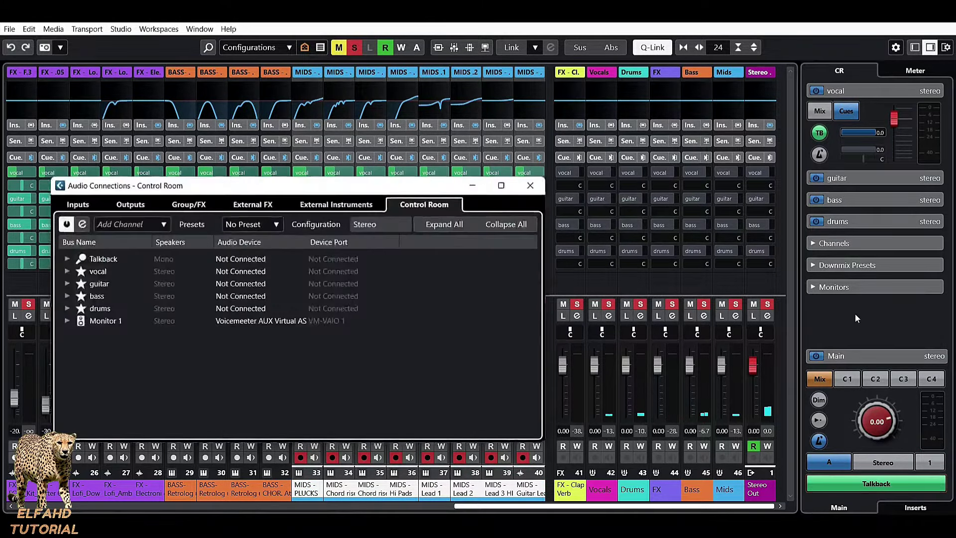
pyautogui.click(99, 258)
pyautogui.click(226, 259)
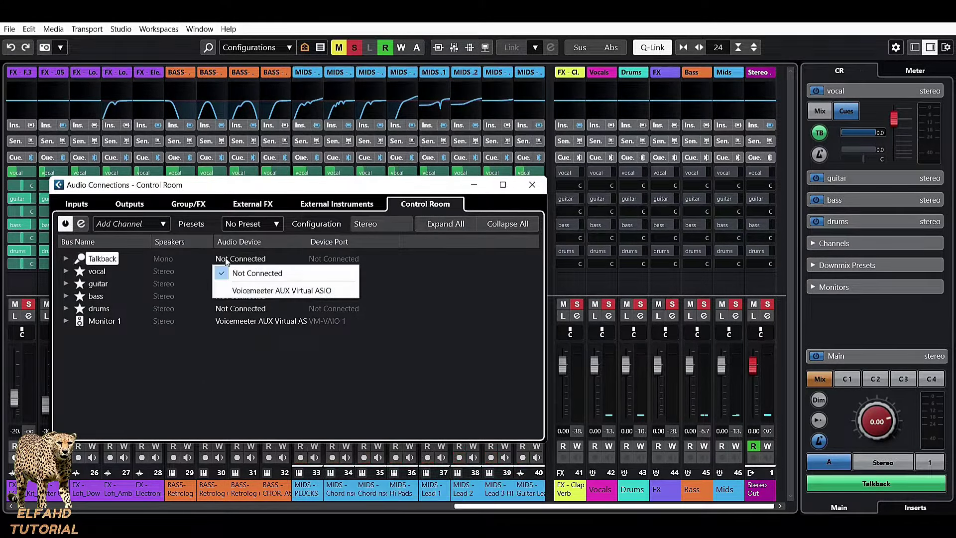
pyautogui.click(317, 291)
pyautogui.press('F4')
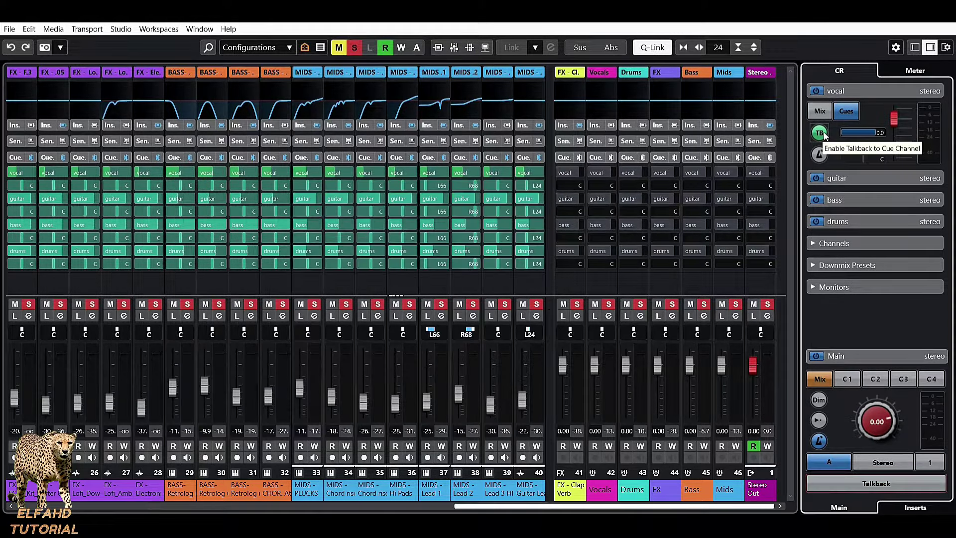
# Examine the talkback settings of the guitar, bass and drums cue channels, toggling the vocal cue's talkback off and on
pyautogui.click(846, 177)
pyautogui.click(852, 265)
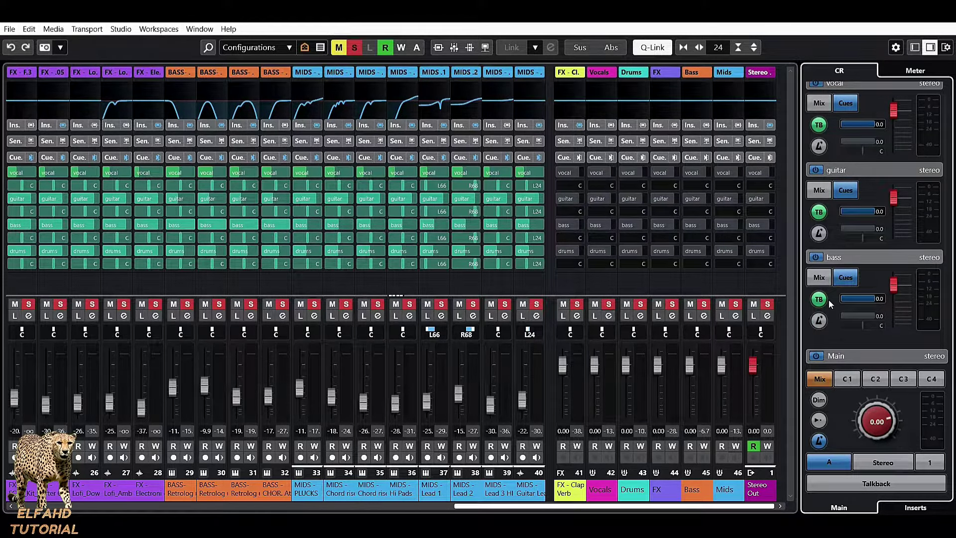
pyautogui.click(817, 125)
pyautogui.click(816, 126)
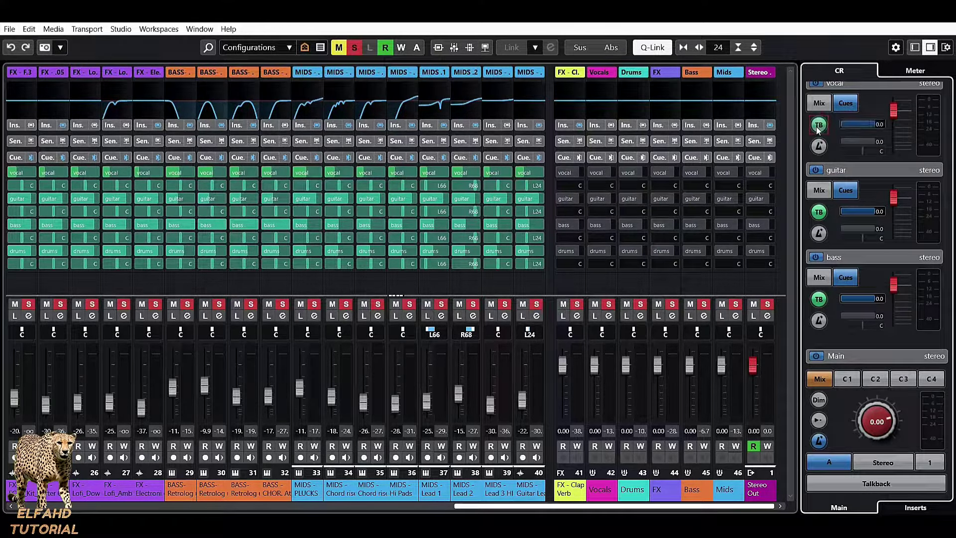
pyautogui.click(868, 88)
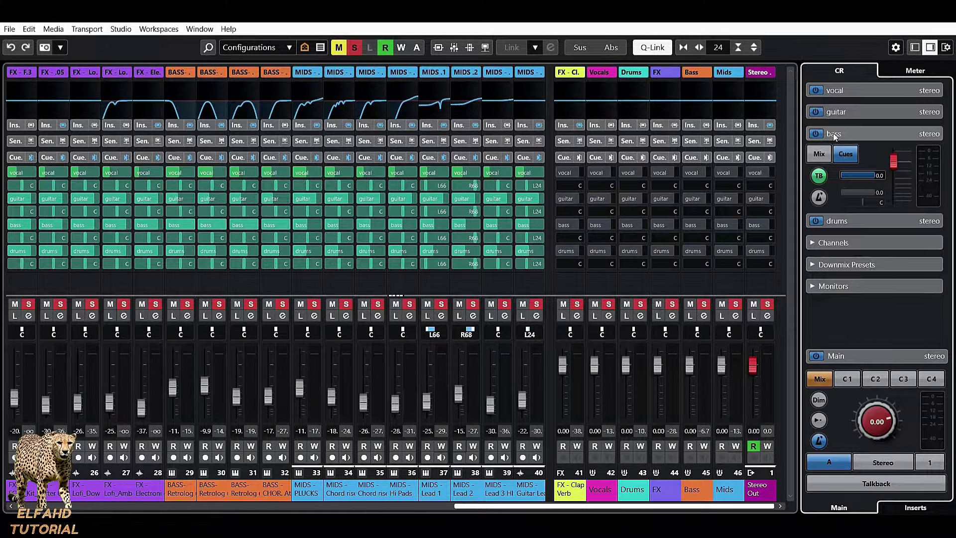
pyautogui.click(861, 220)
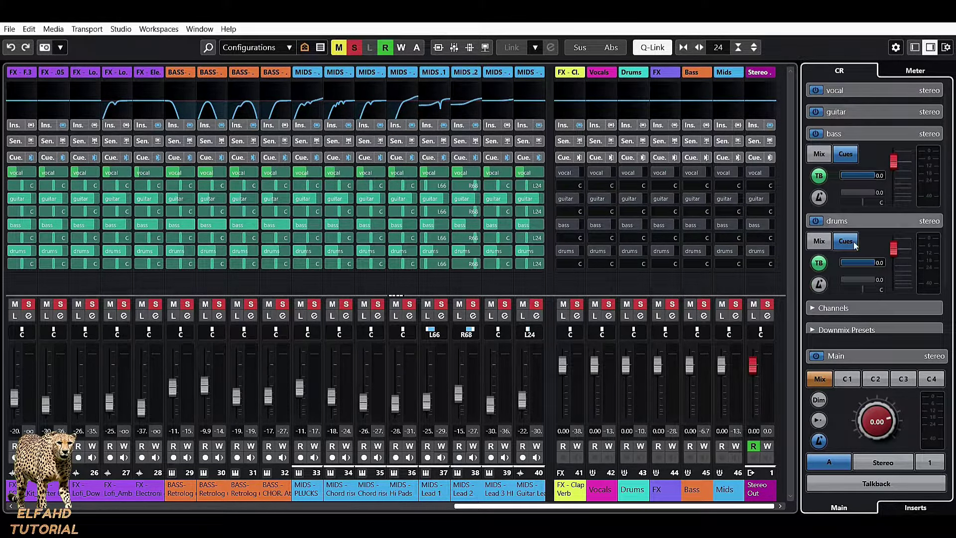
# Collapse the drums and bass cue channels, expand the guitar cue channel and start playback
pyautogui.click(871, 218)
pyautogui.click(881, 134)
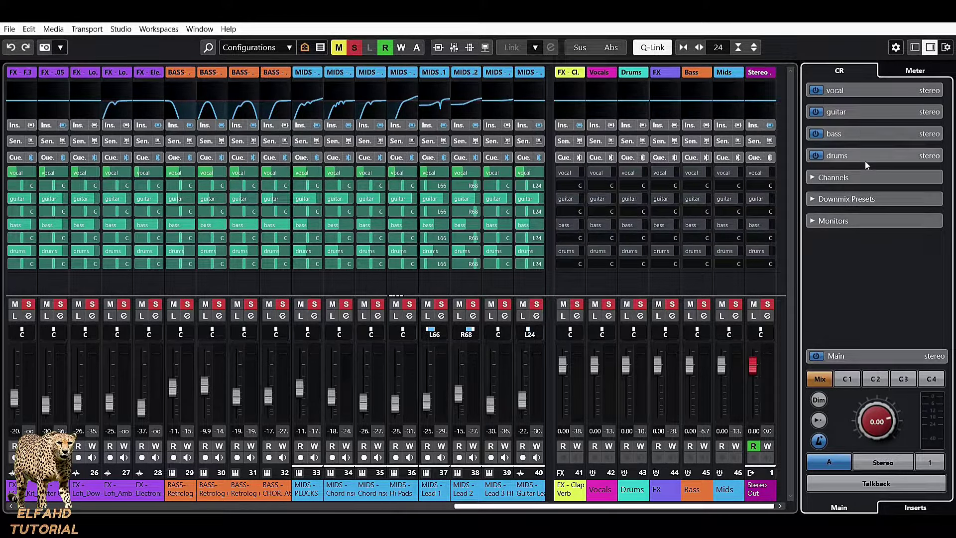
pyautogui.click(855, 112)
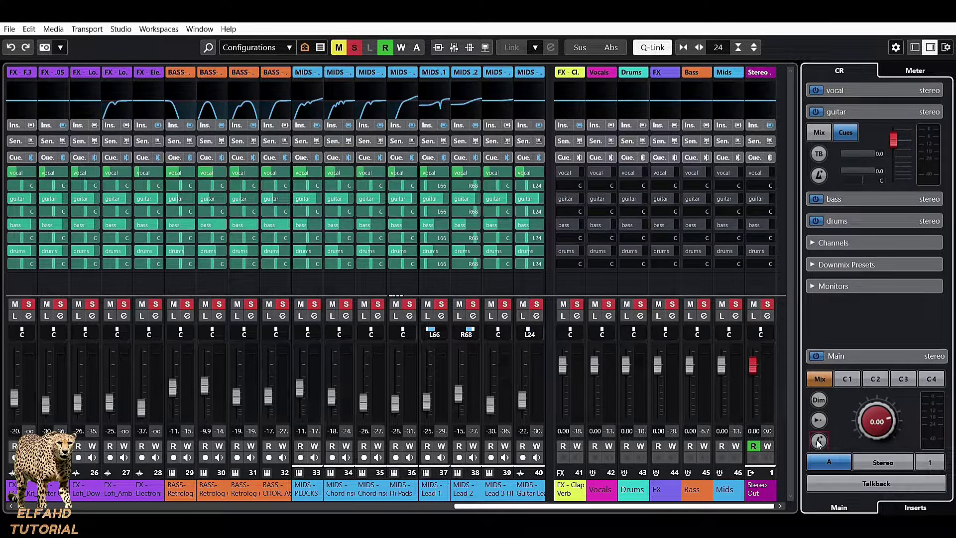
pyautogui.press('space')
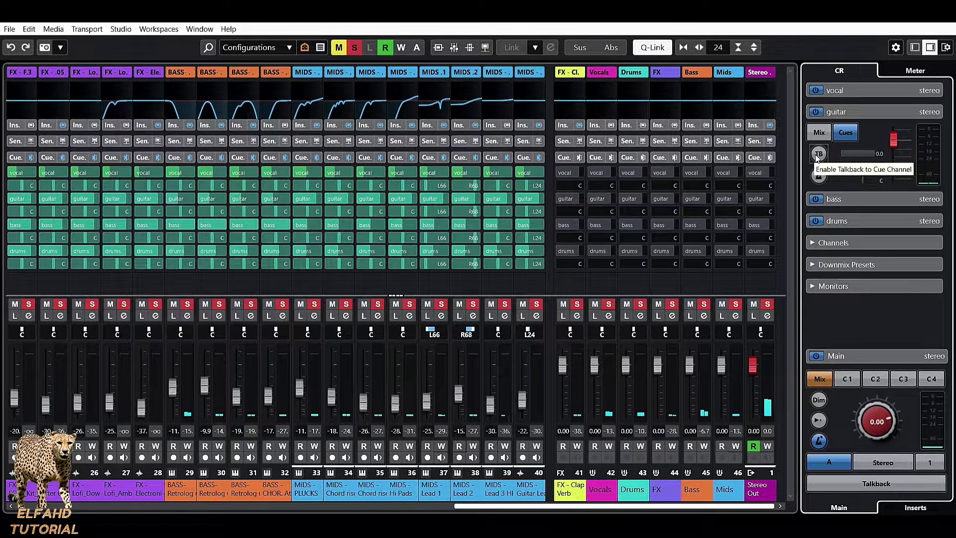
# Collapse the guitar cue channel, expand the vocal cue channel and activate its metronome click
pyautogui.click(836, 112)
pyautogui.click(831, 89)
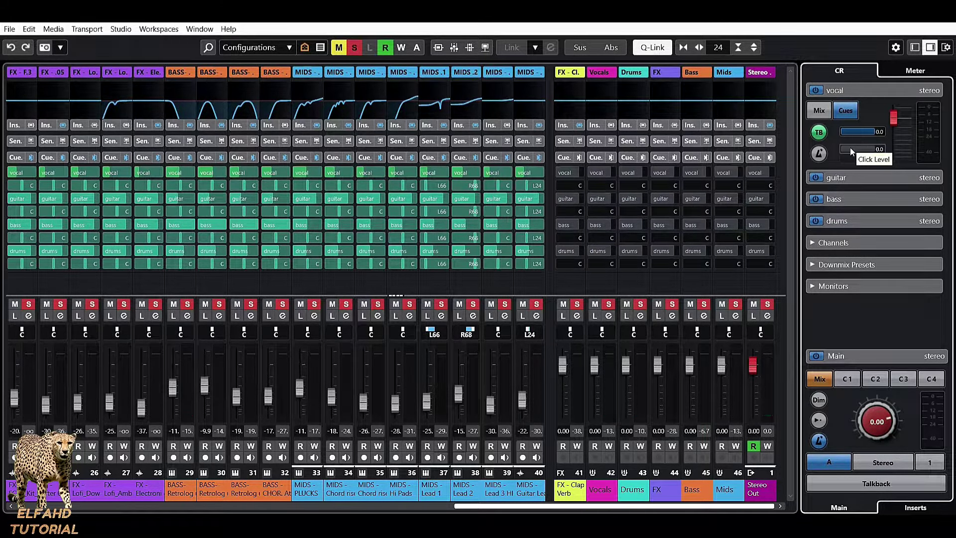
pyautogui.click(823, 157)
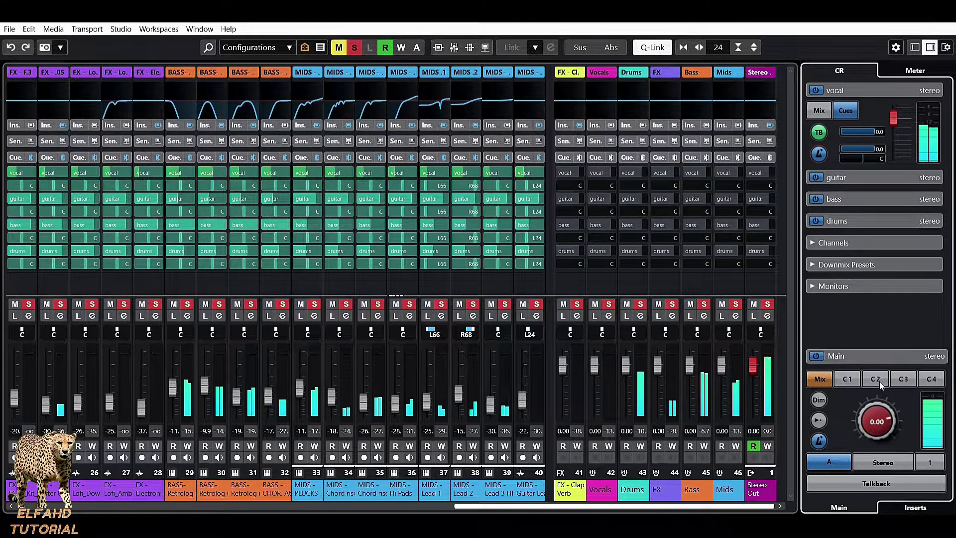
# Set the Control Room source to C1 and lower the vocal cue channel's level slightly
pyautogui.click(851, 380)
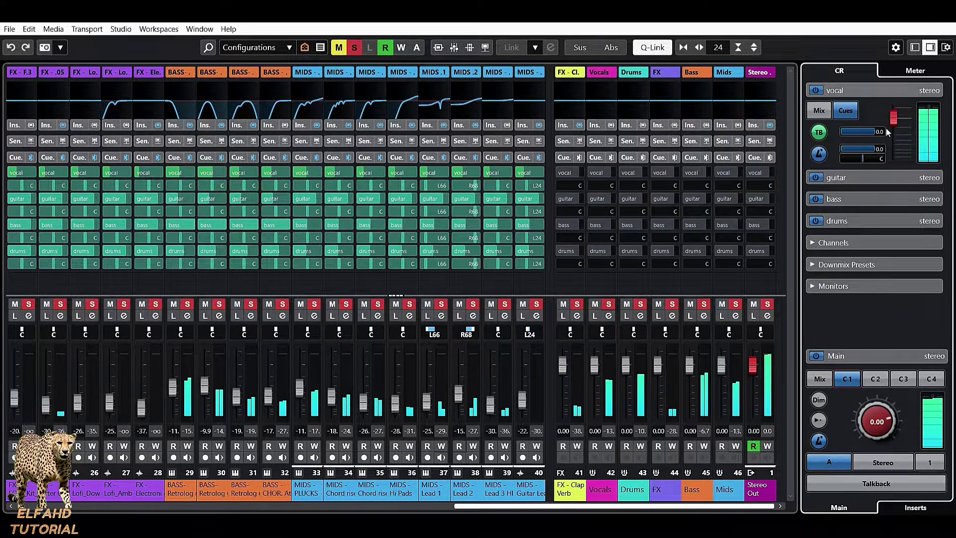
pyautogui.moveTo(892, 119); pyautogui.dragTo(892, 133)
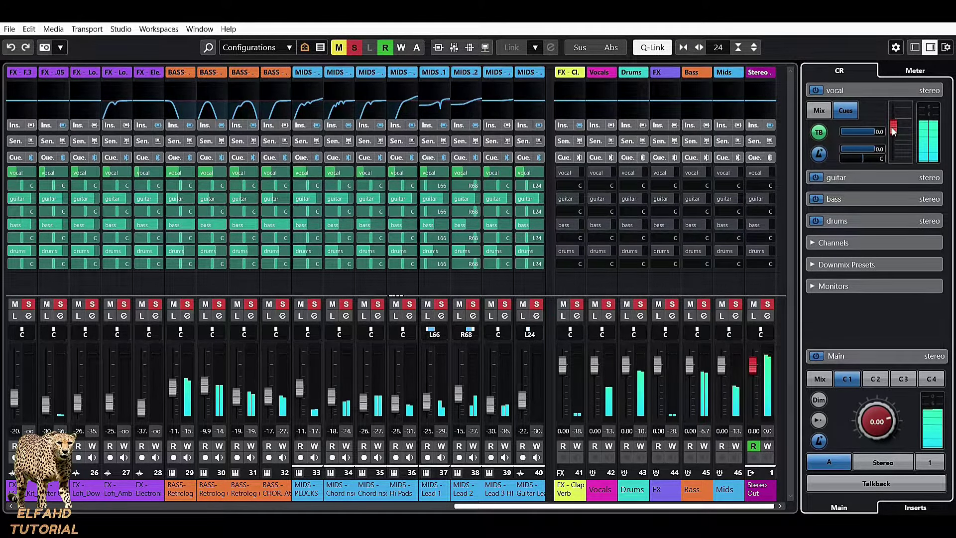
pyautogui.moveTo(892, 130)
pyautogui.mouseDown()
pyautogui.moveTo(895, 148)
pyautogui.moveTo(892, 129)
pyautogui.mouseUp()
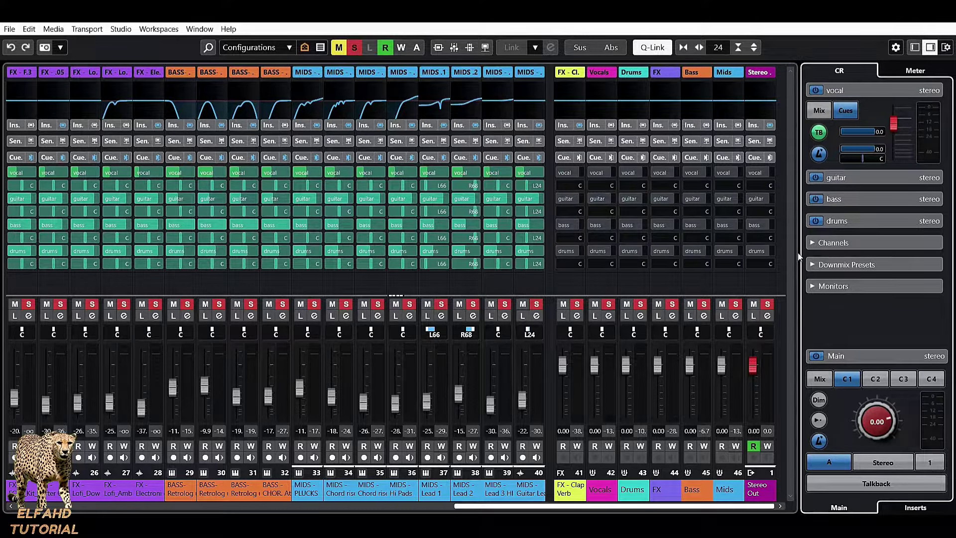
# During playback, set the vocal cue's click level to 6.0, try panning the click to the sides and recentre it
pyautogui.press('space')
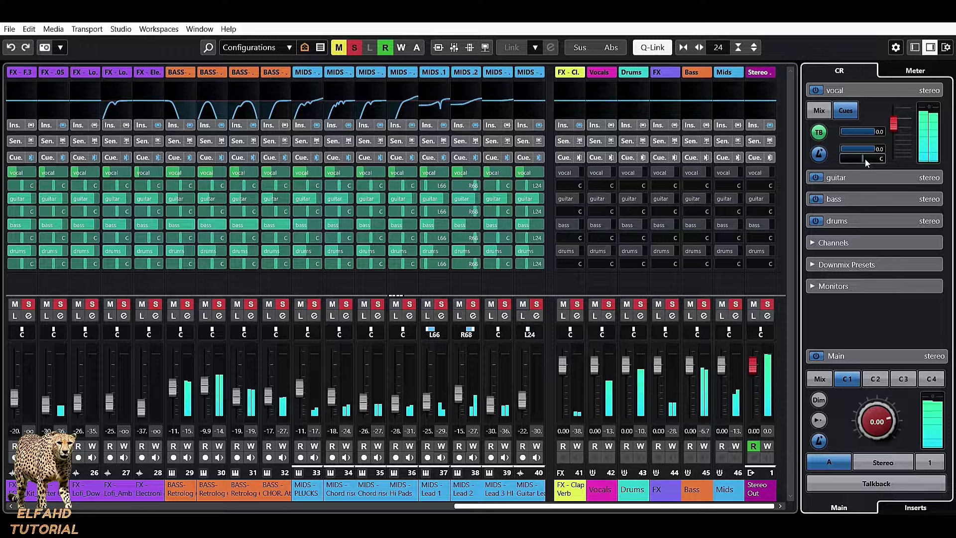
pyautogui.click(882, 150)
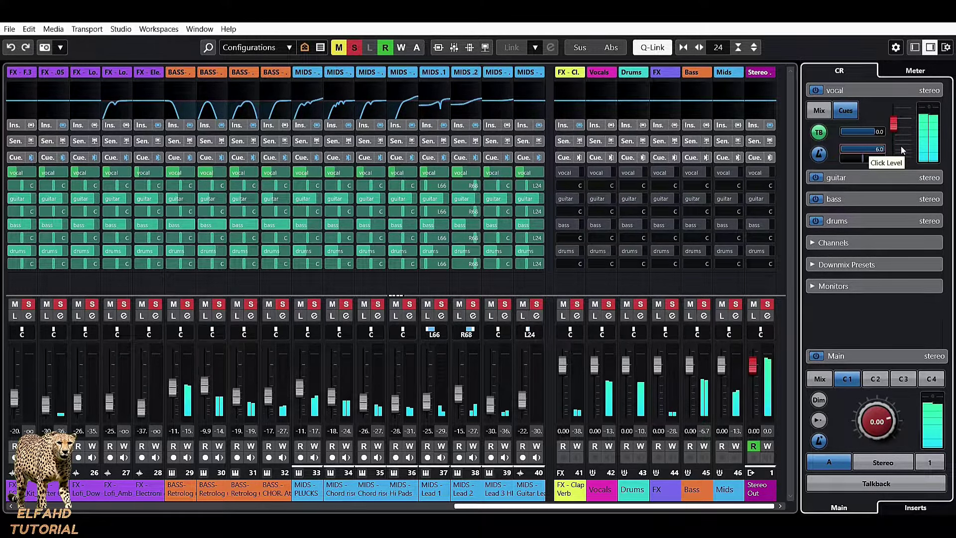
pyautogui.moveTo(862, 159); pyautogui.dragTo(891, 161)
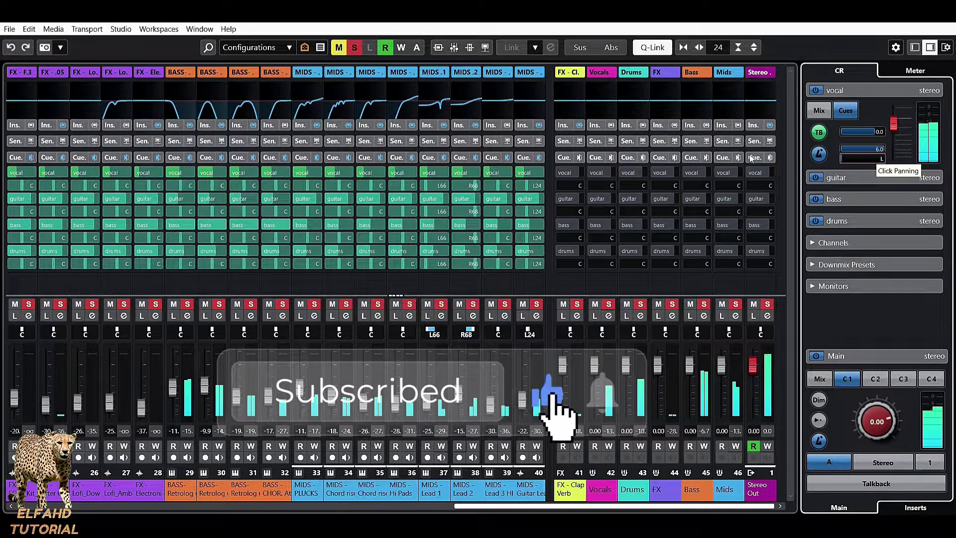
pyautogui.moveTo(884, 160); pyautogui.dragTo(851, 160)
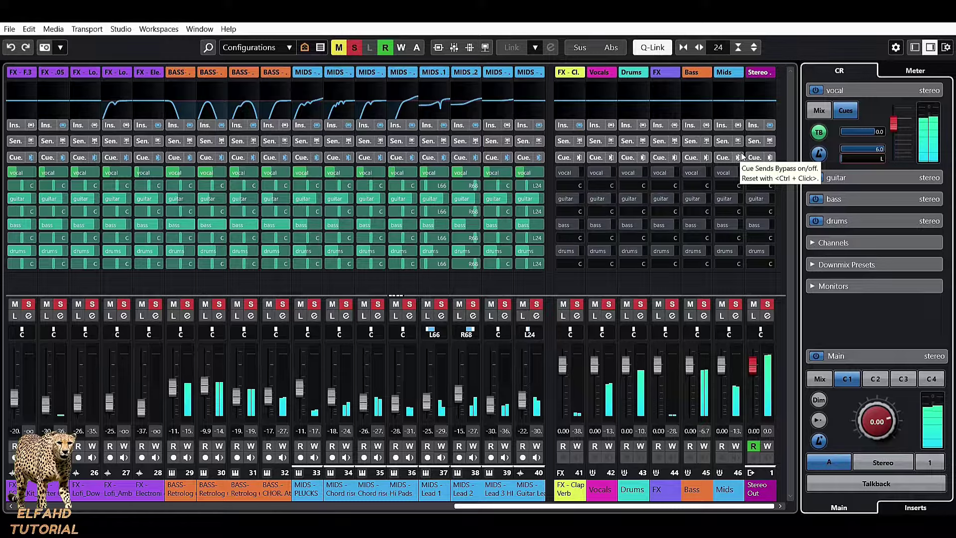
pyautogui.click(862, 160)
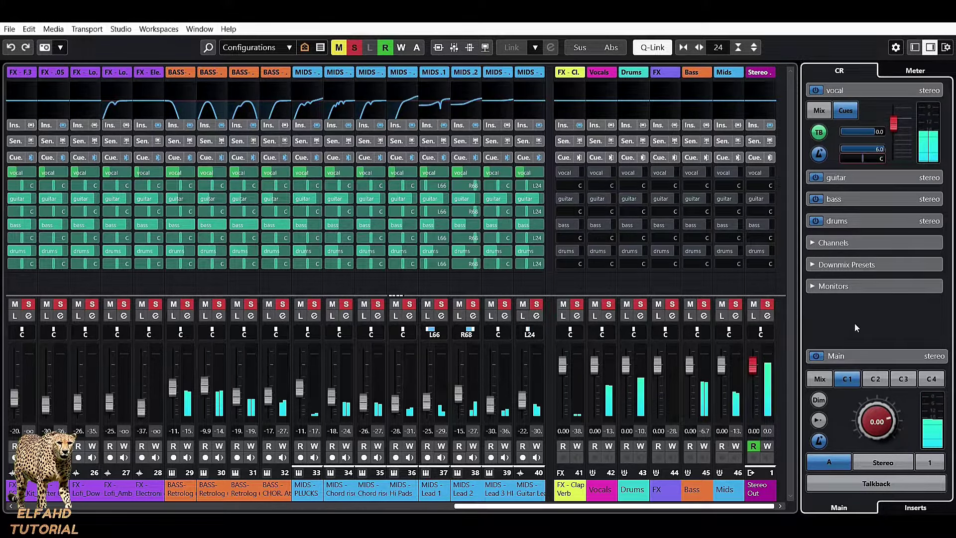
# Examine the click settings of the guitar, drums and vocal cue channels, leaving only the drums channel expanded
pyautogui.click(838, 177)
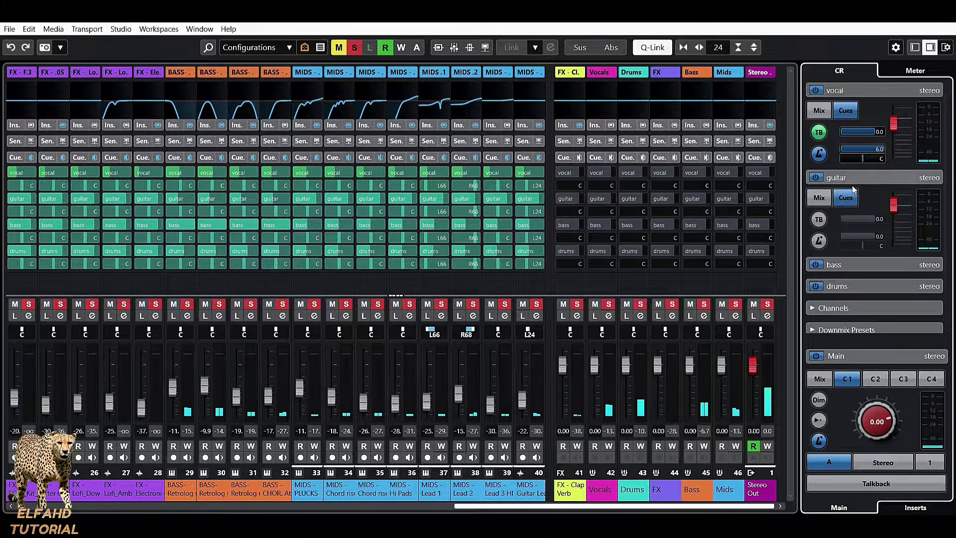
pyautogui.click(849, 176)
pyautogui.click(855, 90)
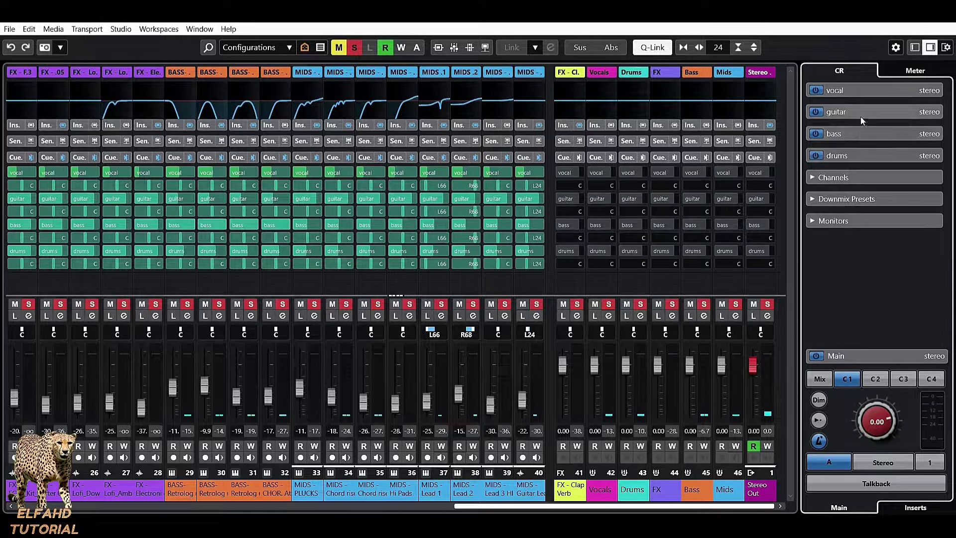
pyautogui.click(874, 155)
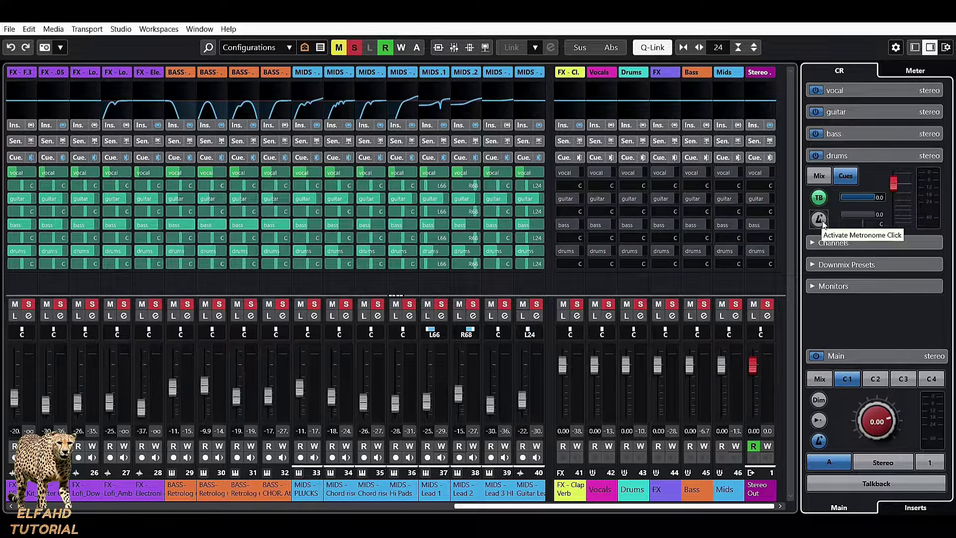
pyautogui.click(853, 88)
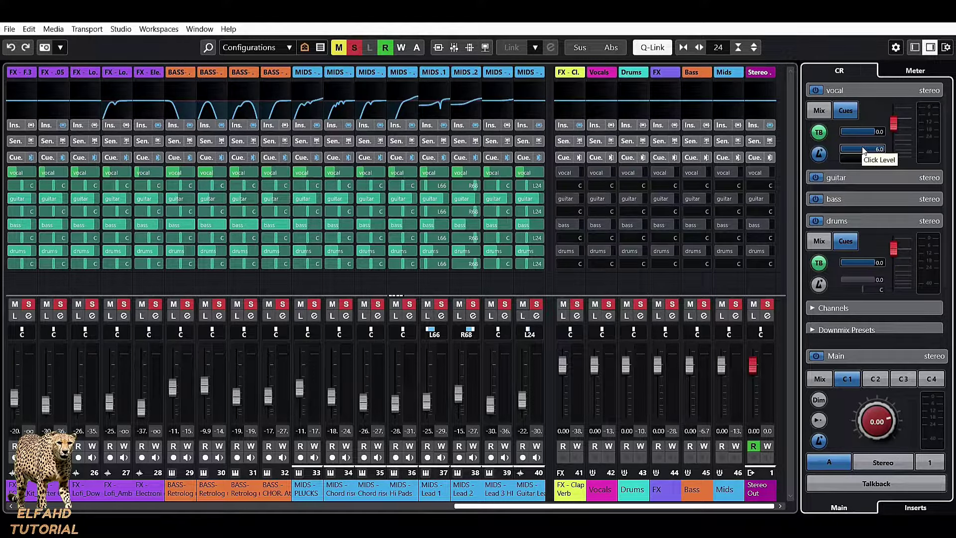
pyautogui.click(865, 93)
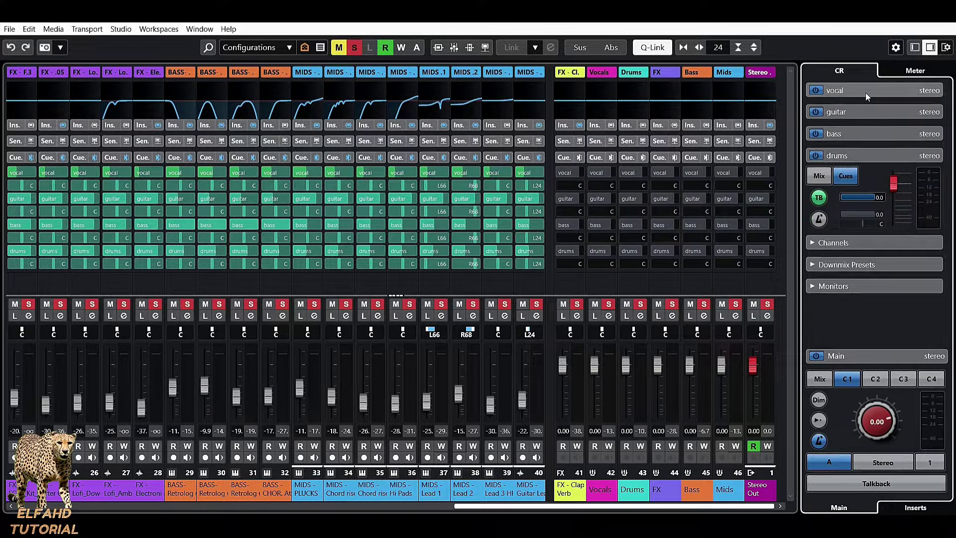
# Activate the drums cue's metronome click, set the Control Room source to C4 and set the click level to -2.8 during playback
pyautogui.click(819, 219)
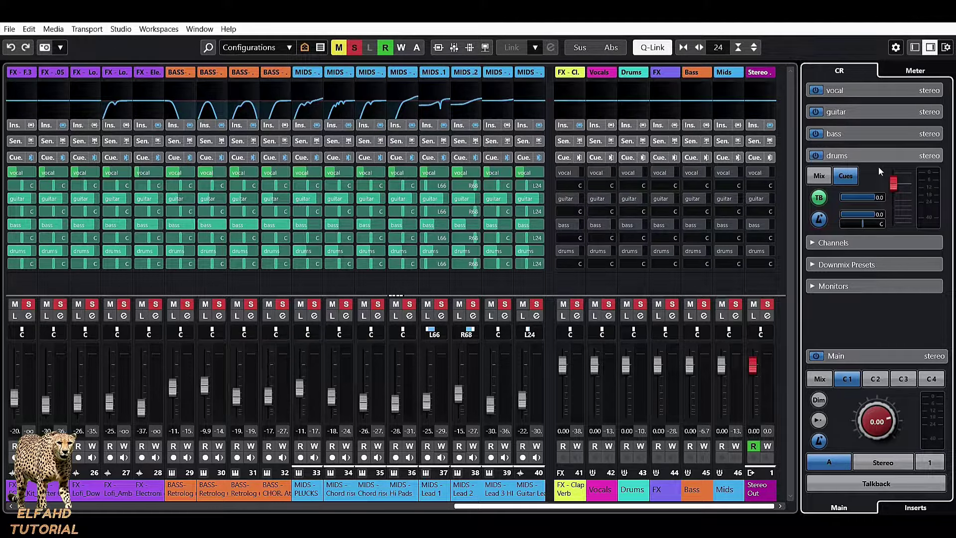
pyautogui.click(931, 380)
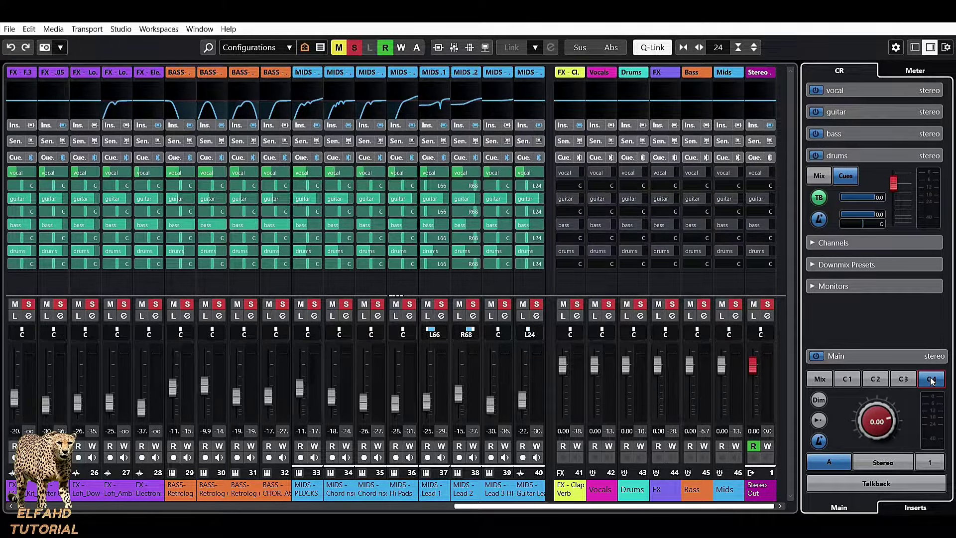
pyautogui.press('space')
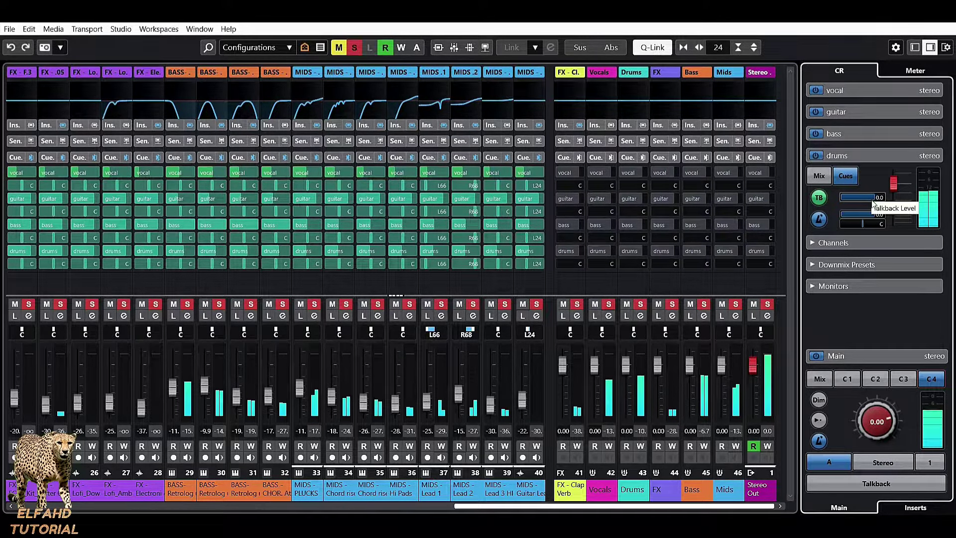
pyautogui.moveTo(869, 214); pyautogui.dragTo(855, 217)
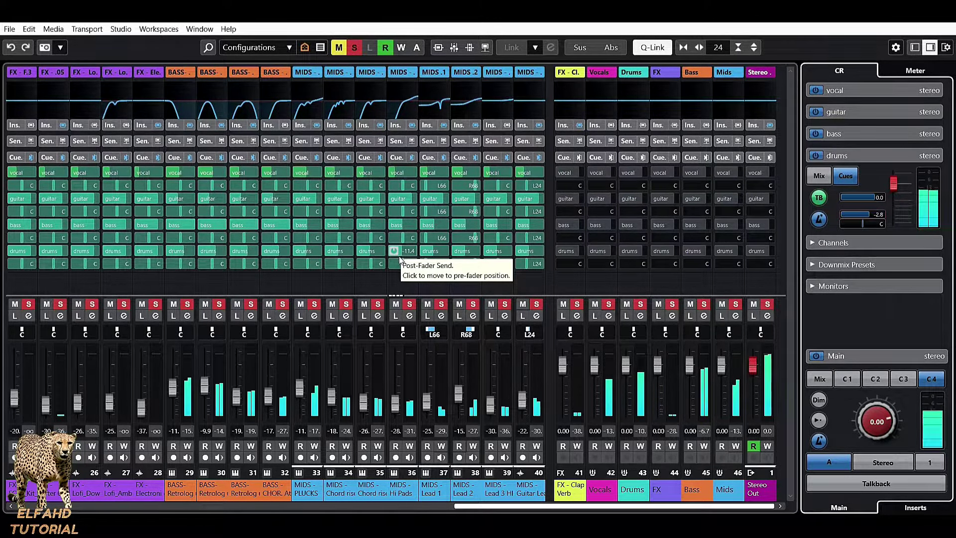
# Select all the drum kit channels in the mixer, from KIT - KICK through KIT - TAMBOO
pyautogui.moveTo(480, 509); pyautogui.dragTo(205, 504)
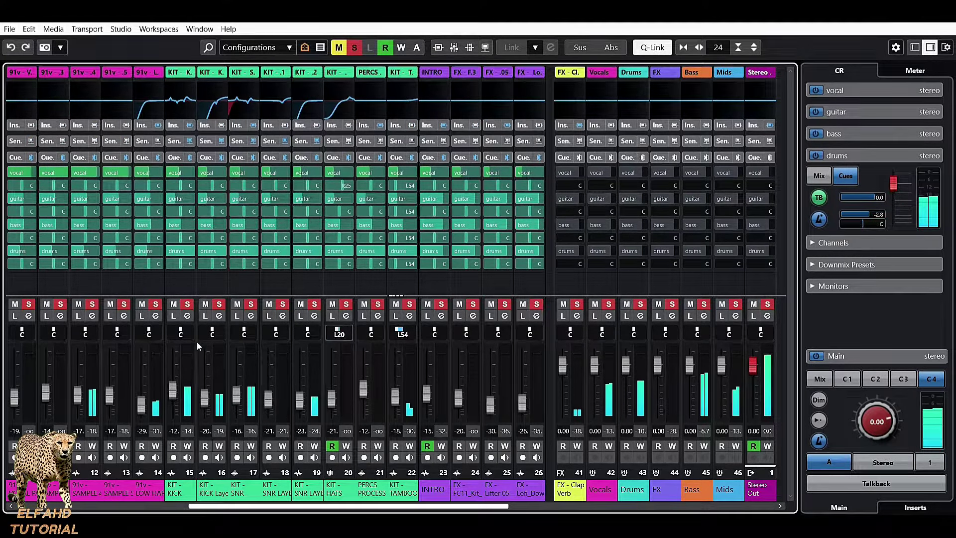
pyautogui.click(173, 285)
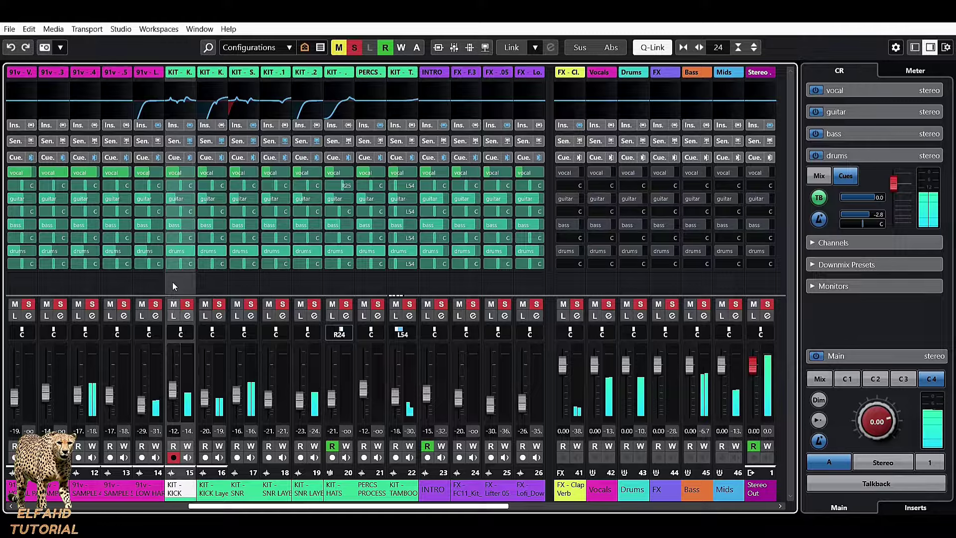
pyautogui.click(406, 281)
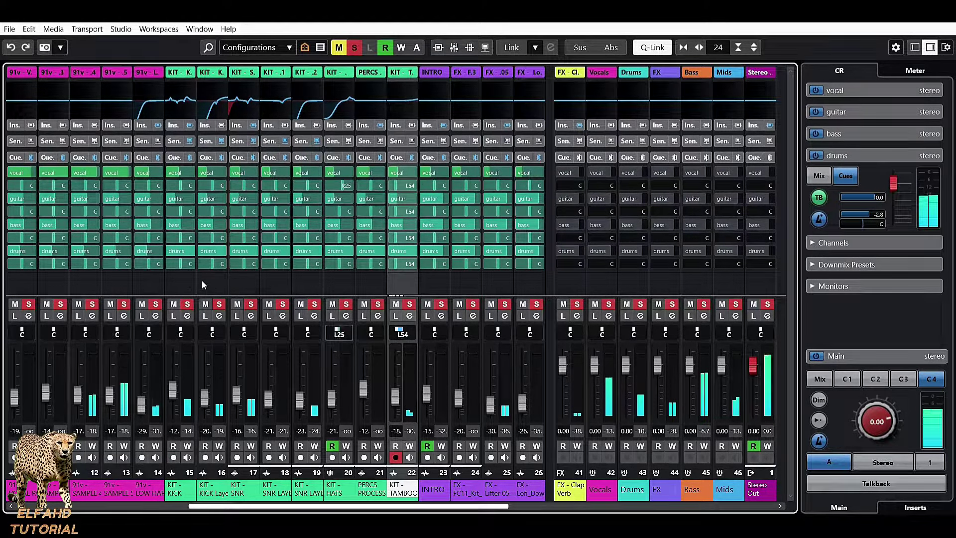
pyautogui.keyDown('shift'); pyautogui.click(184, 280); pyautogui.keyUp('shift')
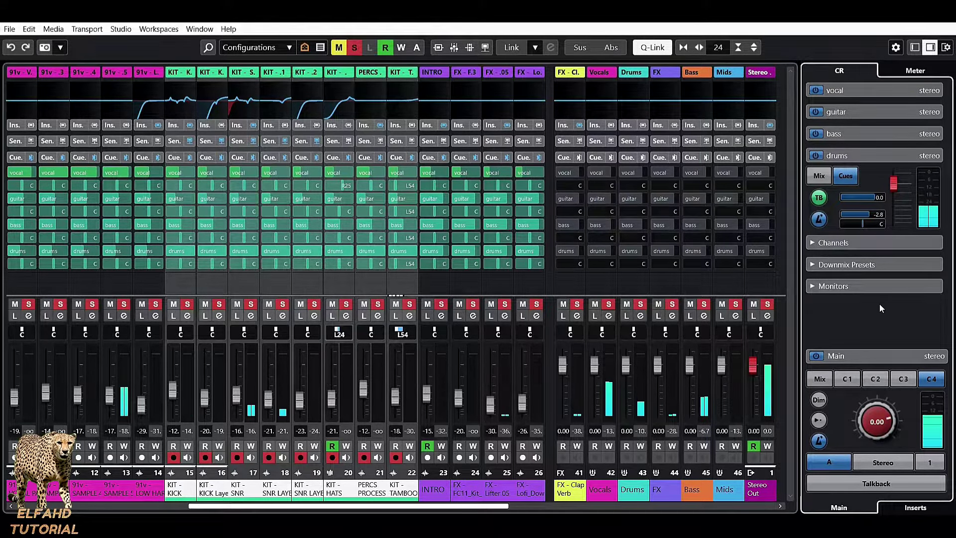
# Collapse the drums cue channel, show the Control Room inserts and expand the vocal cue's insert slots
pyautogui.click(858, 155)
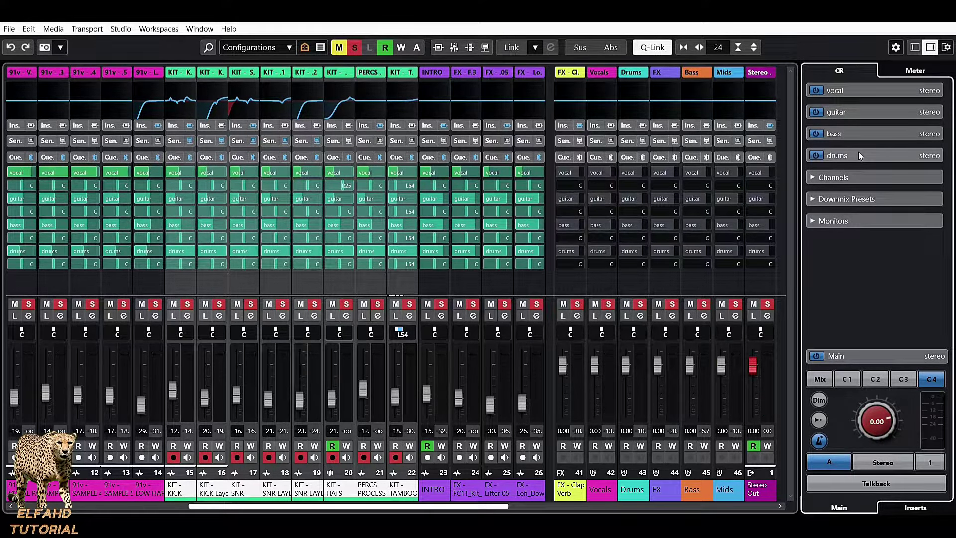
pyautogui.click(910, 508)
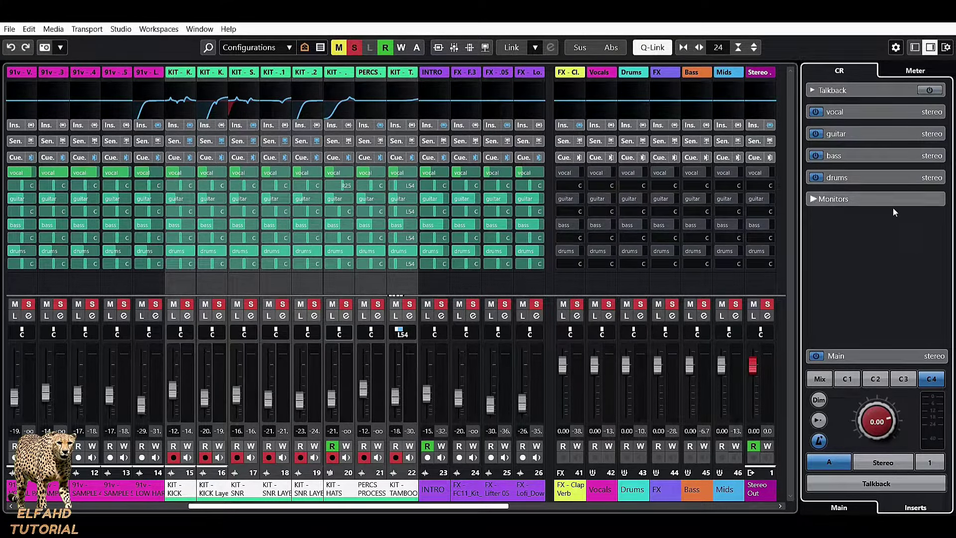
pyautogui.click(878, 112)
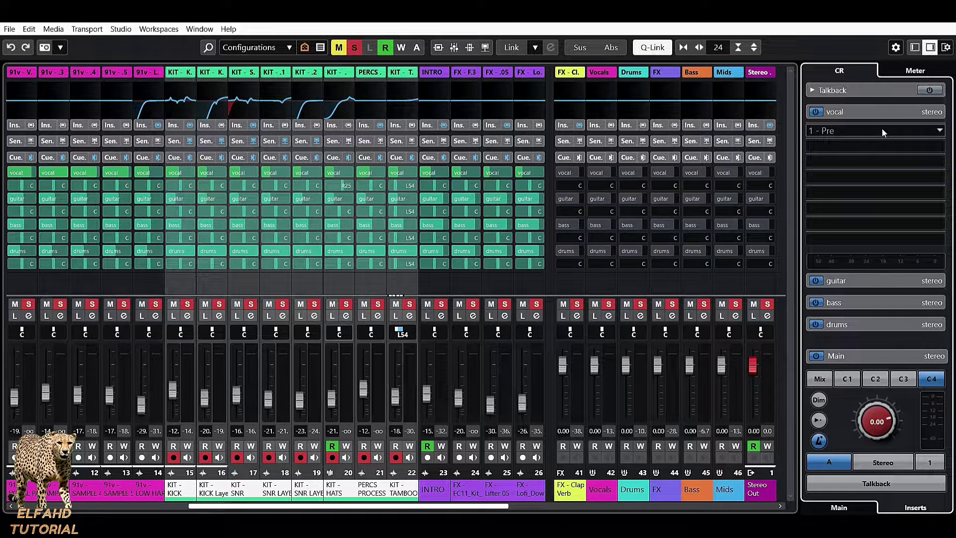
pyautogui.click(882, 127)
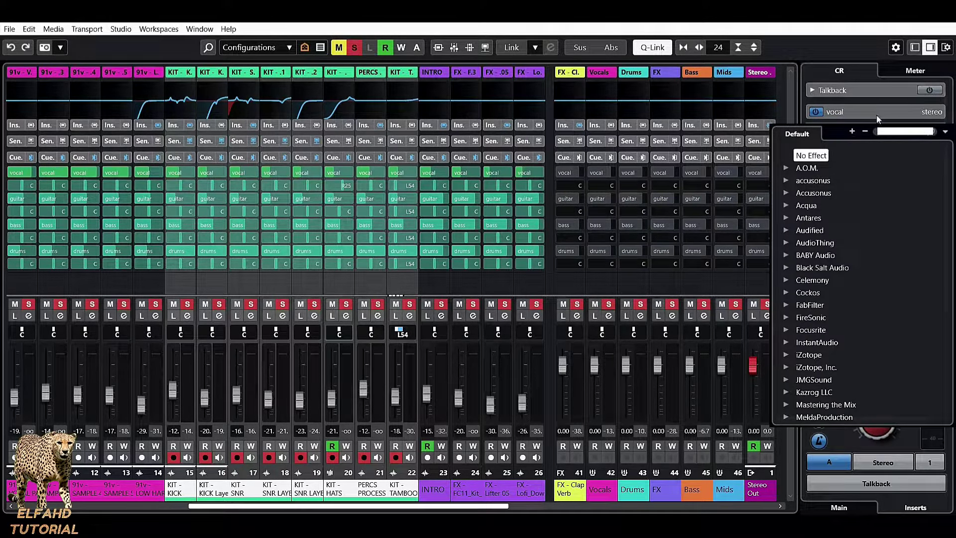
pyautogui.click(877, 118)
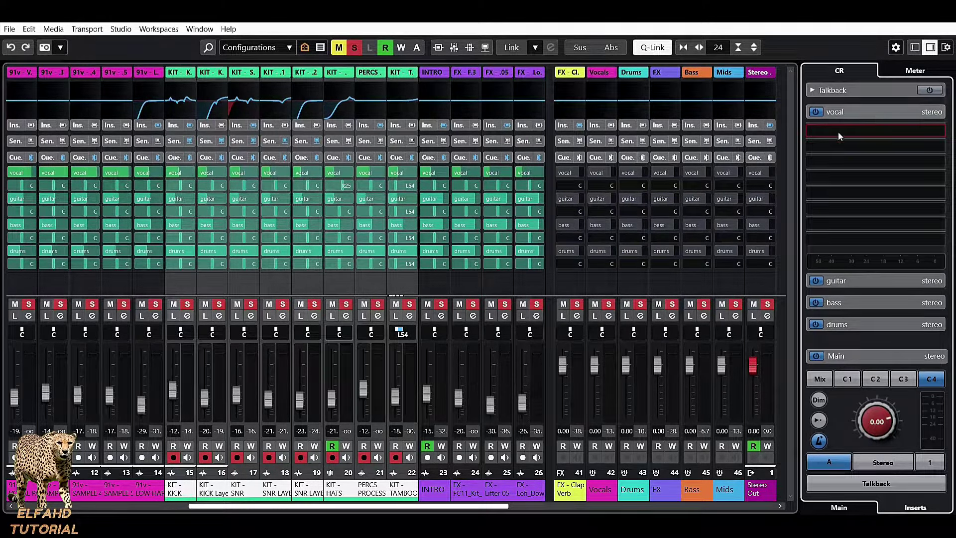
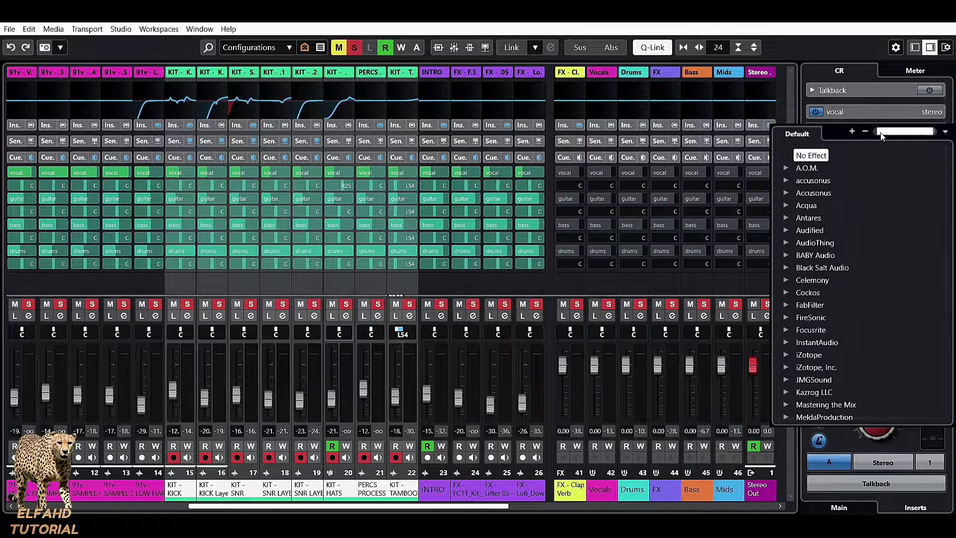
# Insert BABY Audio's Crystalline in the vocal cue's first insert slot and play the project with source C1
pyautogui.click(788, 255)
pyautogui.click(800, 267)
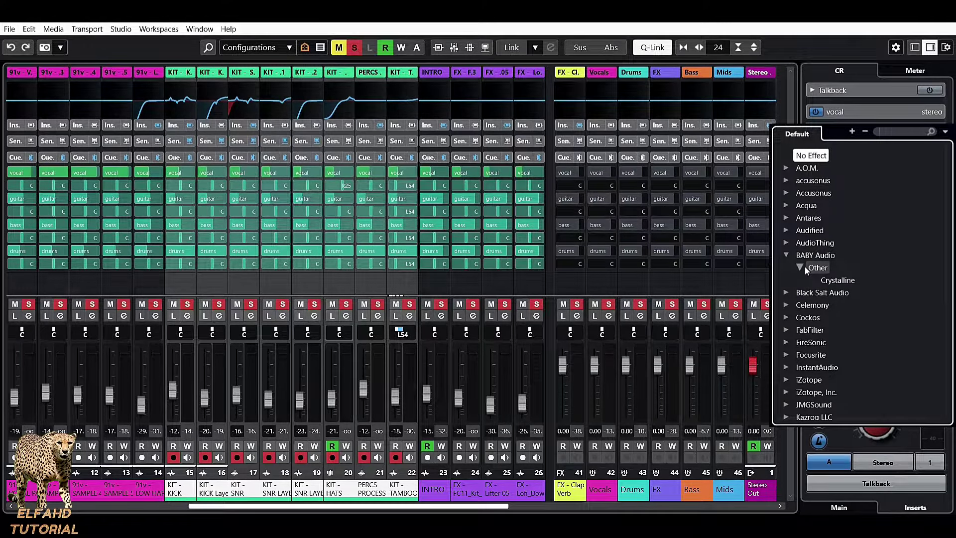
pyautogui.click(835, 279)
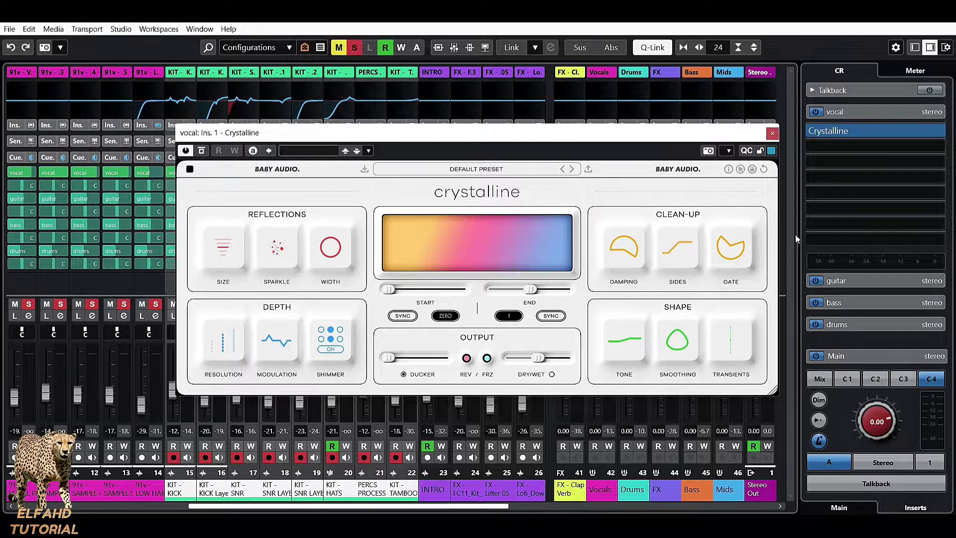
pyautogui.click(846, 379)
pyautogui.press('space')
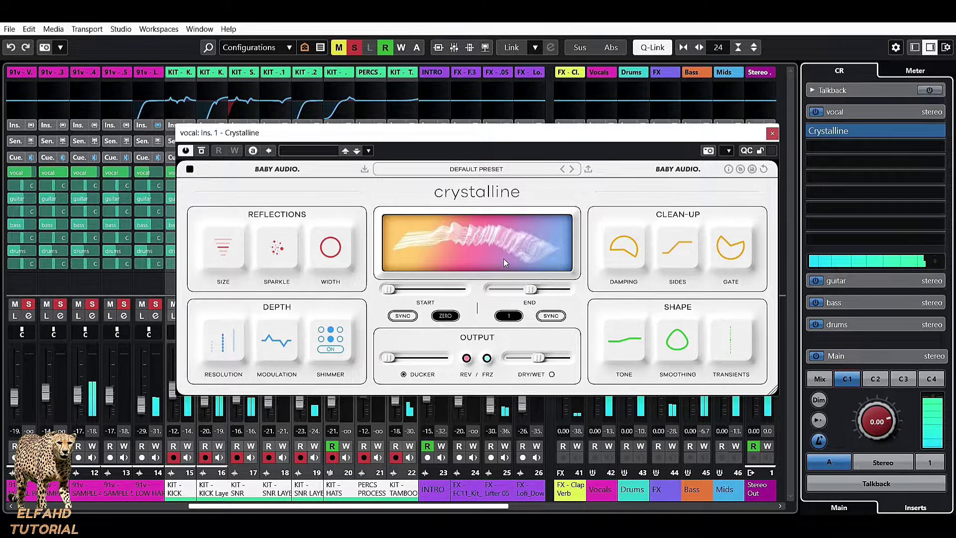
# Compare the vocal cue with Crystalline bypassed and active, leave the effect bypassed and close its window
pyautogui.click(322, 152)
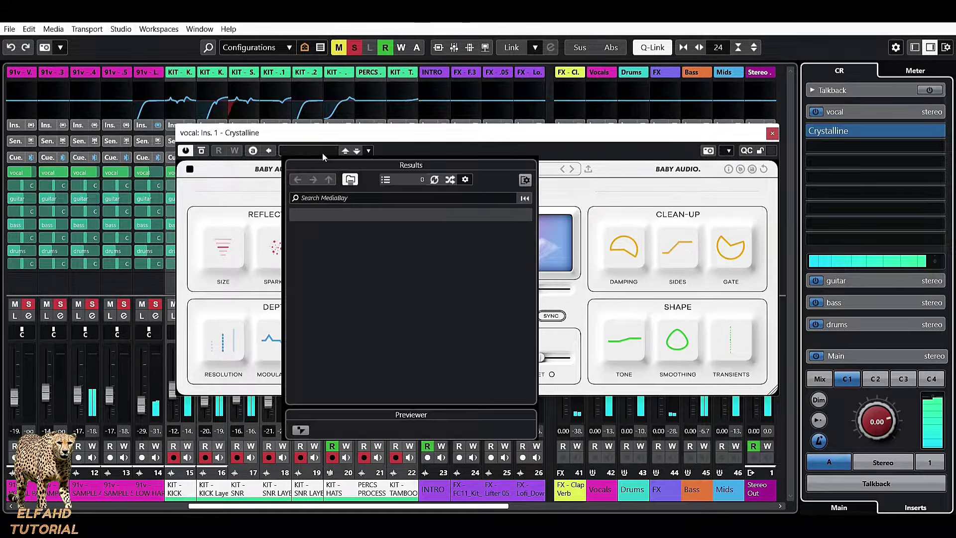
pyautogui.click(323, 154)
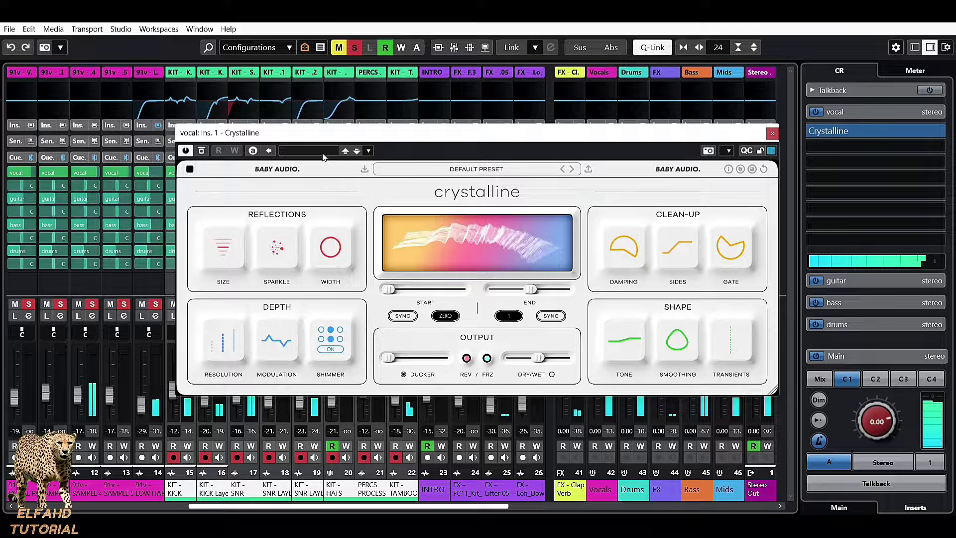
pyautogui.click(202, 150)
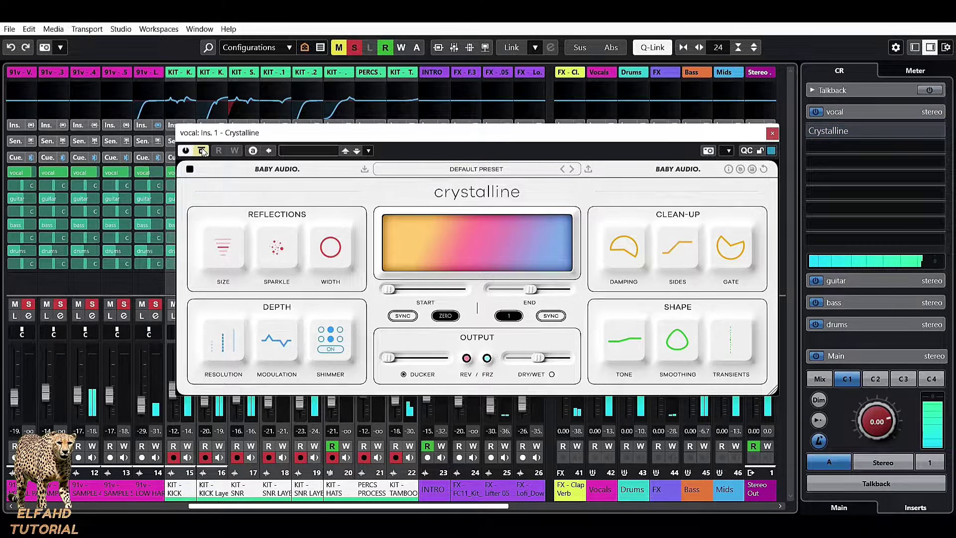
pyautogui.click(201, 151)
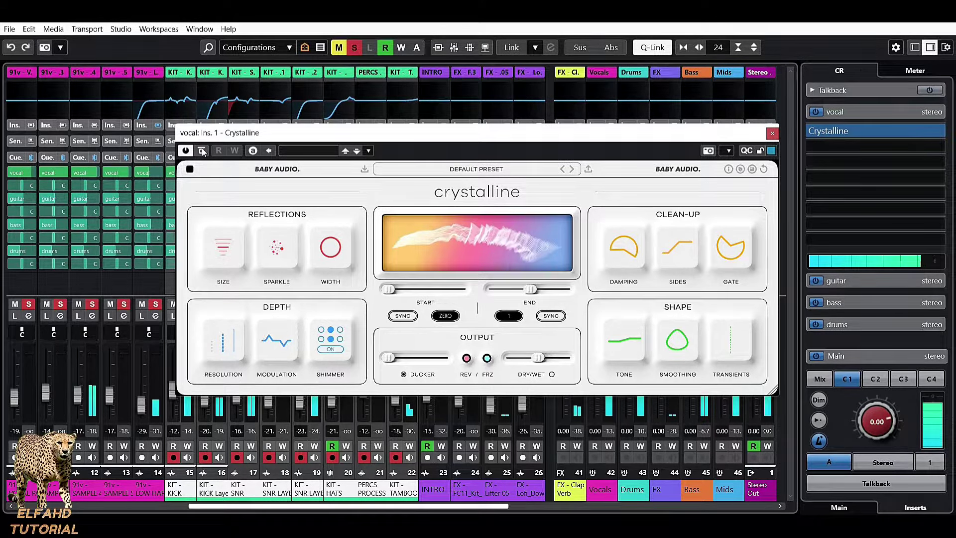
pyautogui.click(202, 151)
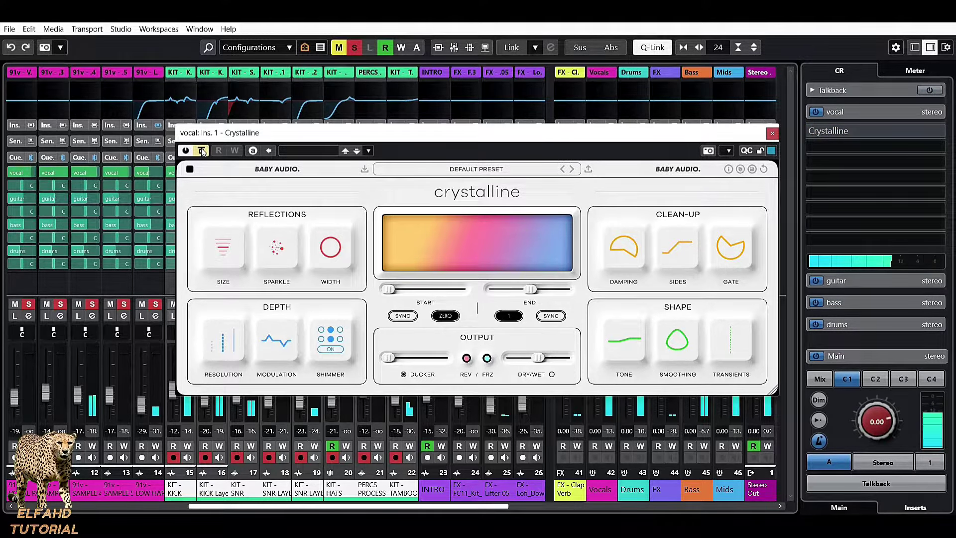
pyautogui.click(771, 134)
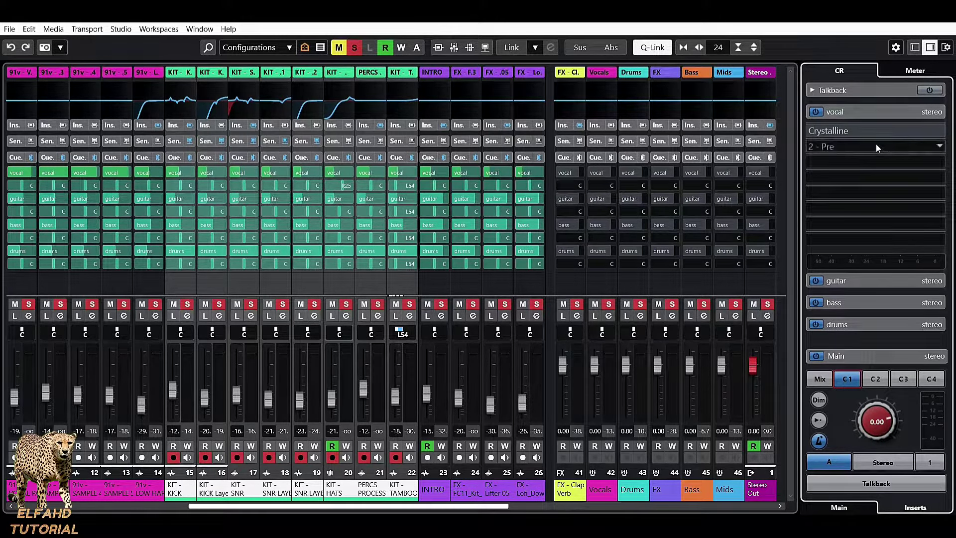
# Insert Focusrite's FAST Equaliser in the vocal cue's second insert slot
pyautogui.click(876, 144)
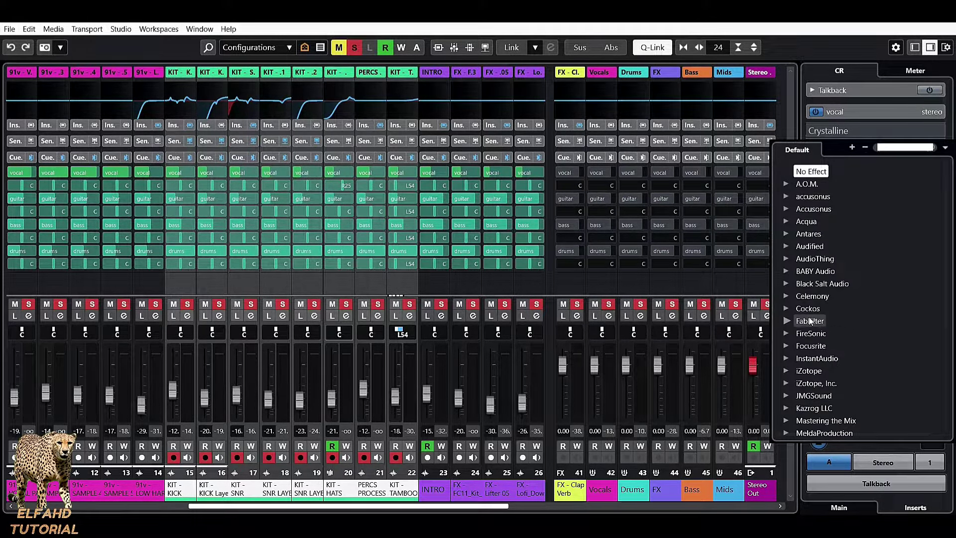
pyautogui.click(786, 345)
pyautogui.click(798, 369)
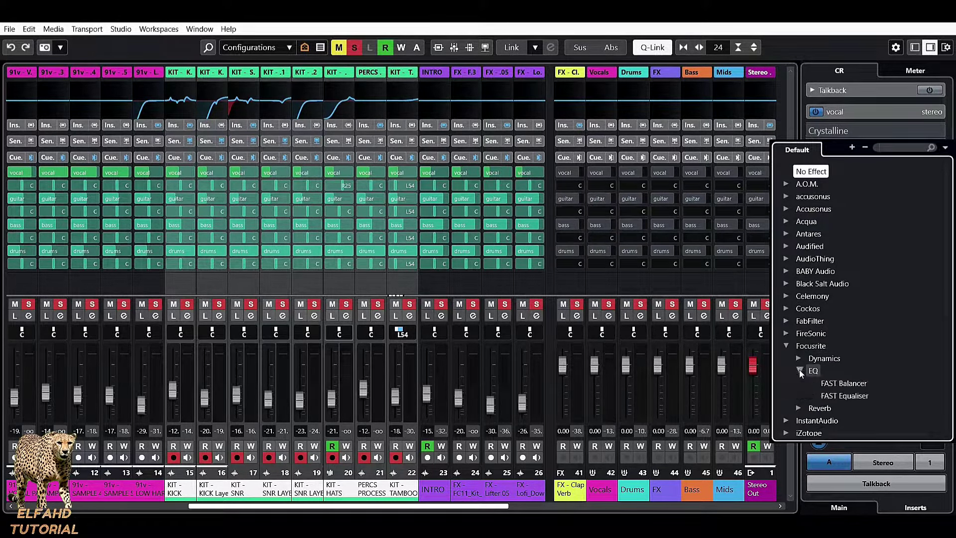
pyautogui.click(849, 397)
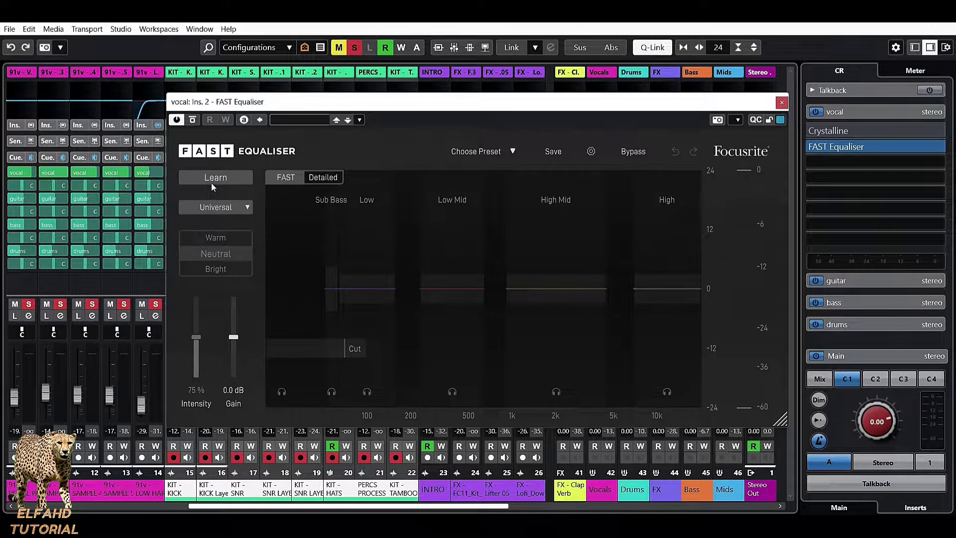
# Play the project, let FAST Equaliser learn the vocal cue's signal and choose the Bright character
pyautogui.press('space')
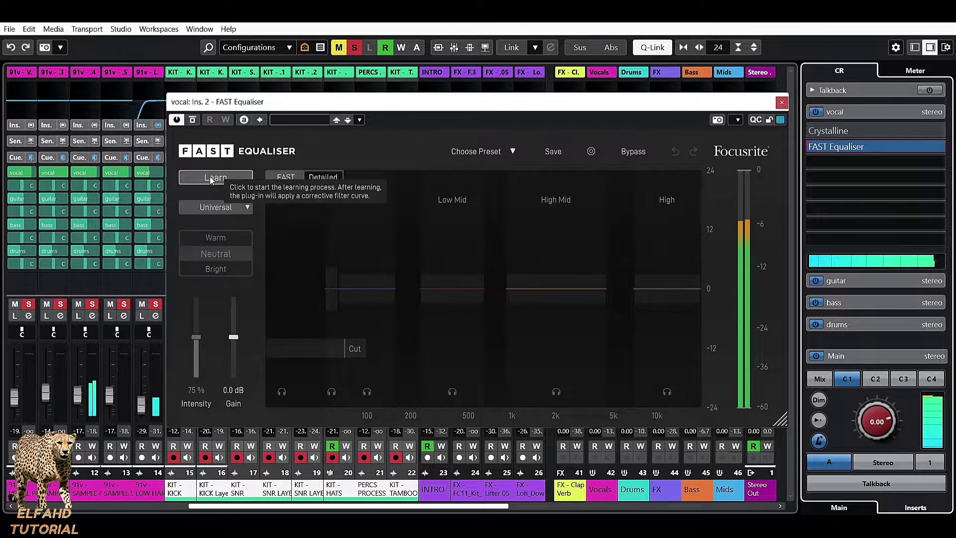
pyautogui.click(211, 178)
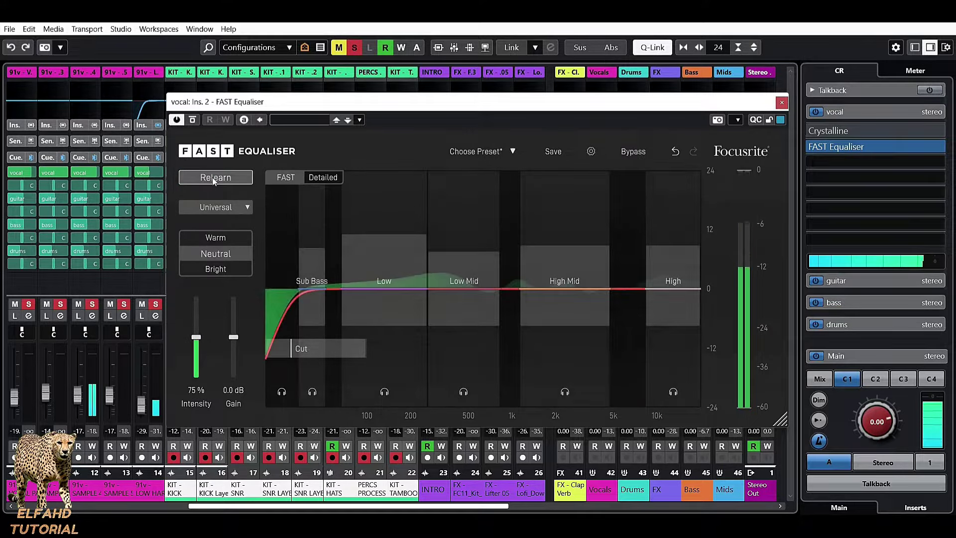
pyautogui.click(207, 271)
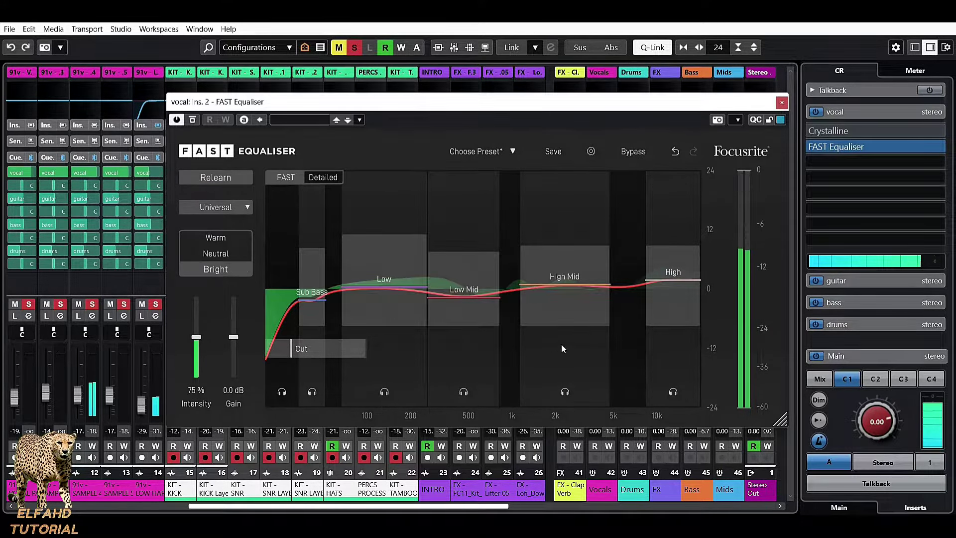
# Raise the equaliser's High, High Mid, Low and Sub Bass bands, leaving Low Mid alone
pyautogui.moveTo(676, 277); pyautogui.dragTo(676, 262)
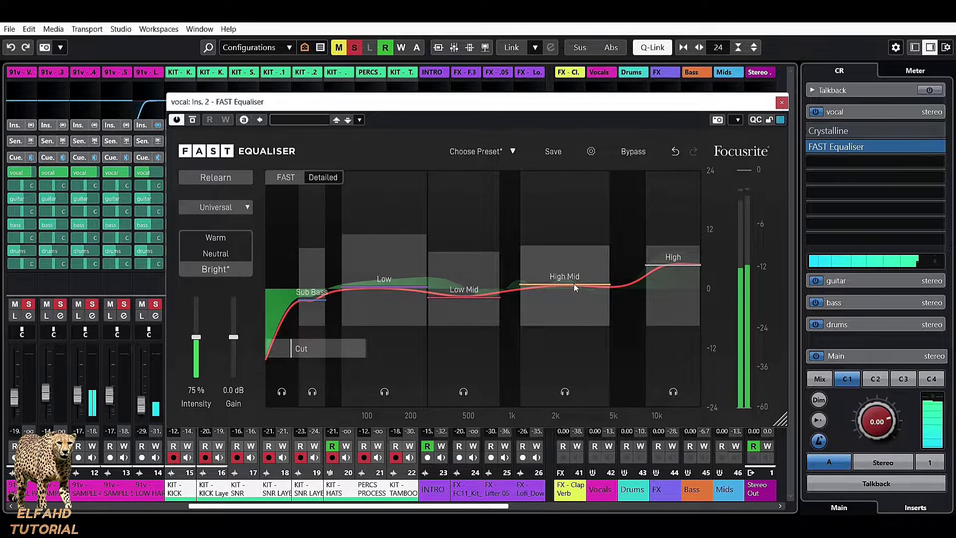
pyautogui.moveTo(573, 282); pyautogui.dragTo(574, 274)
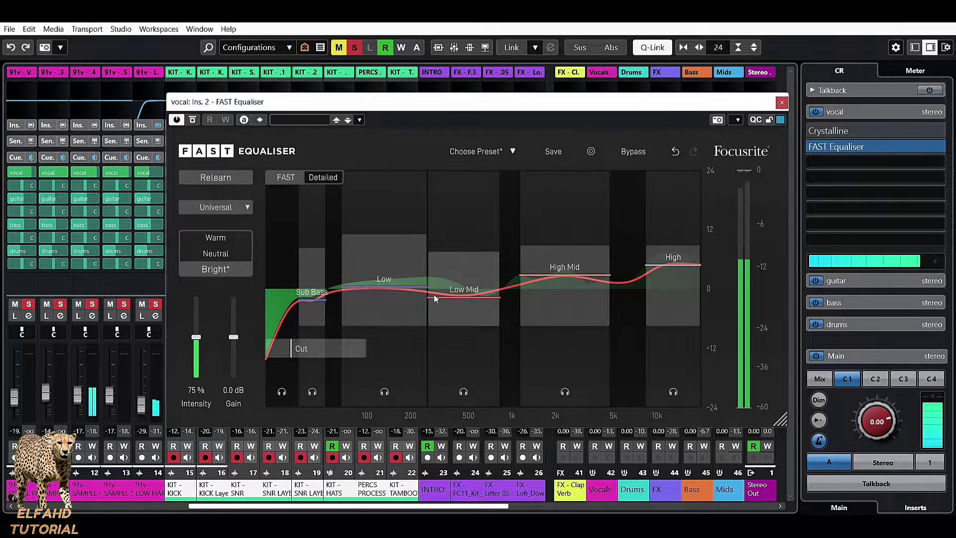
pyautogui.moveTo(397, 281); pyautogui.dragTo(396, 274)
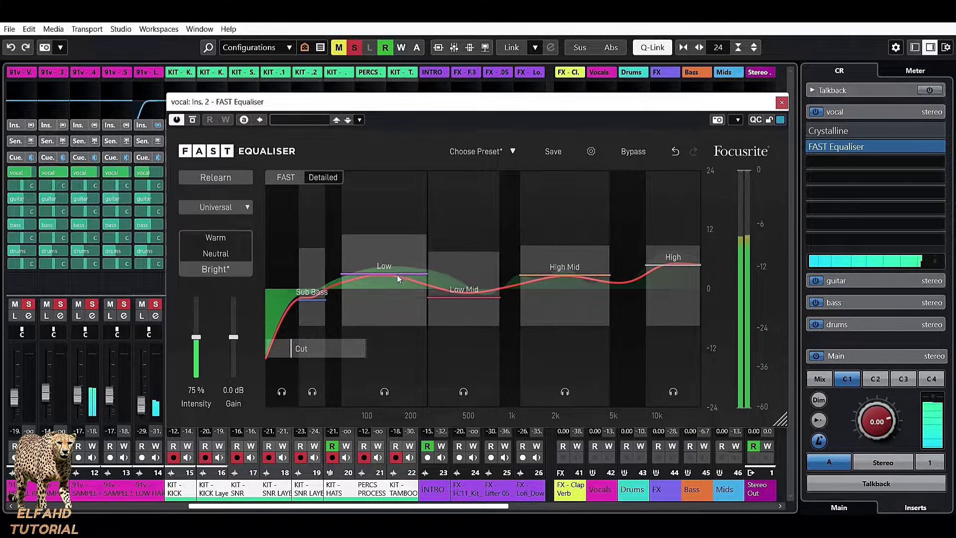
pyautogui.moveTo(312, 299); pyautogui.dragTo(304, 280)
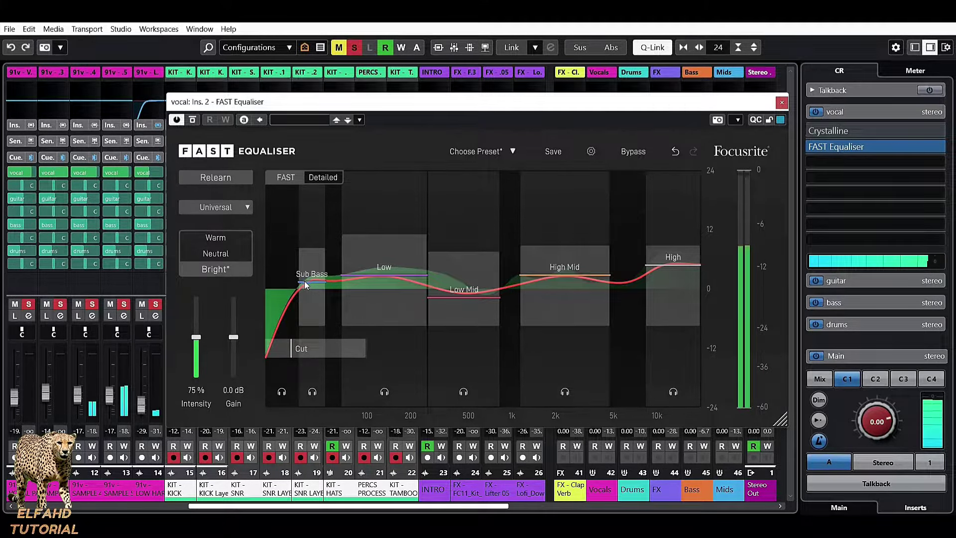
pyautogui.moveTo(683, 265); pyautogui.dragTo(682, 258)
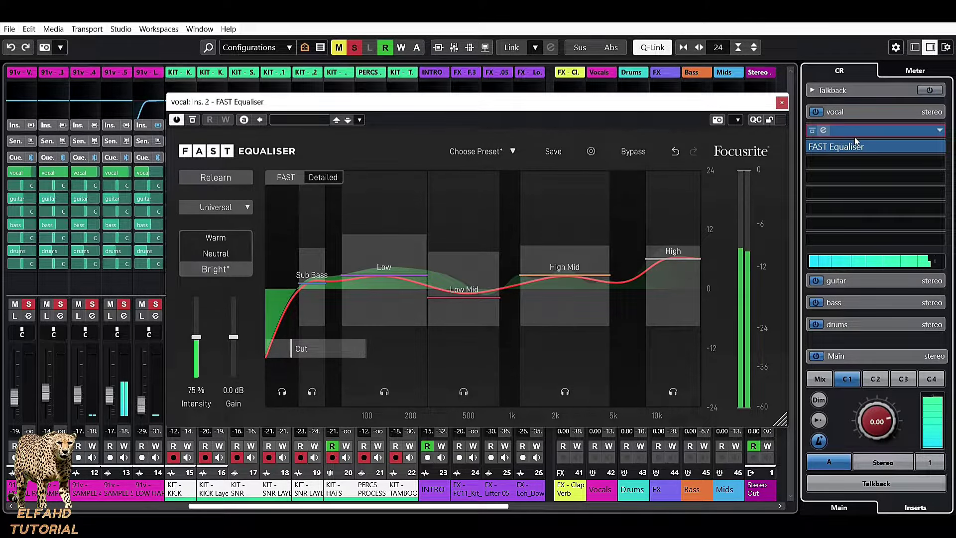
# Move Crystalline to the vocal cue's fourth insert slot, bypassed, nudge the equaliser's High band up and stop playback
pyautogui.moveTo(870, 132); pyautogui.dragTo(879, 177)
pyautogui.click(812, 178)
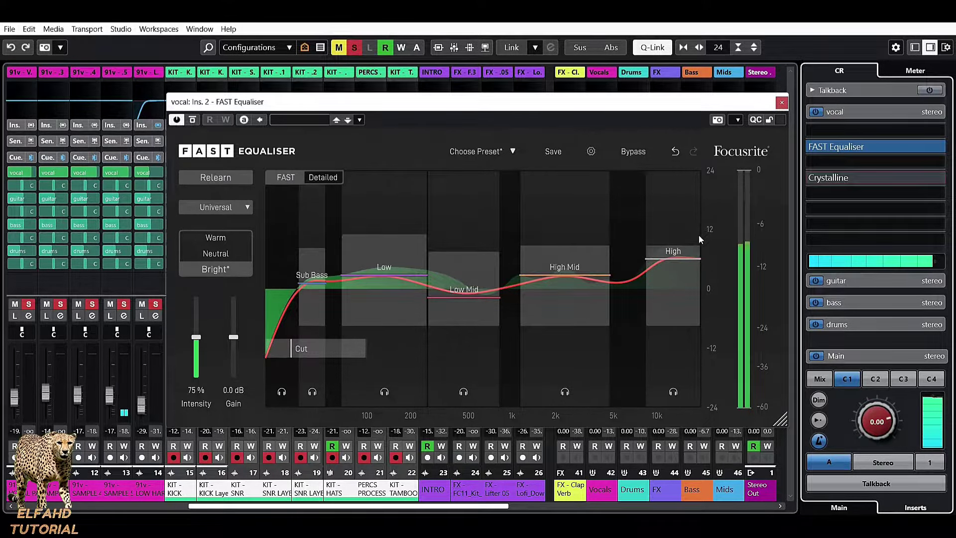
pyautogui.moveTo(679, 254); pyautogui.dragTo(679, 252)
pyautogui.press('space')
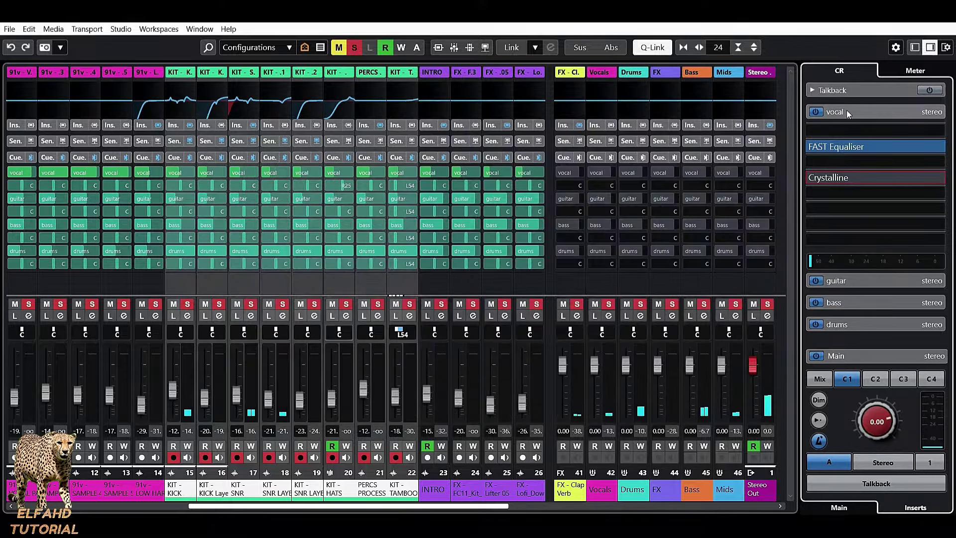
# Collapse the vocal cue's insert slots and inspect the guitar and drums cue channels' inserts, leaving them all collapsed
pyautogui.click(849, 113)
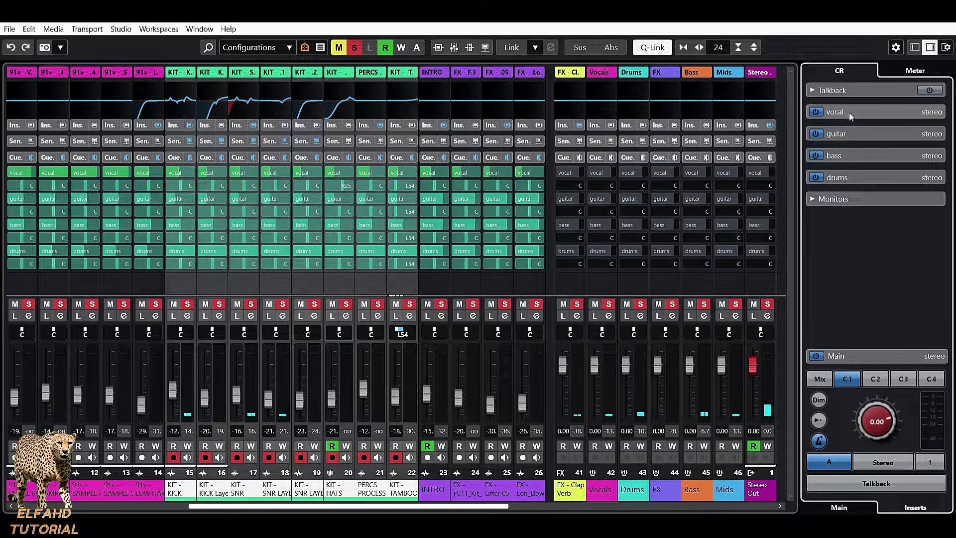
pyautogui.click(850, 134)
pyautogui.click(850, 133)
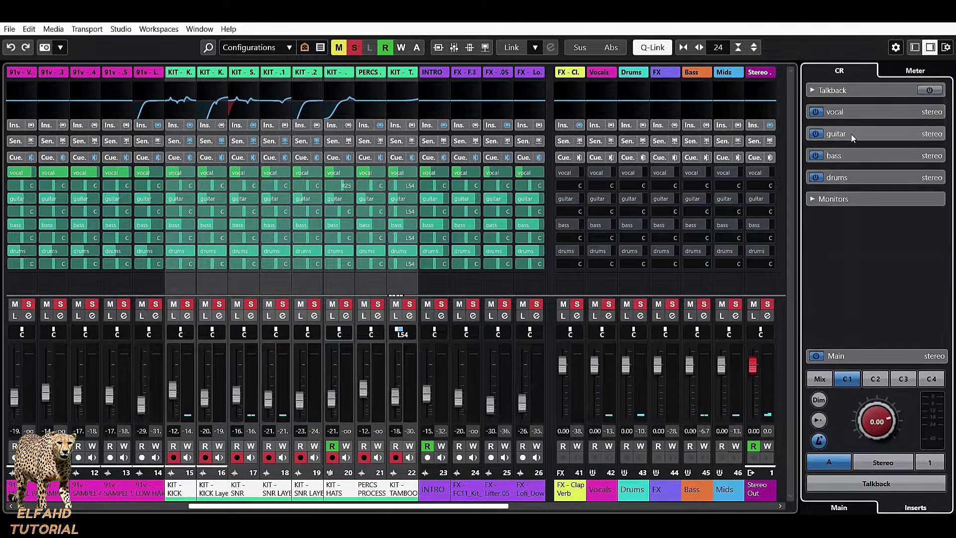
pyautogui.click(871, 178)
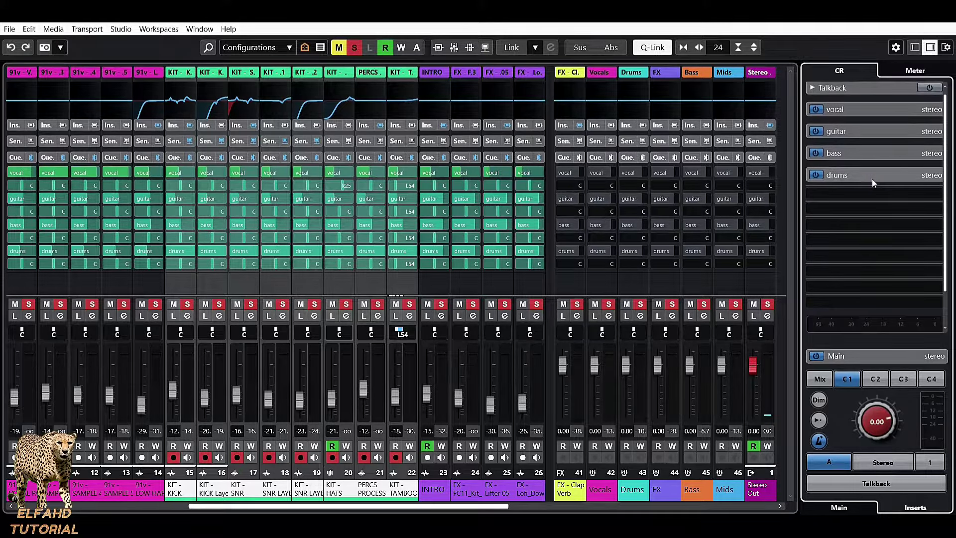
pyautogui.click(871, 178)
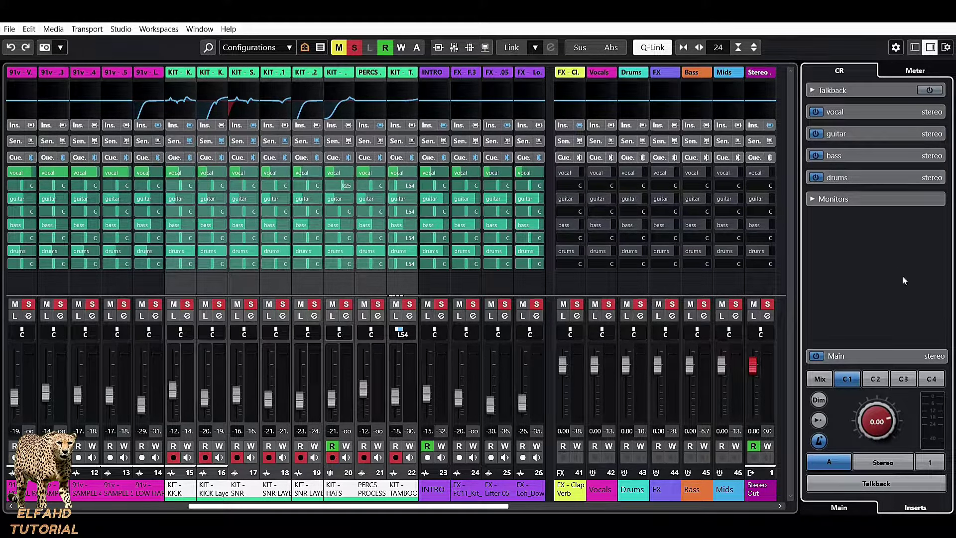
# Expand the Main channel's insert slots and set the Control Room source to Mix, switching briefly to C1 for comparison
pyautogui.click(888, 357)
pyautogui.click(821, 238)
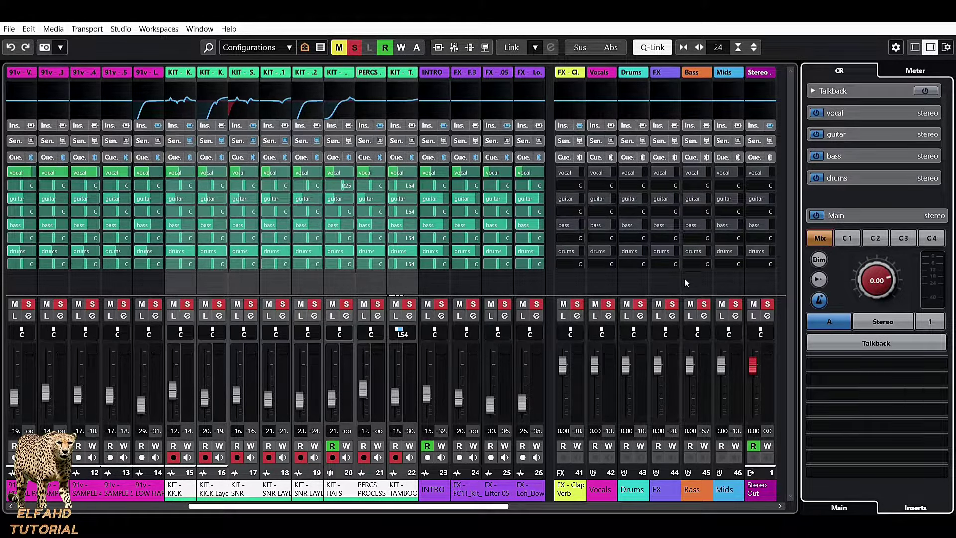
pyautogui.click(848, 239)
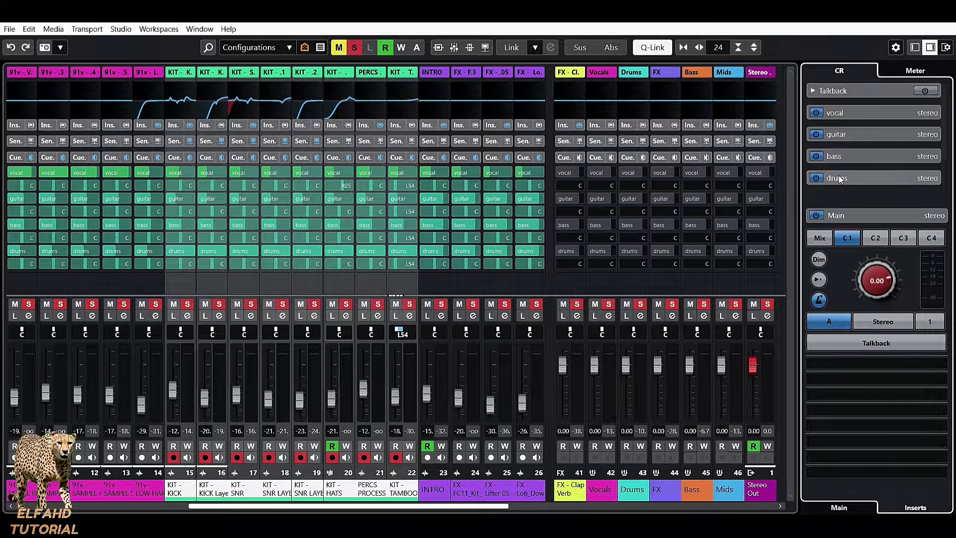
pyautogui.click(820, 238)
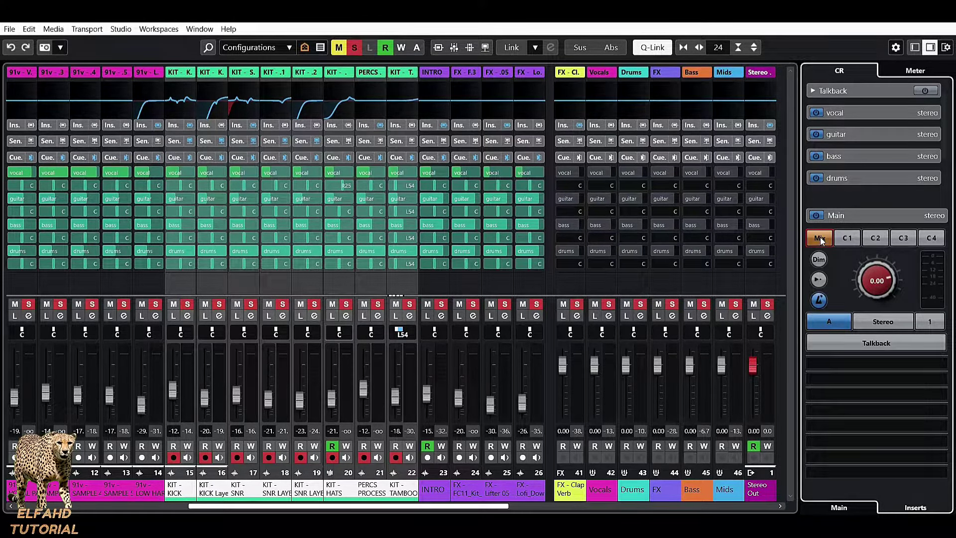
# Play the project and audition Control Room sources C1, C2, C3 and C4 in turn, returning to Mix
pyautogui.press('space')
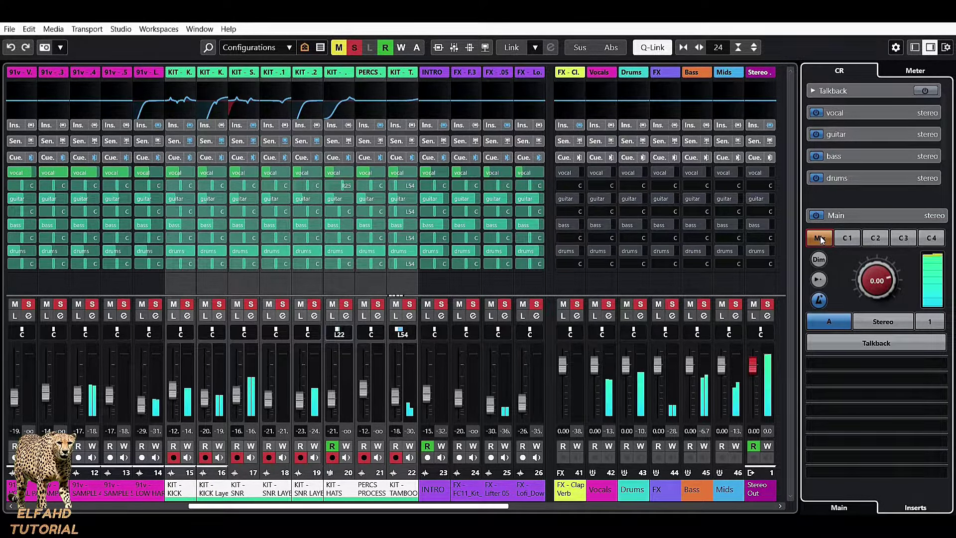
pyautogui.click(849, 238)
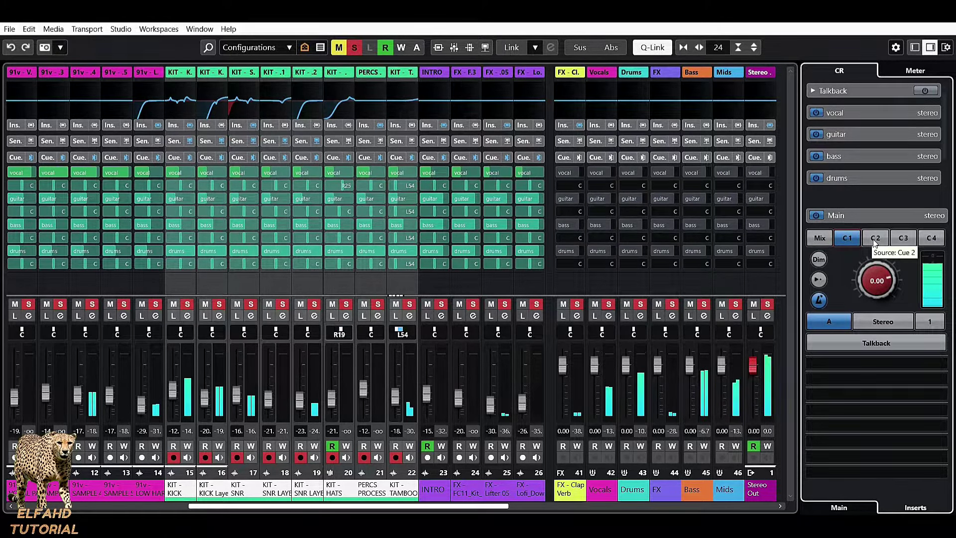
pyautogui.click(875, 238)
pyautogui.click(902, 239)
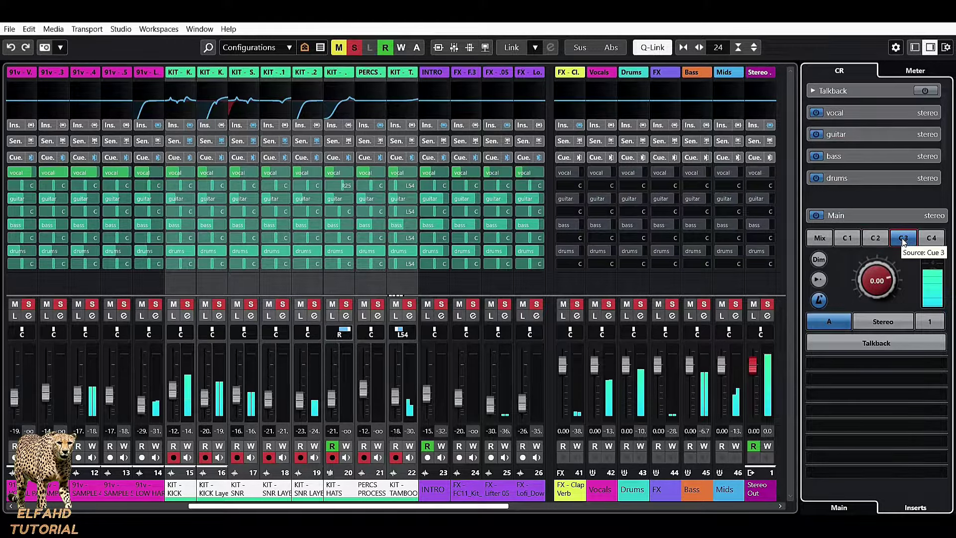
pyautogui.click(933, 239)
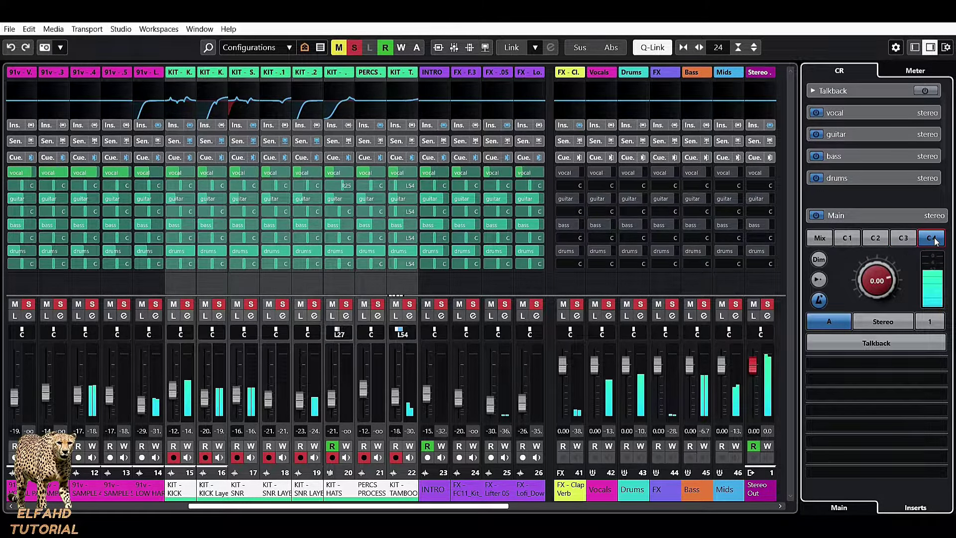
pyautogui.click(821, 241)
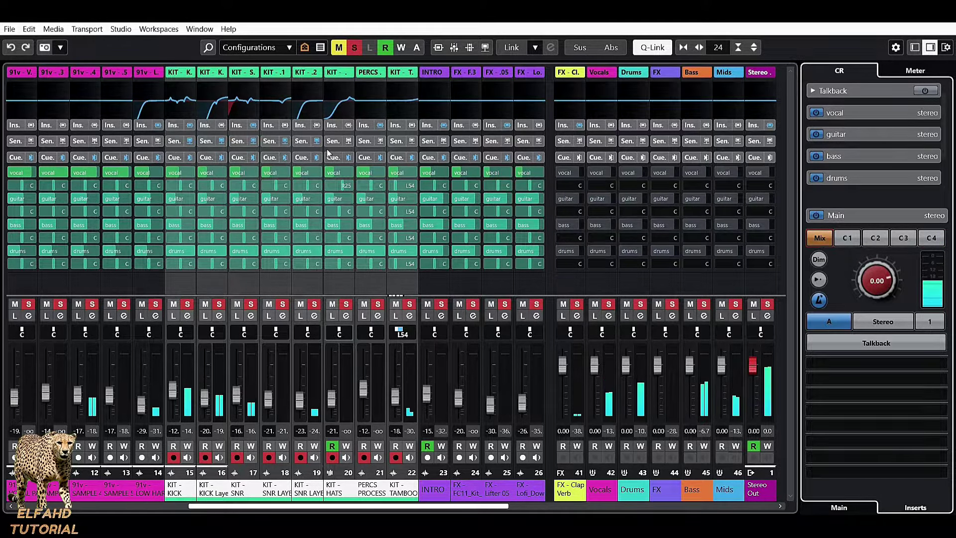
# Open the Key Commands dialog and search for "sourc" to find the Control Room source command
pyautogui.click(30, 31)
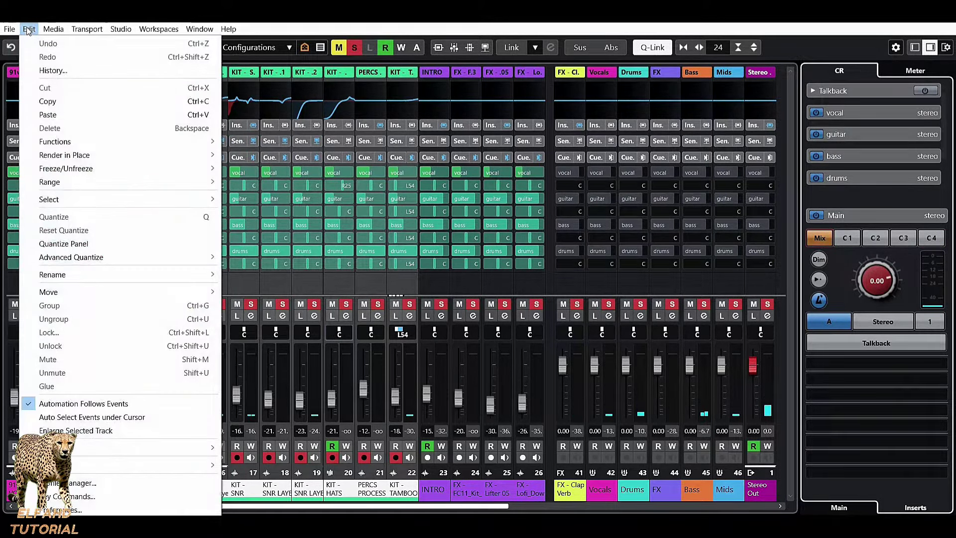
pyautogui.click(70, 496)
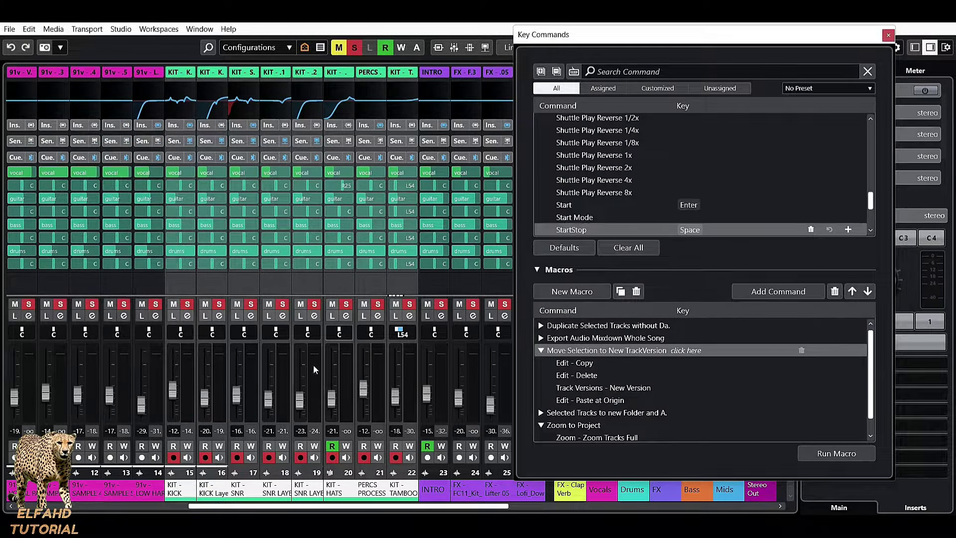
pyautogui.click(634, 70)
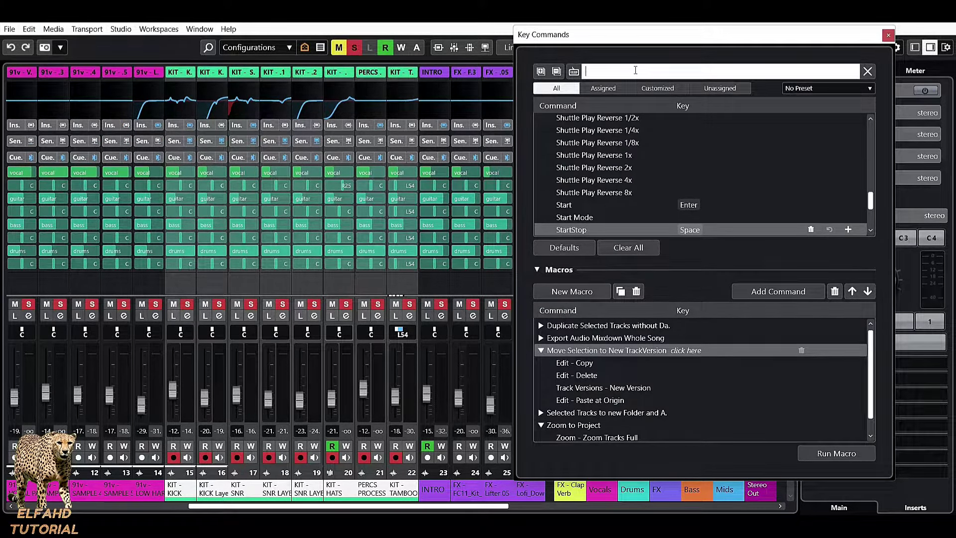
pyautogui.write('sourc')
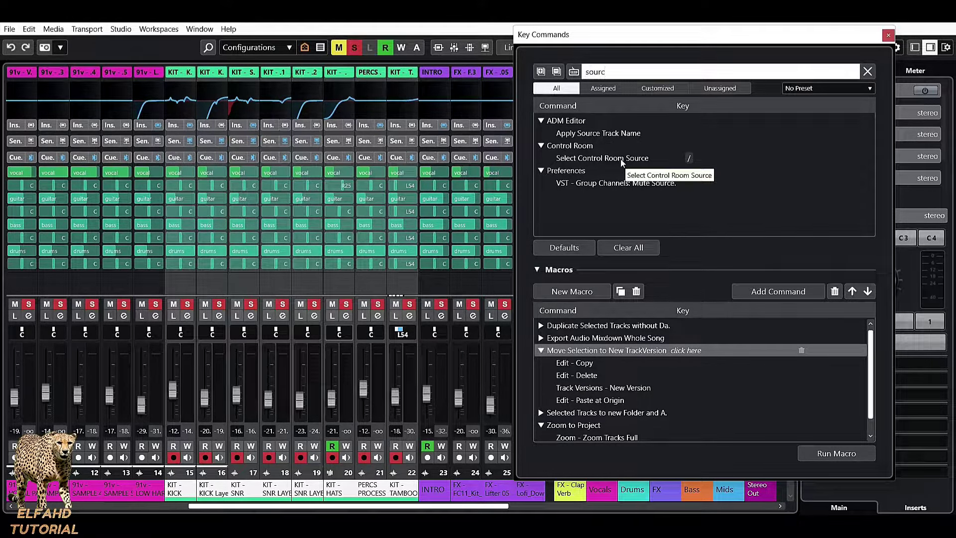
# Inspect the key assignment of the Select Control Room Source command, leave it as it is, and close the Key Commands dialog
pyautogui.click(620, 158)
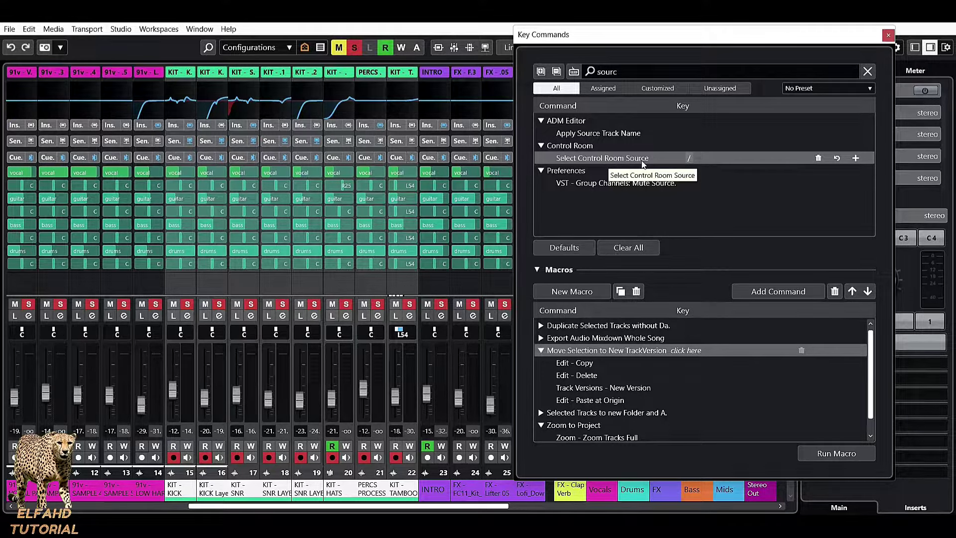
pyautogui.doubleClick(690, 158)
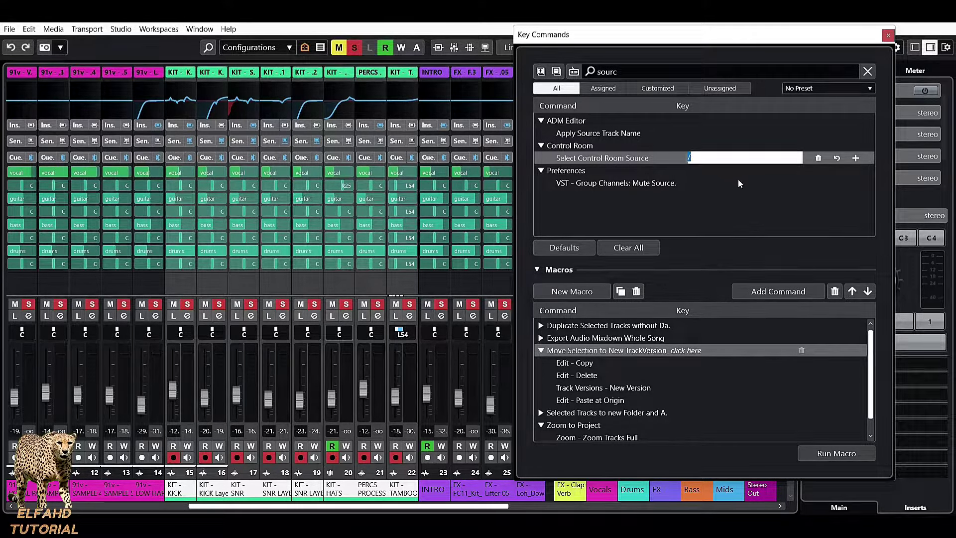
pyautogui.press("'")
pyautogui.doubleClick(716, 158)
pyautogui.press('Escape')
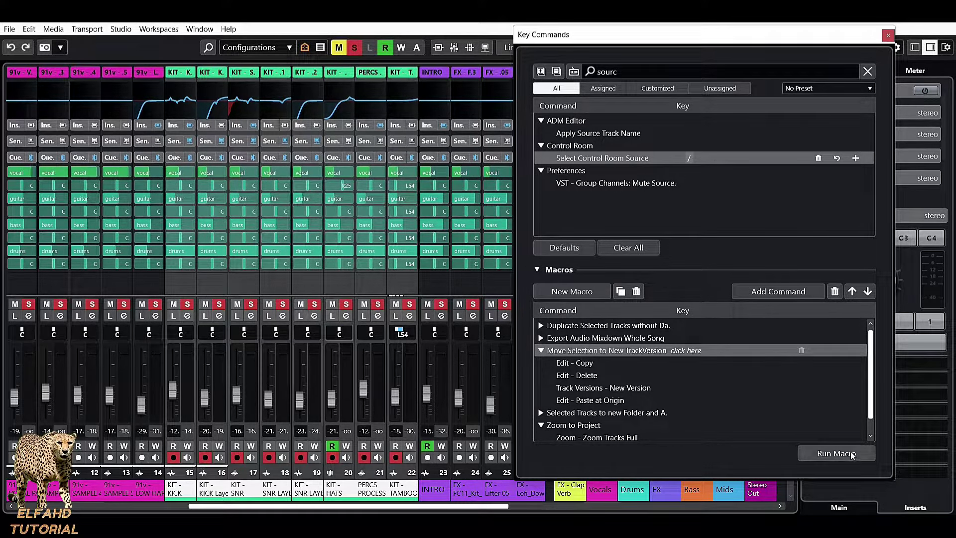
pyautogui.click(887, 35)
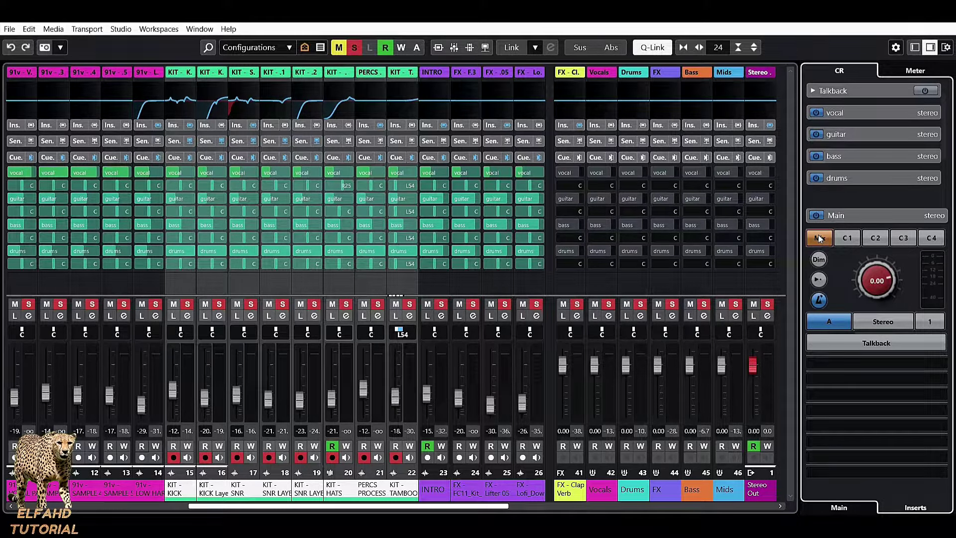
# Play the project and cycle repeatedly through the Control Room sources with the key command, ending on Mix and stopping playback
pyautogui.press('space')
pyautogui.press('/')
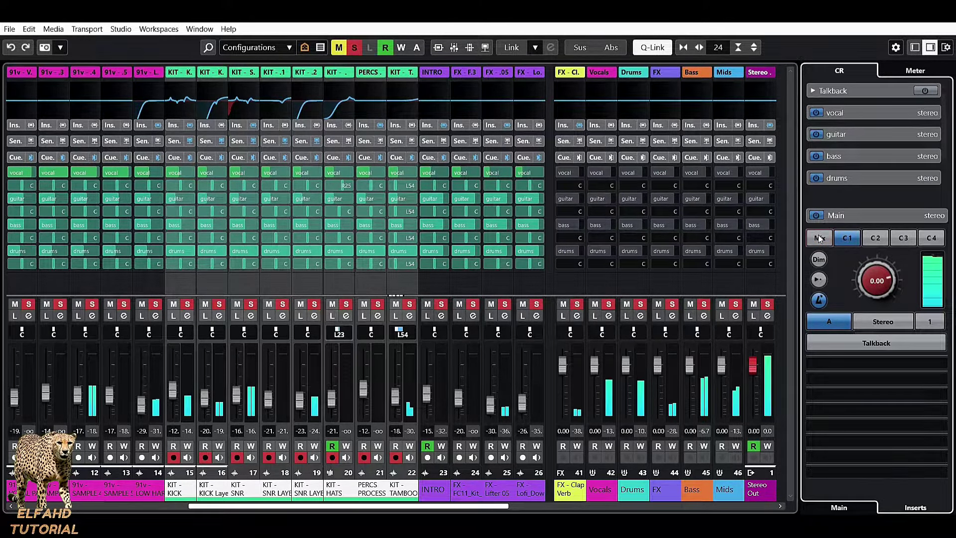
pyautogui.press('/')
pyautogui.press('/')
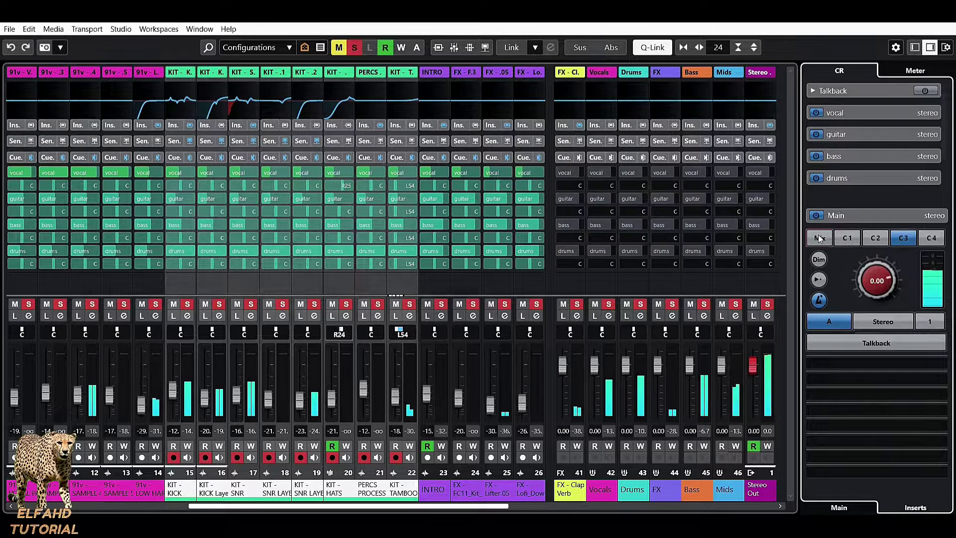
pyautogui.press('/')
pyautogui.press('/')
pyautogui.press('/')
pyautogui.press('/')
pyautogui.press('/')
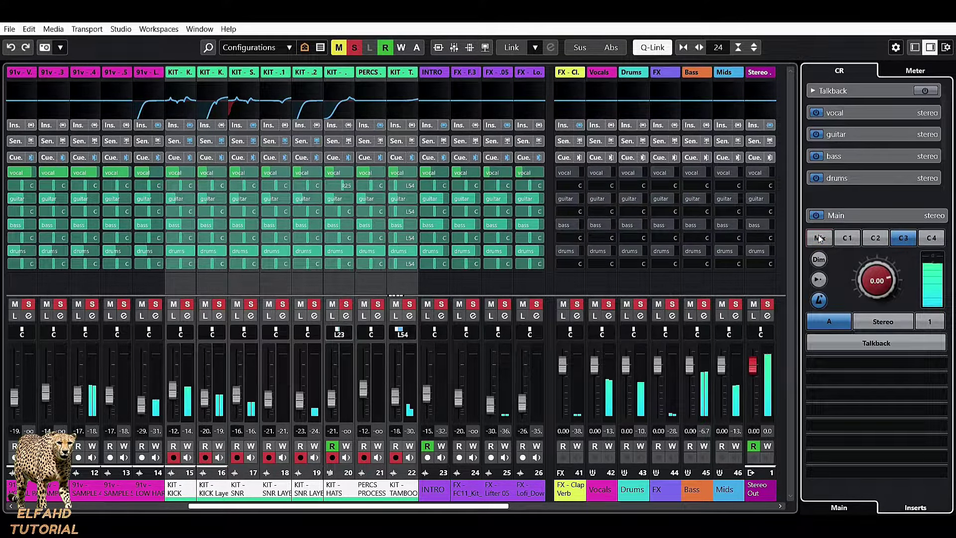
pyautogui.press('/')
pyautogui.press('/')
pyautogui.press('/')
pyautogui.press('/')
pyautogui.press('/')
pyautogui.press('/')
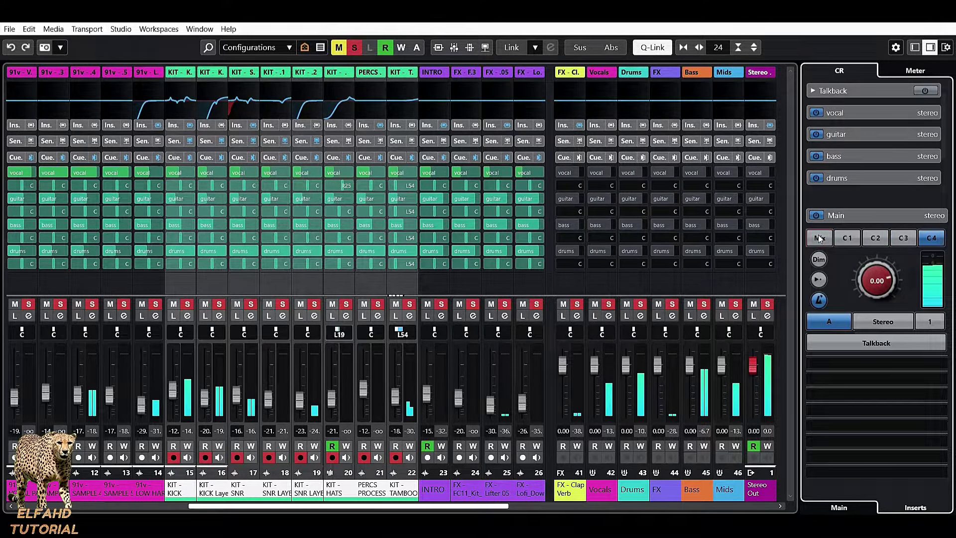
pyautogui.press('/')
pyautogui.press('/')
pyautogui.press('/')
pyautogui.press('/')
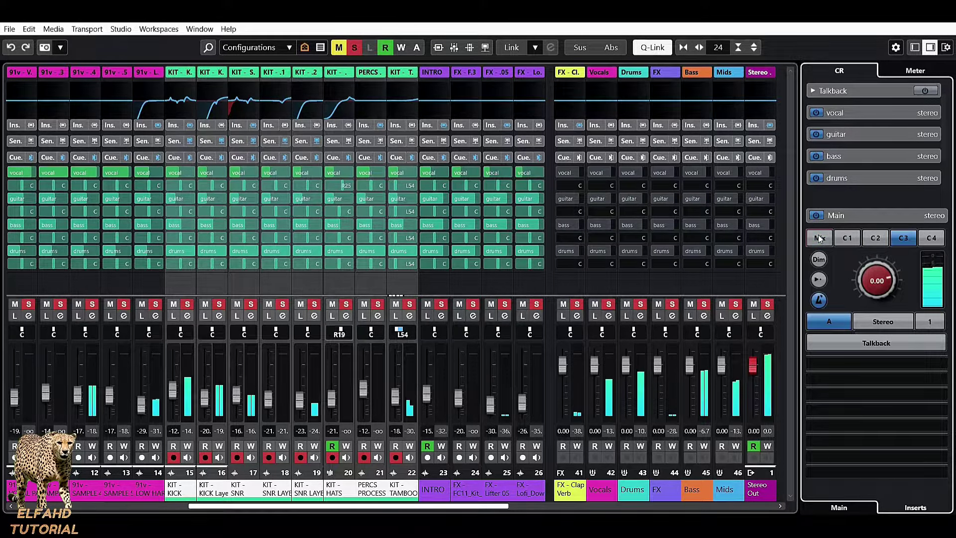
pyautogui.press('/')
pyautogui.press('/')
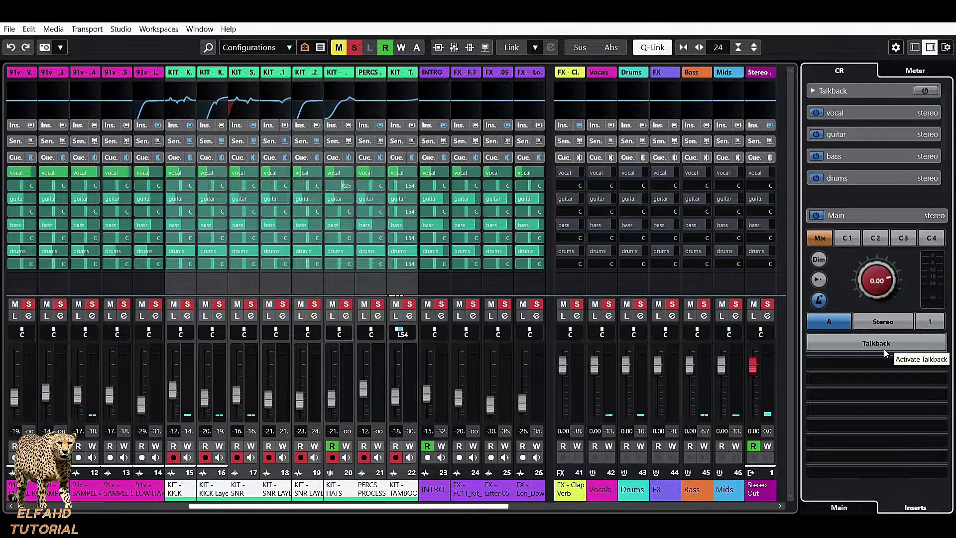
# Collapse the Main channel's insert slots and inspect the Monitors section's inserts, leaving that section collapsed
pyautogui.click(864, 215)
pyautogui.click(859, 201)
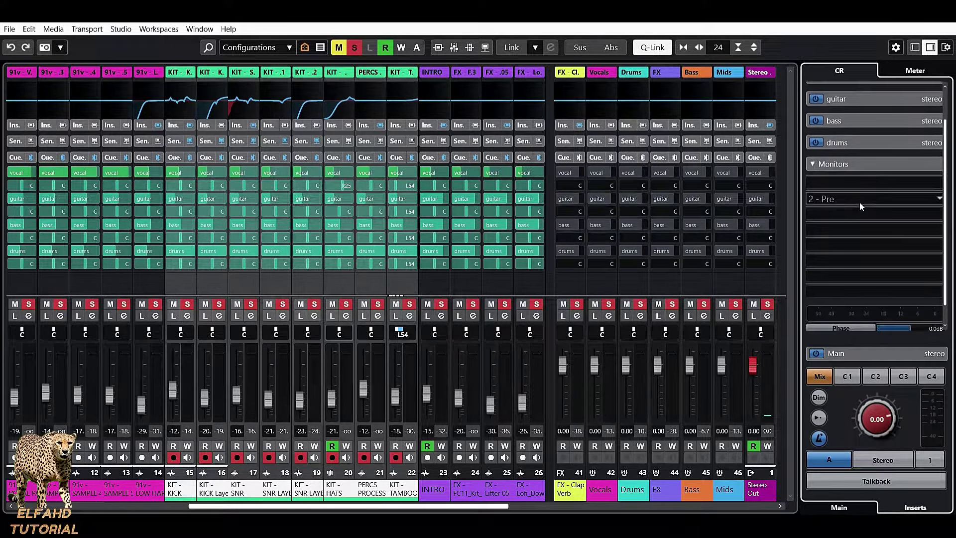
pyautogui.click(870, 168)
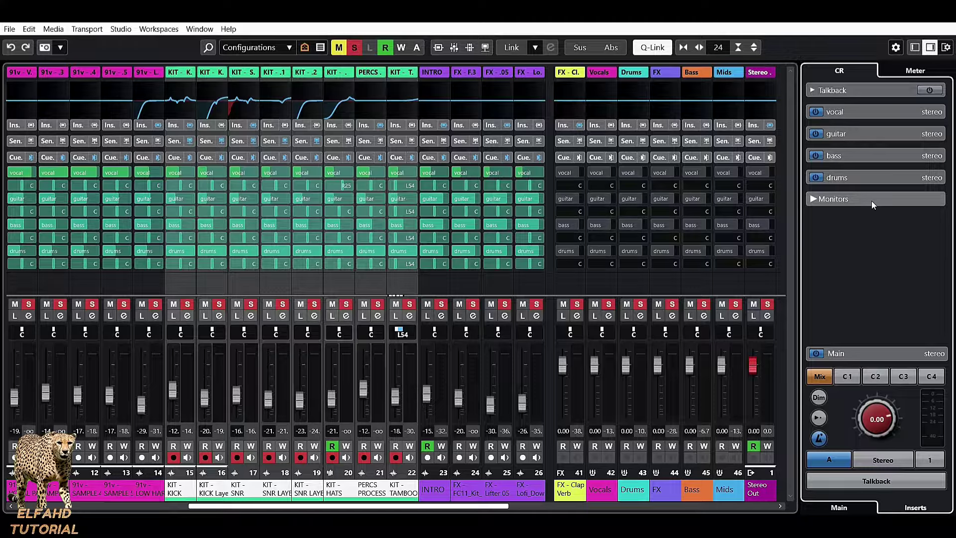
# Return to the Project window and review the Control Room channels and addable channel types in Audio Connections, adding nothing and closing it
pyautogui.press('F3')
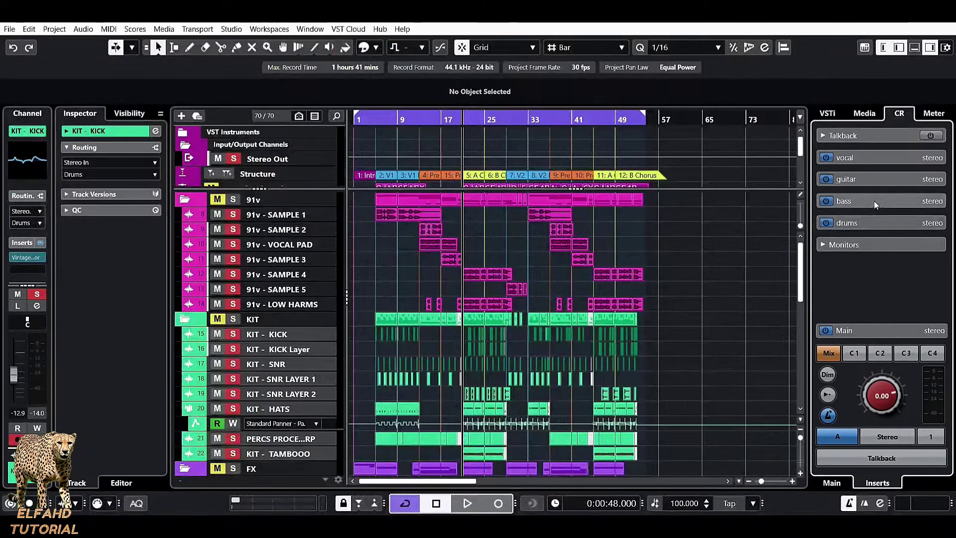
pyautogui.press('F4')
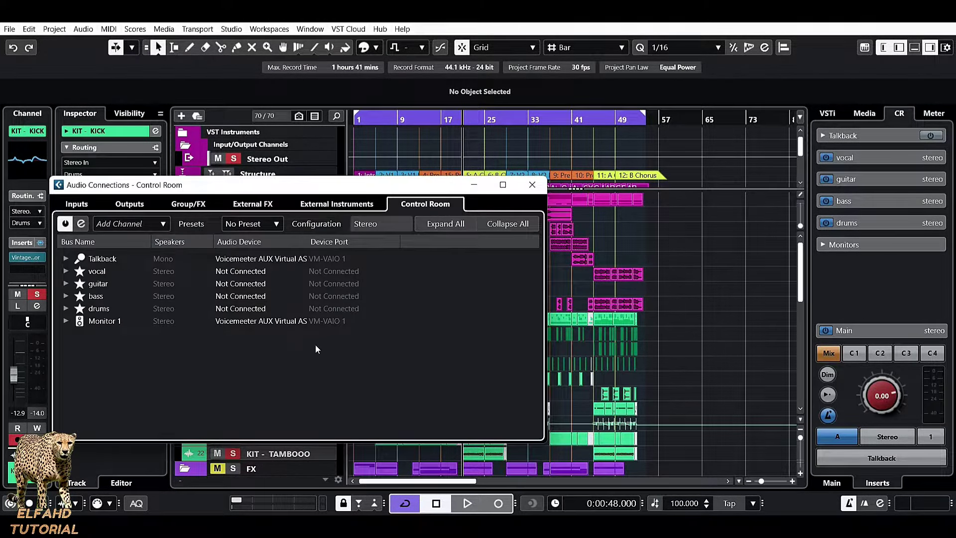
pyautogui.click(131, 223)
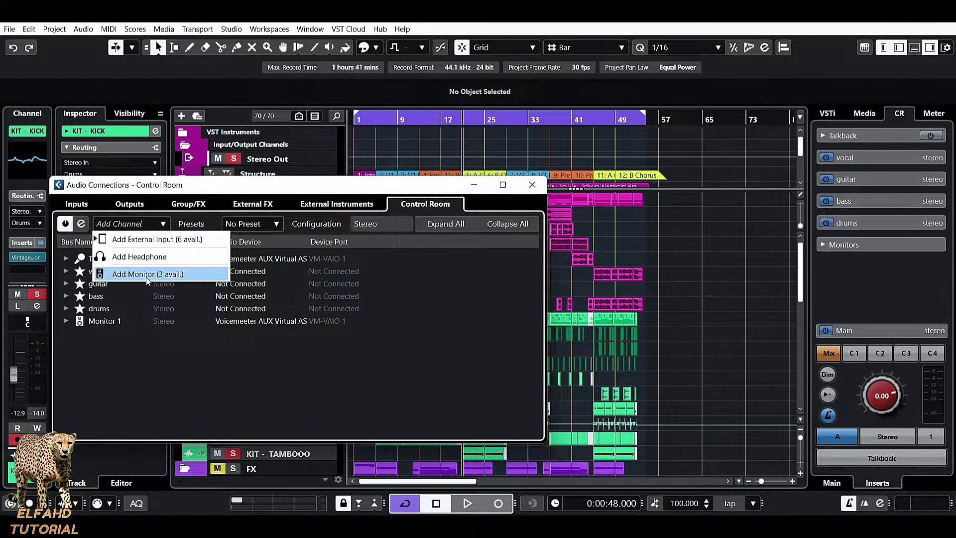
pyautogui.click(127, 348)
pyautogui.click(109, 321)
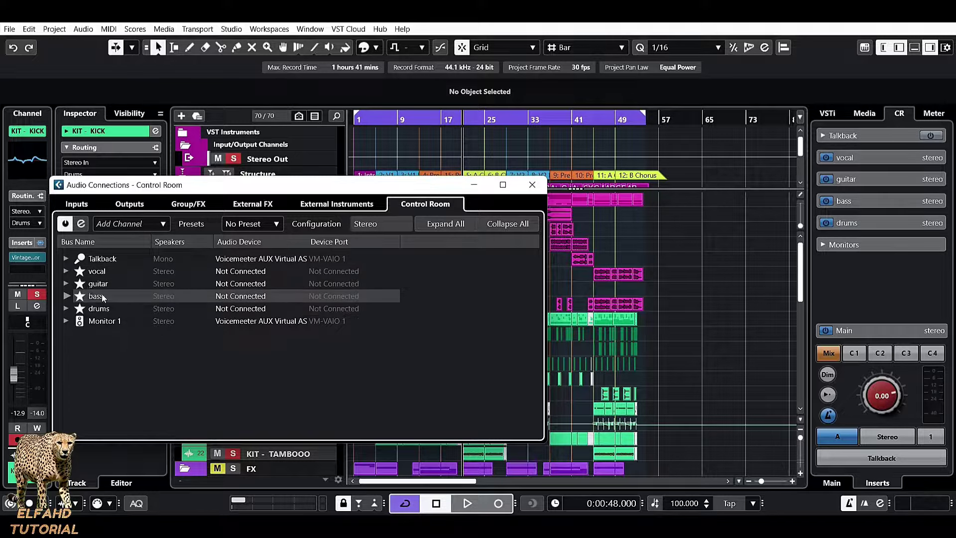
pyautogui.click(67, 258)
pyautogui.click(67, 257)
pyautogui.click(111, 228)
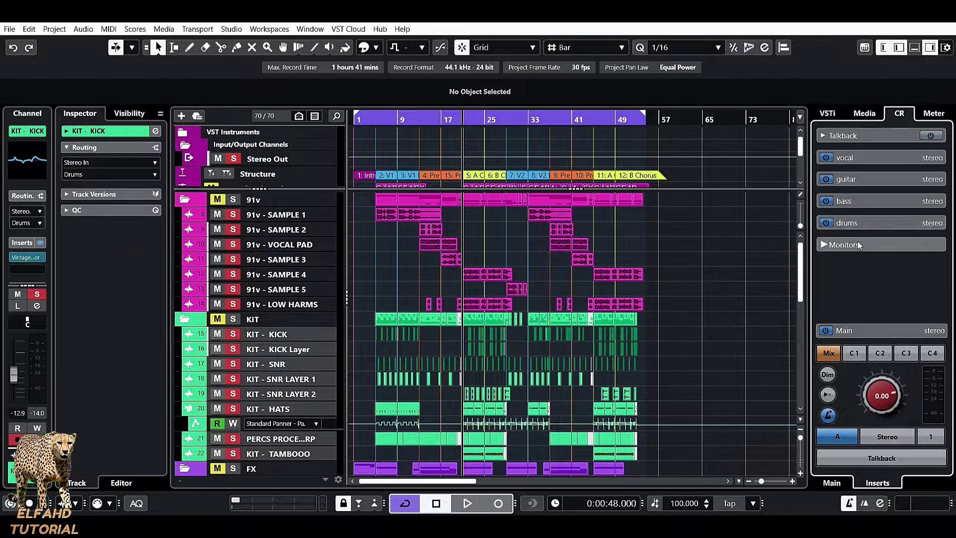
# Expand the Control Room's Monitors section and load Focurite's FAST Equaliser into its first insert slot
pyautogui.click(856, 240)
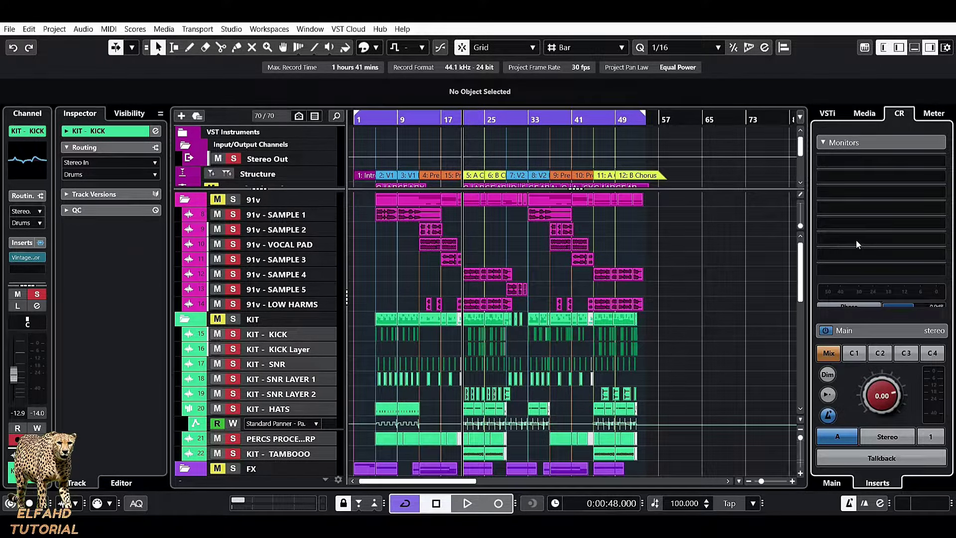
pyautogui.click(873, 161)
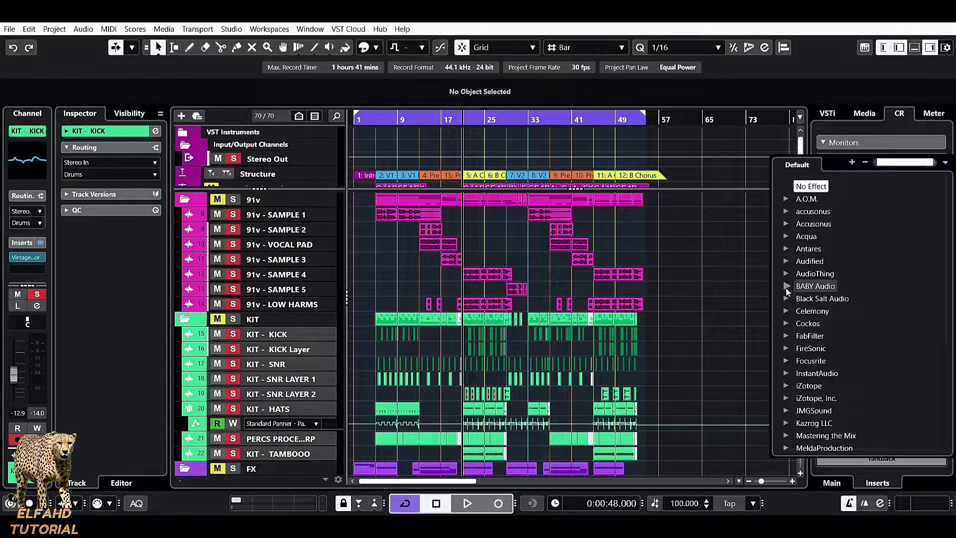
pyautogui.click(785, 361)
pyautogui.click(799, 386)
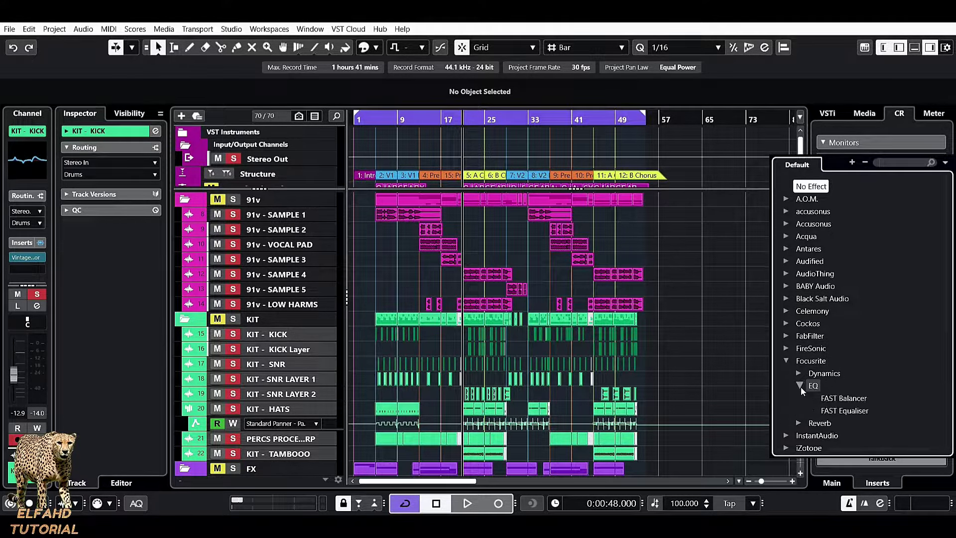
pyautogui.click(852, 411)
# Play the project, let FAST Equaliser learn the signal, and choose the Bright profile
pyautogui.press('space')
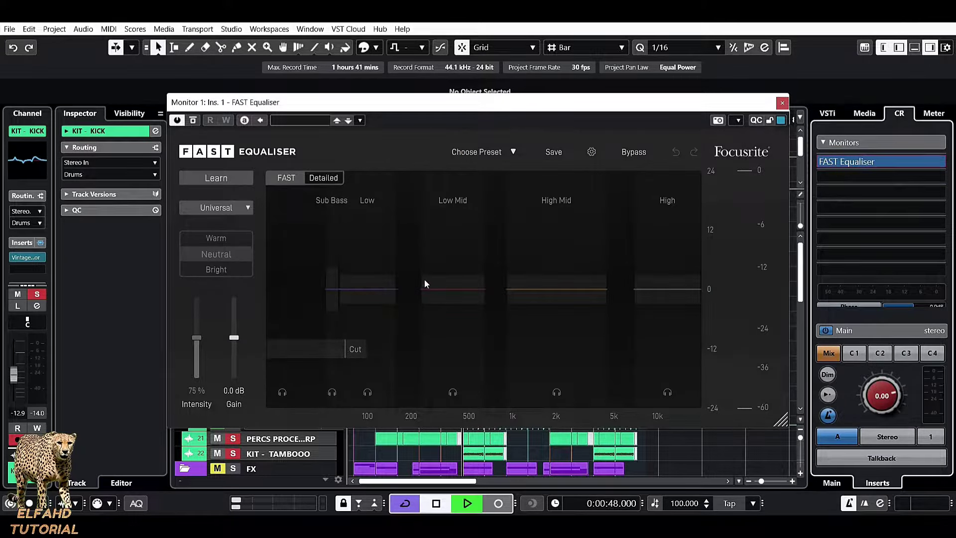
pyautogui.click(222, 177)
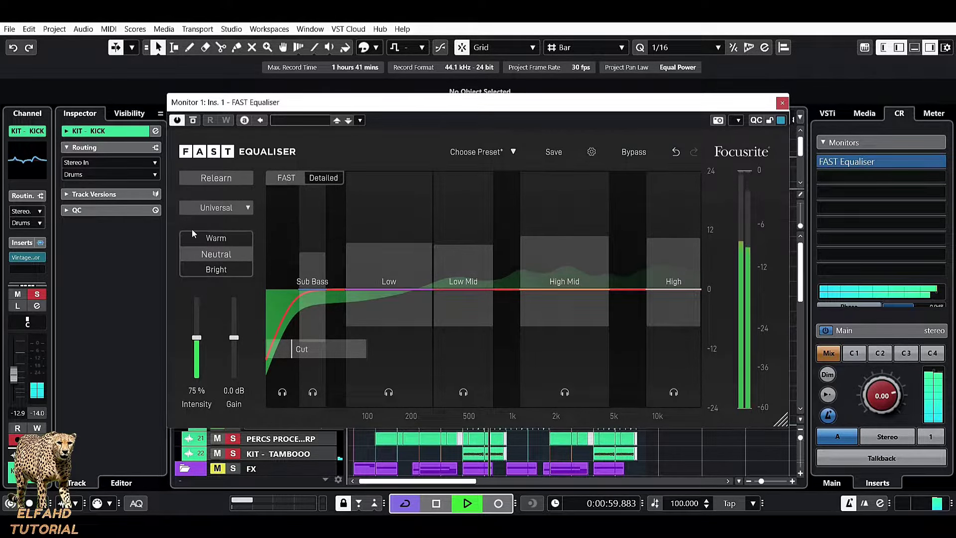
pyautogui.click(212, 269)
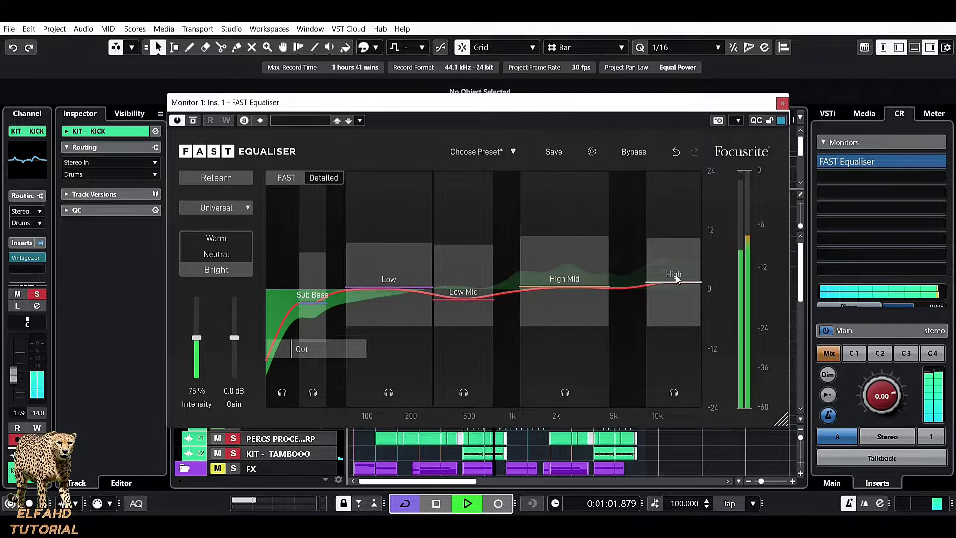
# Raise the equaliser's Low band to about 3 dB, Sub Bass 1 dB, High Mid 4 dB and High 7 dB, and close the plug-in
pyautogui.moveTo(672, 281); pyautogui.dragTo(671, 258)
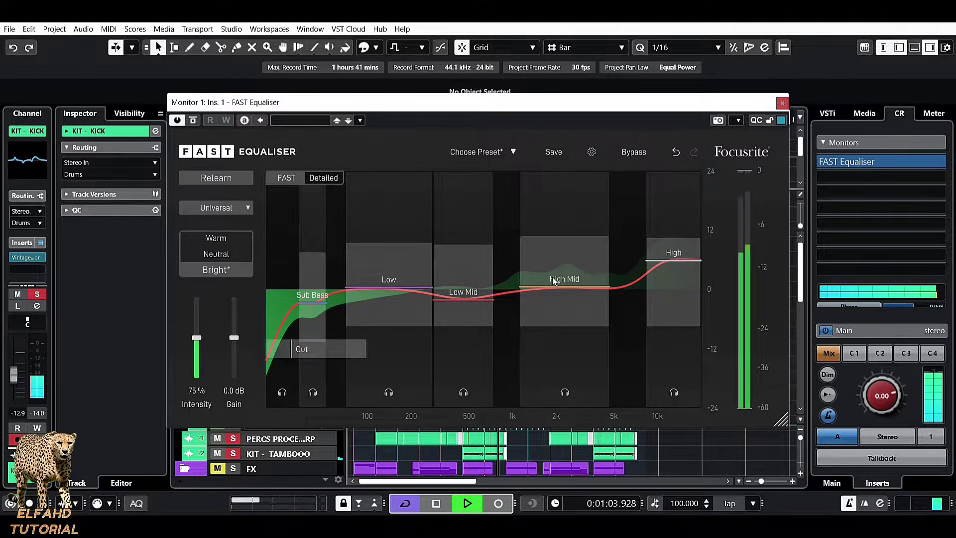
pyautogui.moveTo(393, 282); pyautogui.dragTo(393, 270)
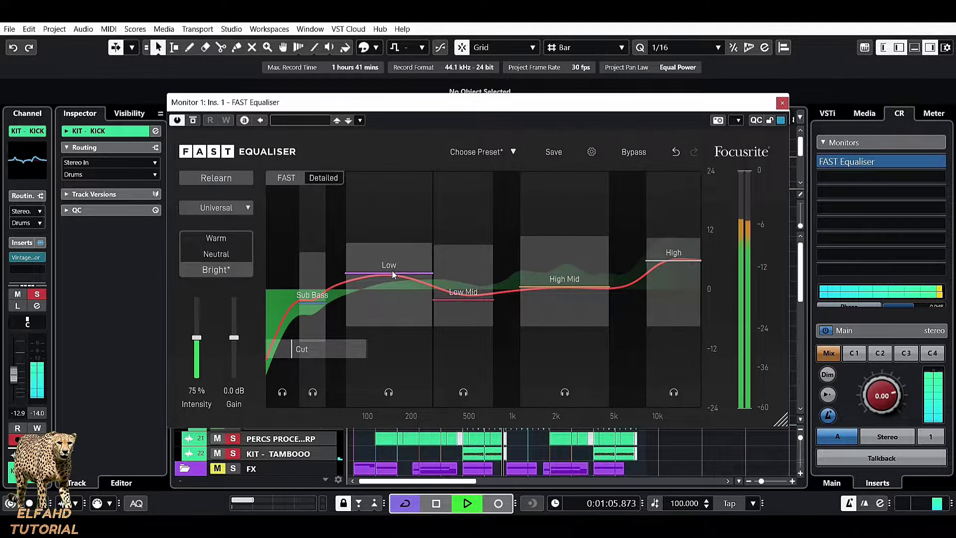
pyautogui.moveTo(308, 300); pyautogui.dragTo(309, 283)
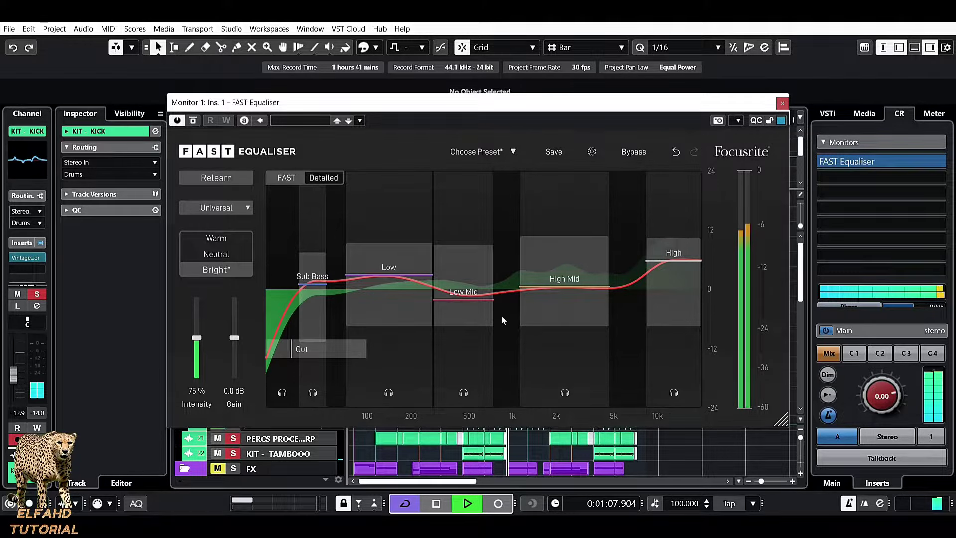
pyautogui.moveTo(559, 288); pyautogui.dragTo(558, 270)
pyautogui.moveTo(676, 256); pyautogui.dragTo(674, 248)
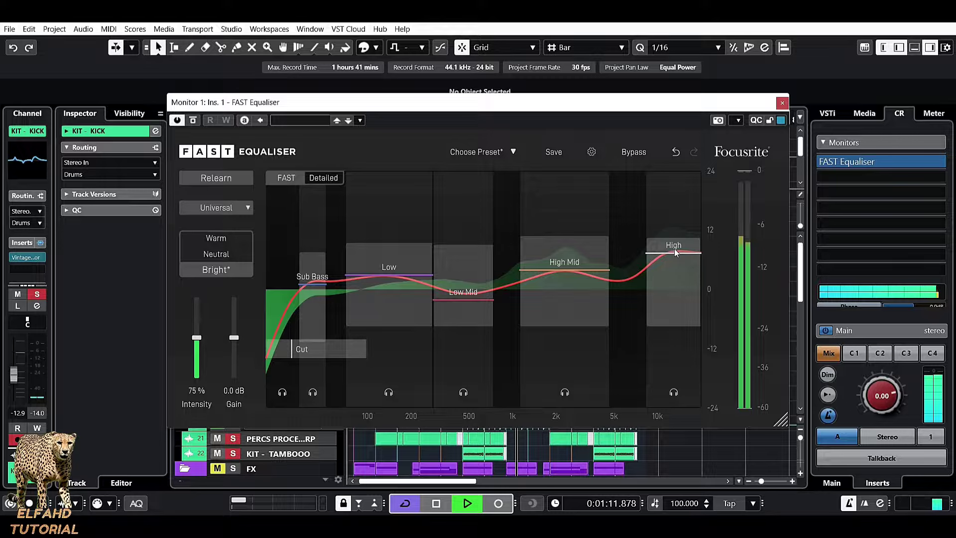
pyautogui.click(782, 103)
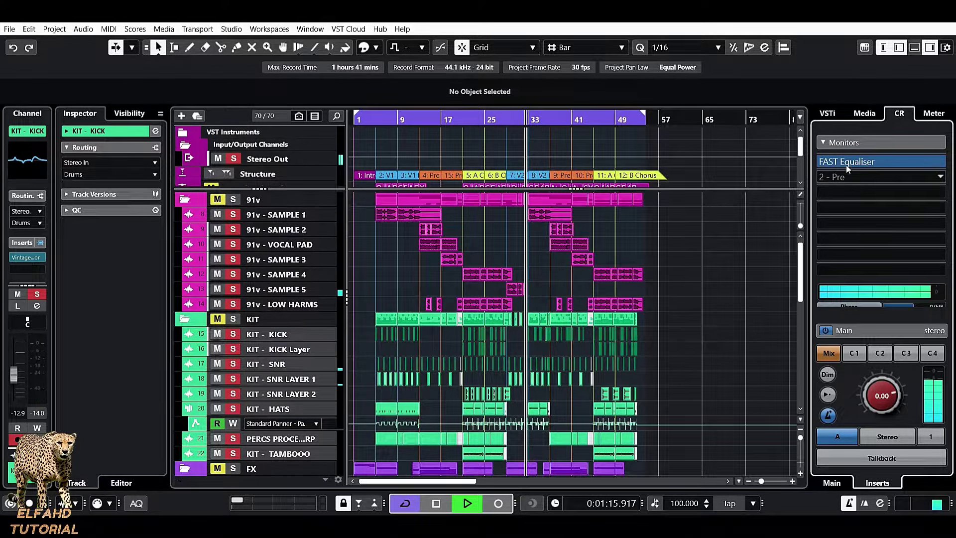
# Compare the monitor sound with FAST Equaliser off and on, leaving it on, and stop playback
pyautogui.click(824, 162)
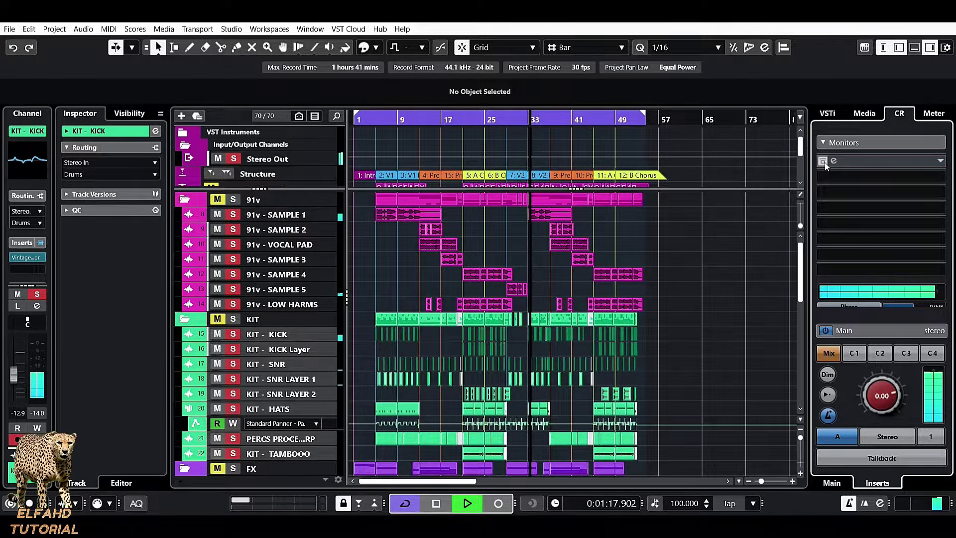
pyautogui.click(824, 163)
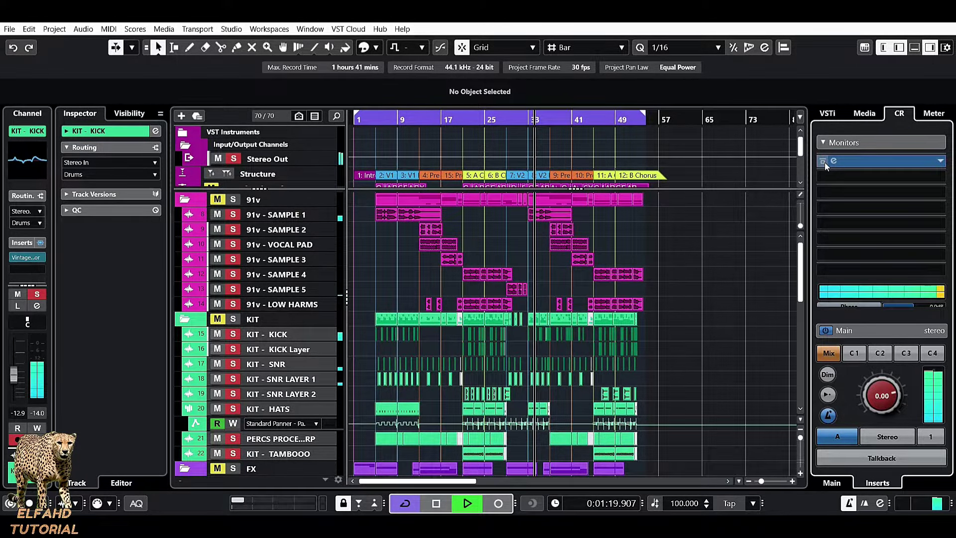
pyautogui.press('space')
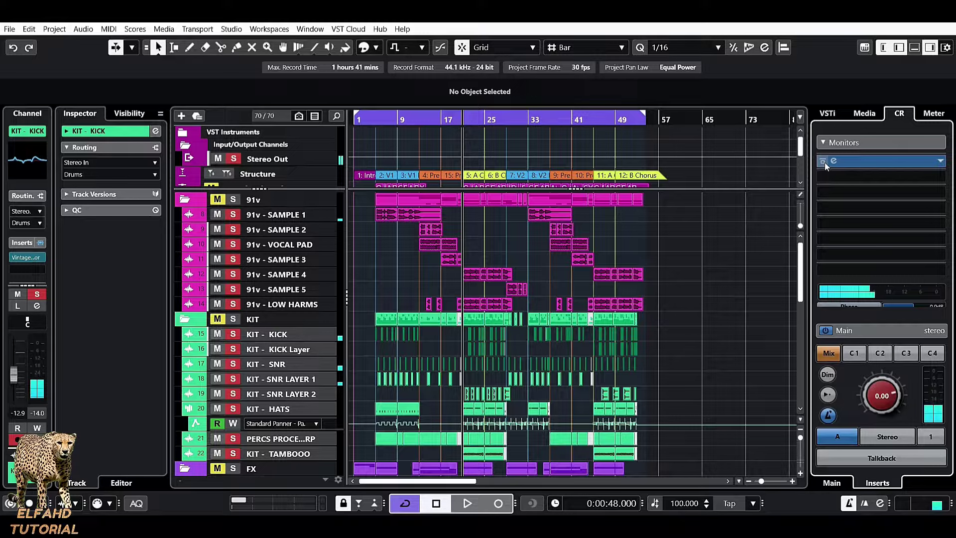
# Load Focusrite's FAST Compressor into the second Monitors insert slot
pyautogui.click(844, 175)
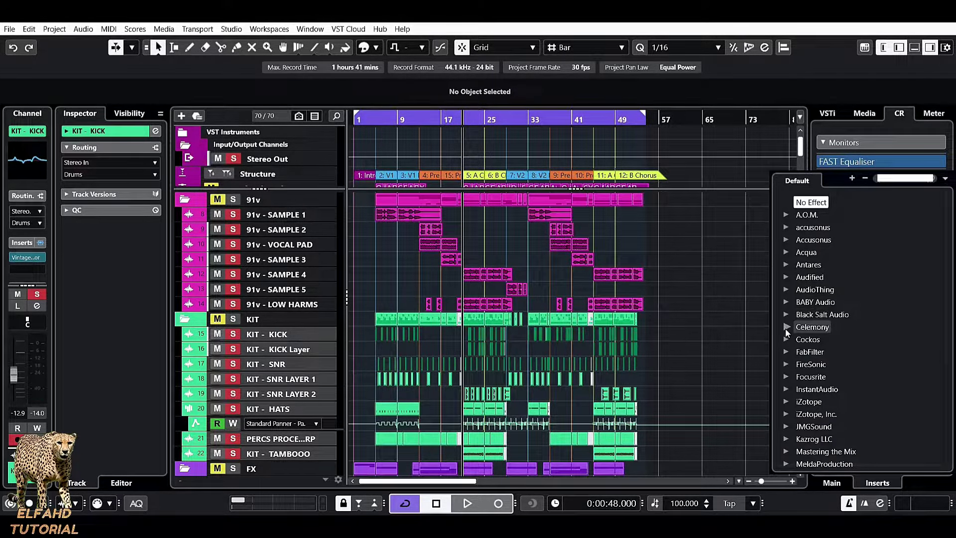
pyautogui.click(784, 377)
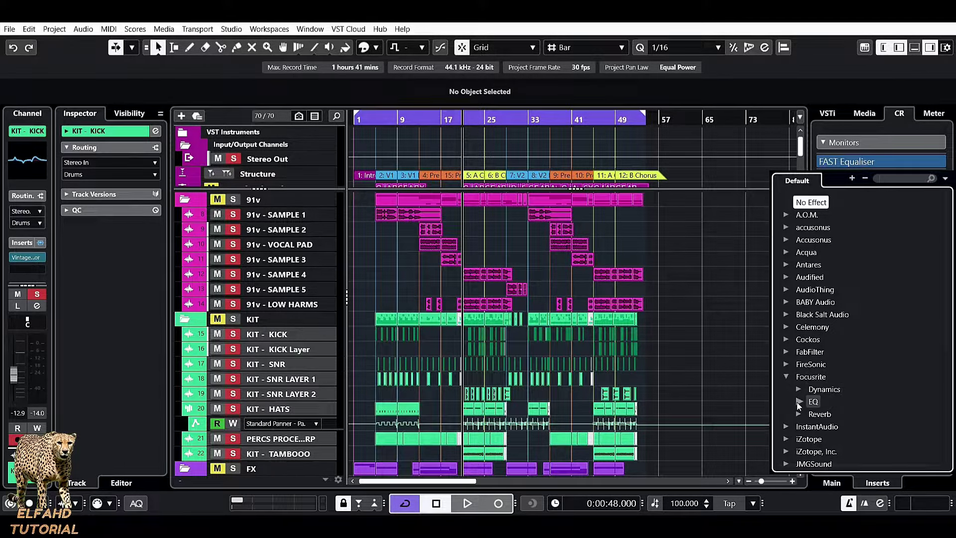
pyautogui.click(799, 389)
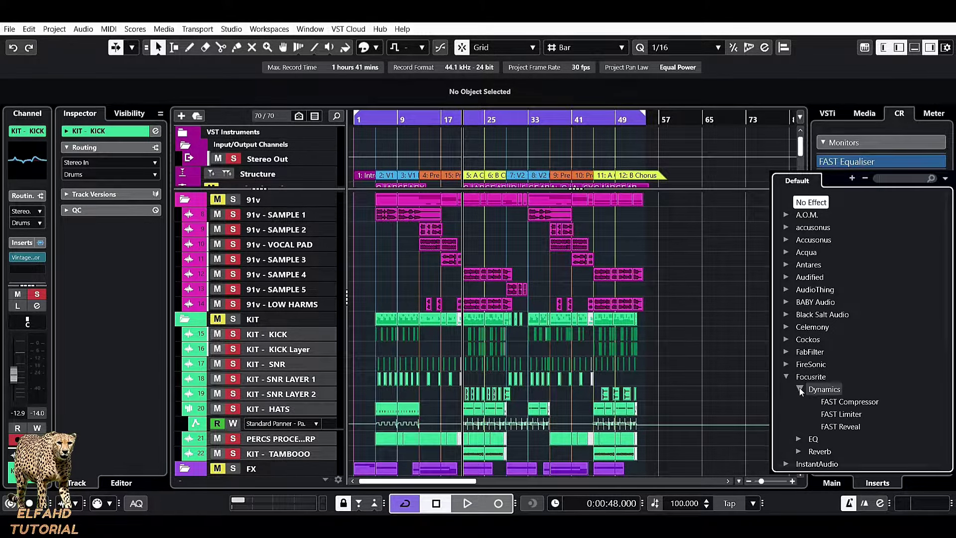
pyautogui.click(850, 402)
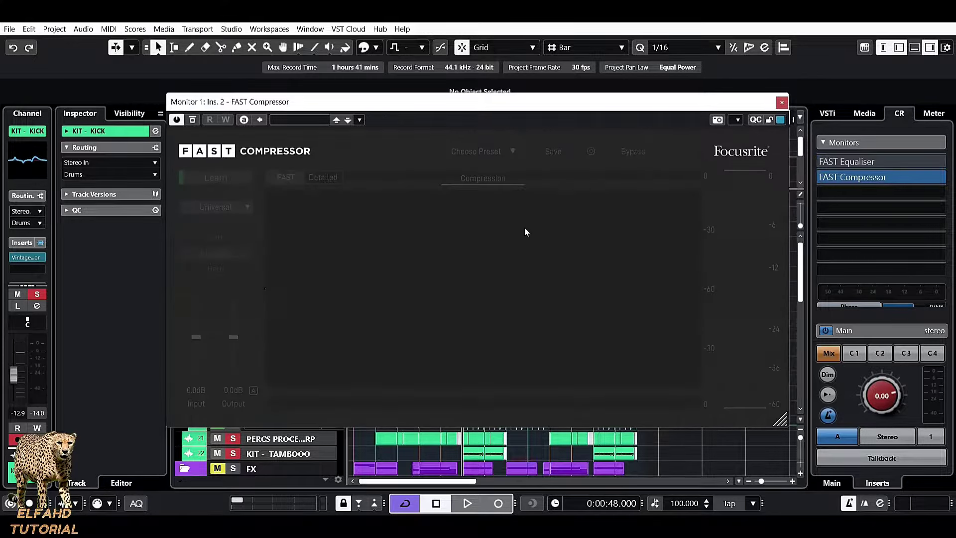
# Play the project so FAST Compressor learns the signal, audition Soft, choose Hard, stop playback and close the plug-in
pyautogui.press('space')
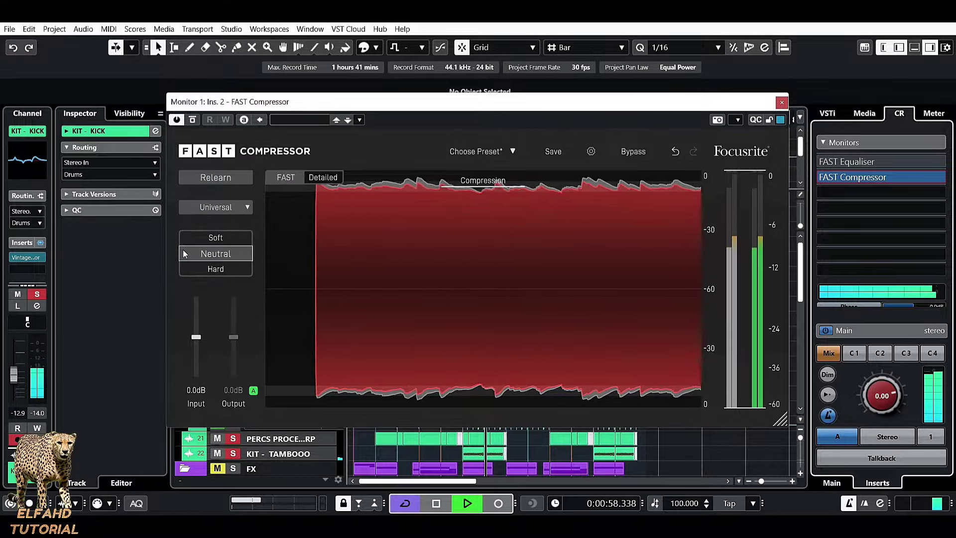
pyautogui.click(214, 237)
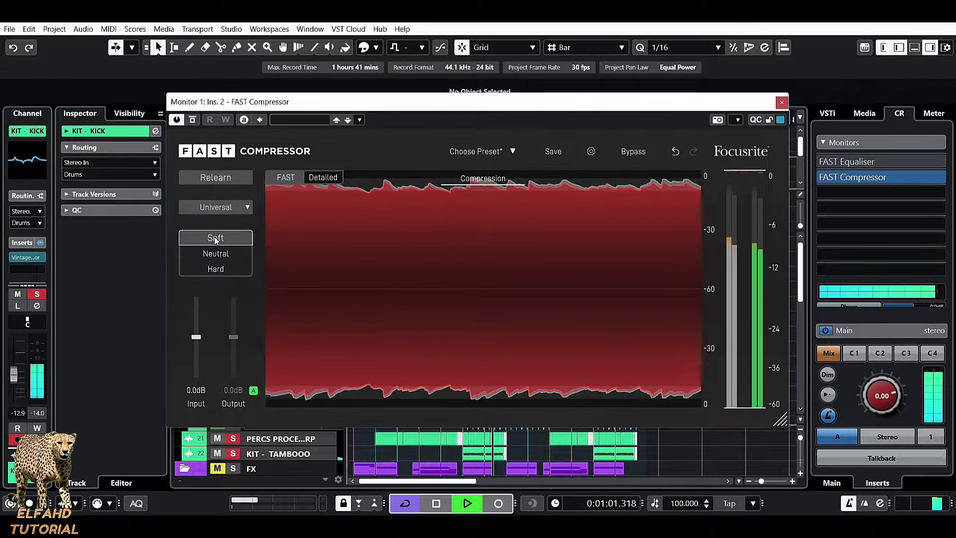
pyautogui.click(218, 270)
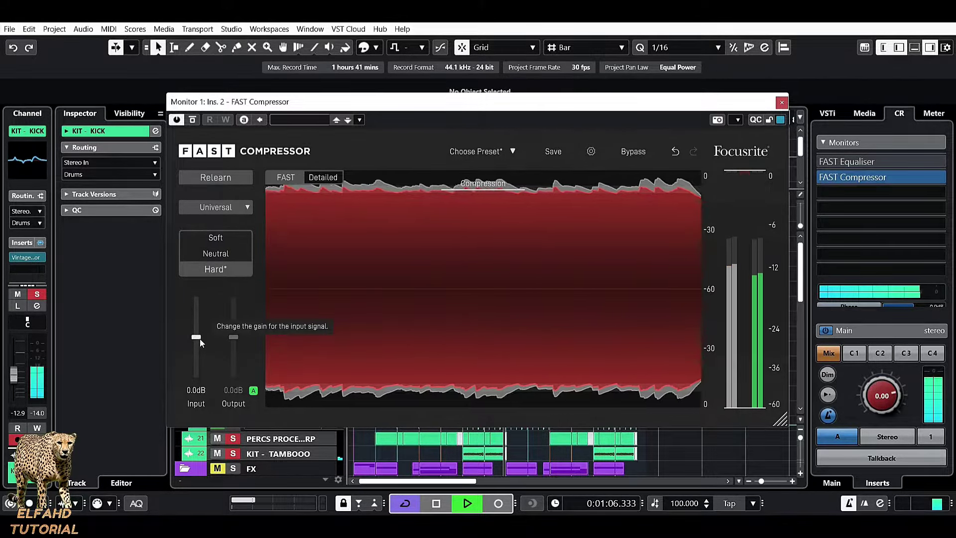
pyautogui.press('space')
pyautogui.click(782, 102)
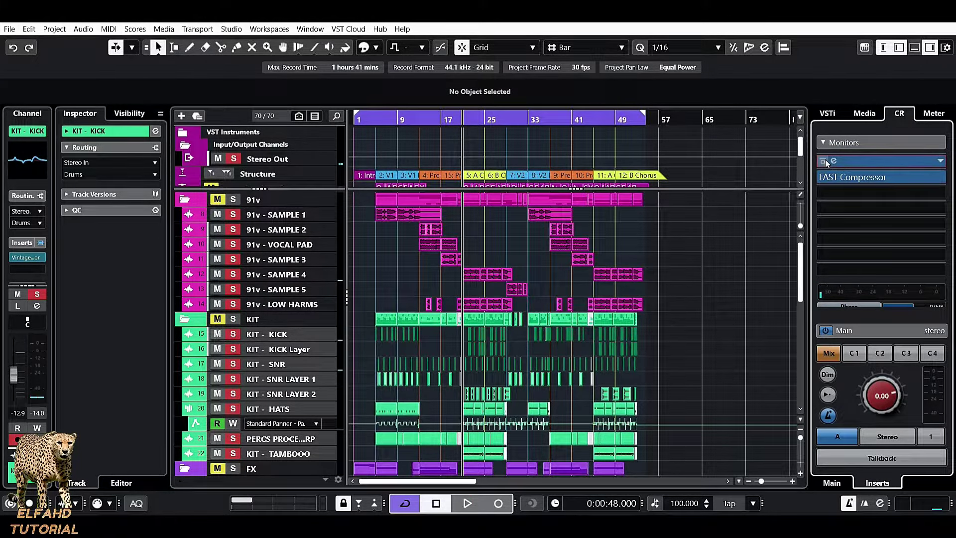
# During playback, move FAST Equaliser to the insert slot below FAST Compressor and switch both Monitors inserts on
pyautogui.press('space')
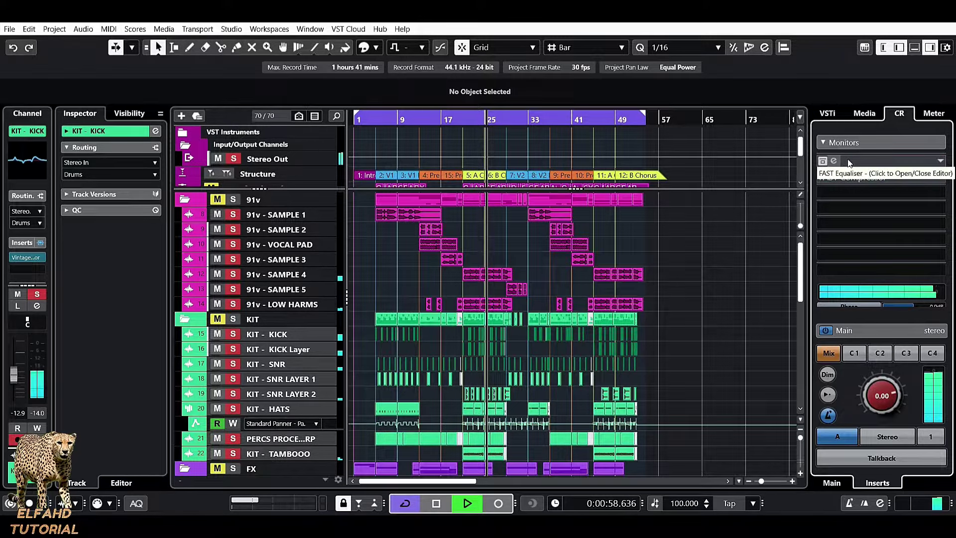
pyautogui.moveTo(847, 160); pyautogui.dragTo(852, 187)
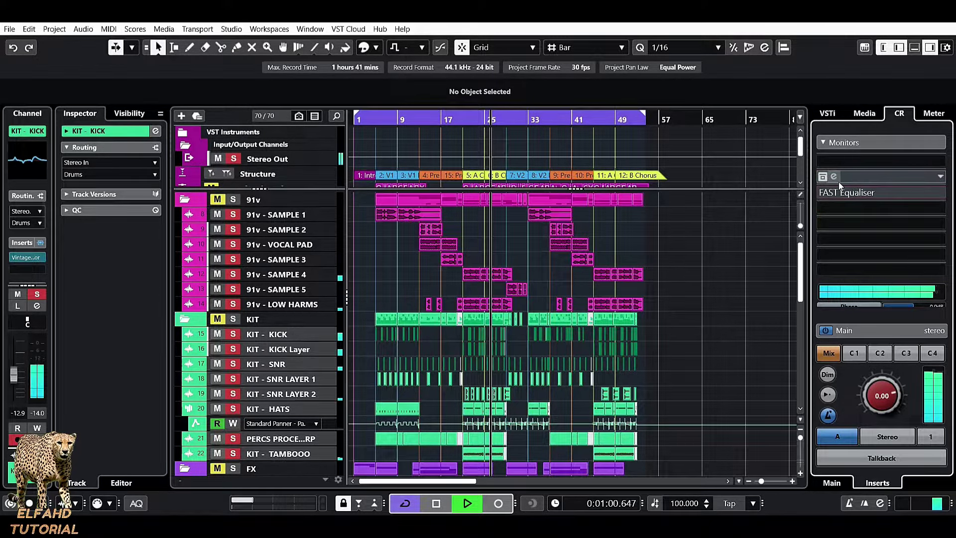
pyautogui.click(822, 177)
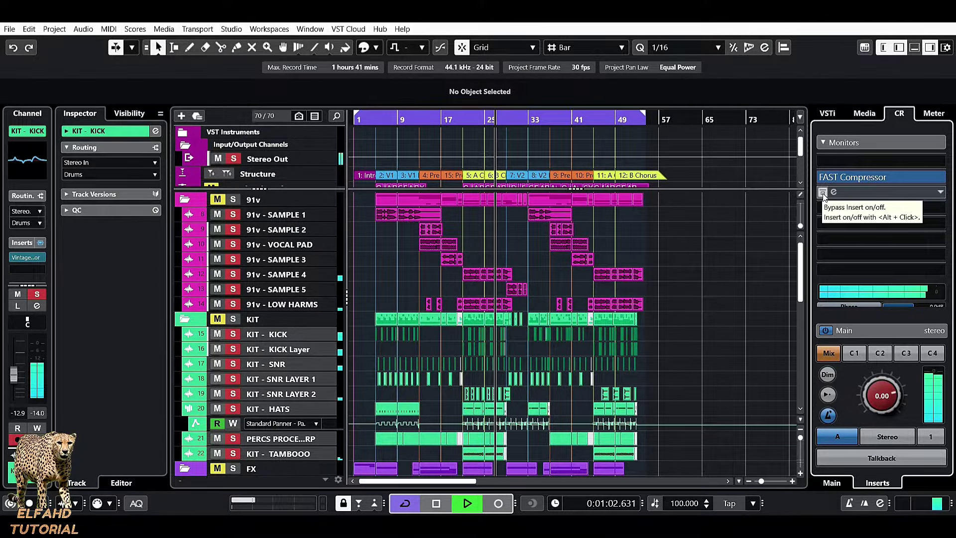
pyautogui.click(823, 193)
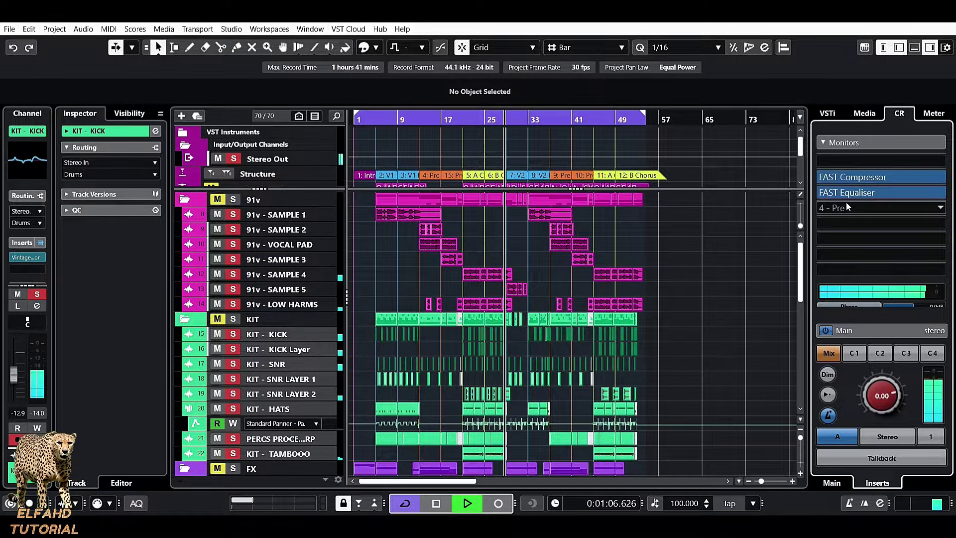
# Load Focusrite's FAST Limiter into the fourth Monitors insert slot, let it learn the playing signal and skip the offered update
pyautogui.click(845, 204)
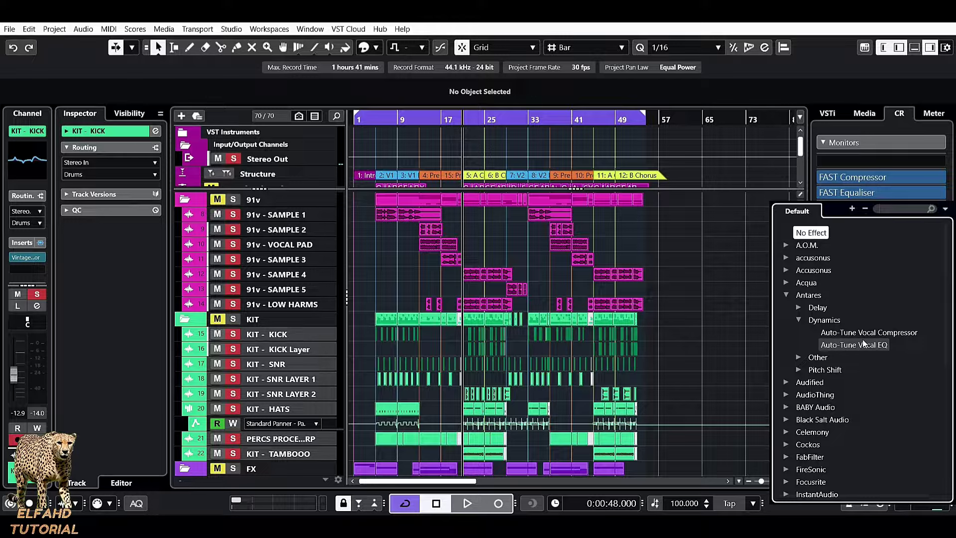
pyautogui.click(784, 294)
pyautogui.click(767, 170)
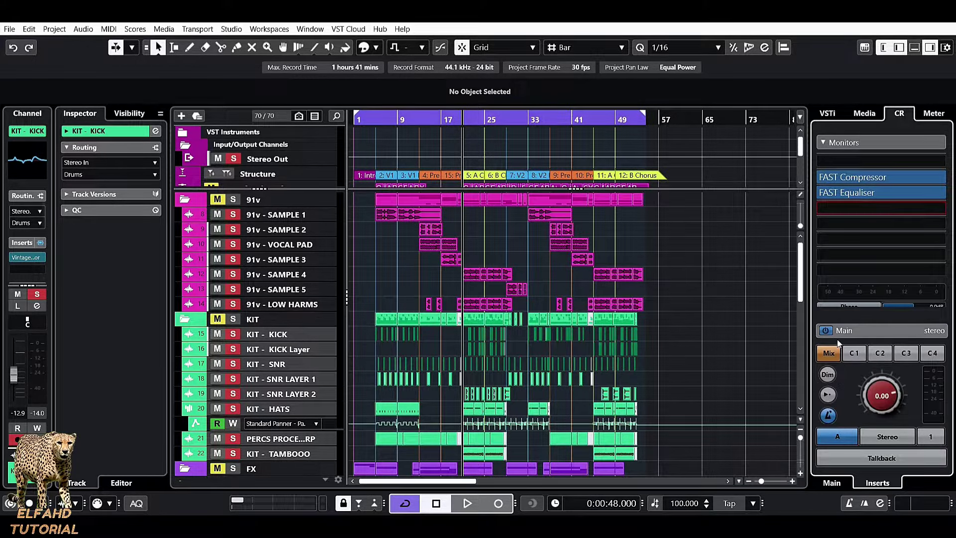
pyautogui.click(838, 208)
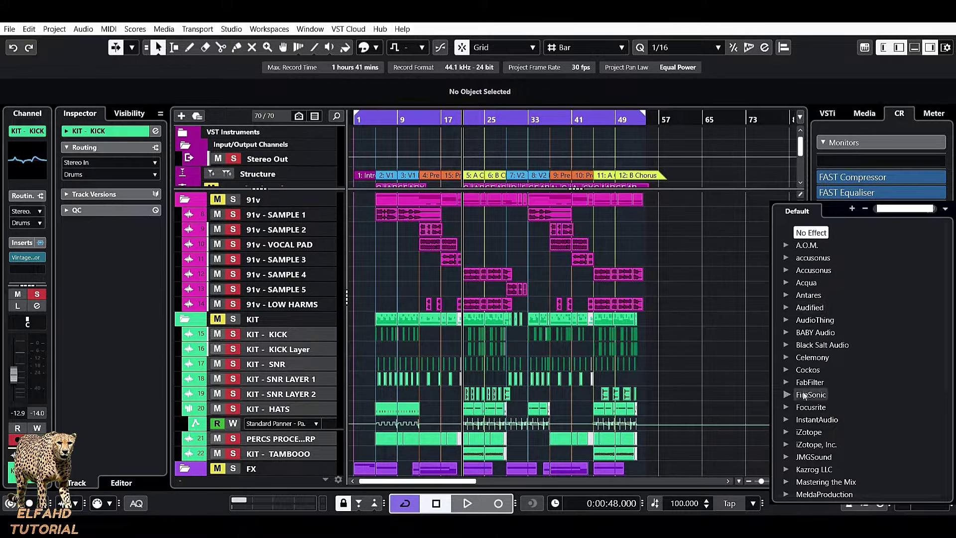
pyautogui.click(787, 406)
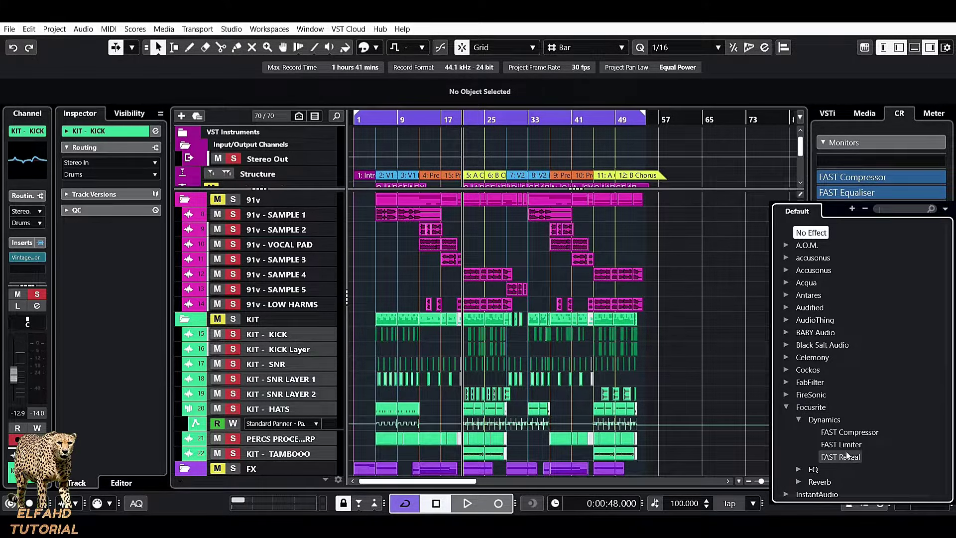
pyautogui.click(849, 443)
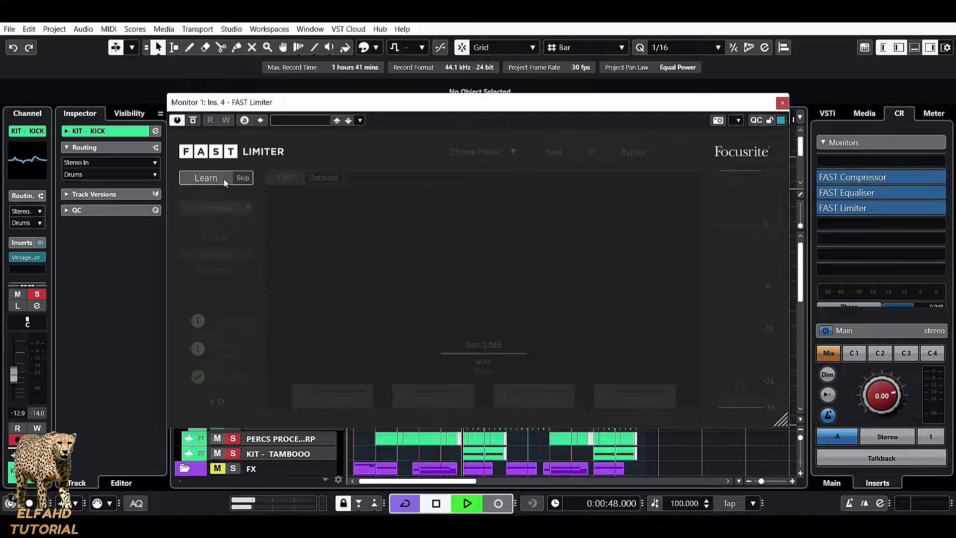
pyautogui.click(223, 178)
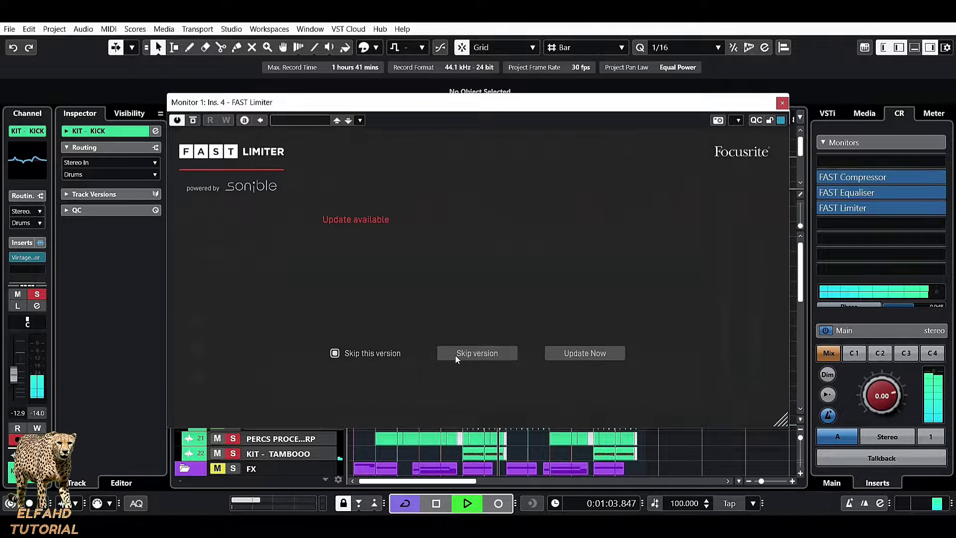
pyautogui.click(456, 356)
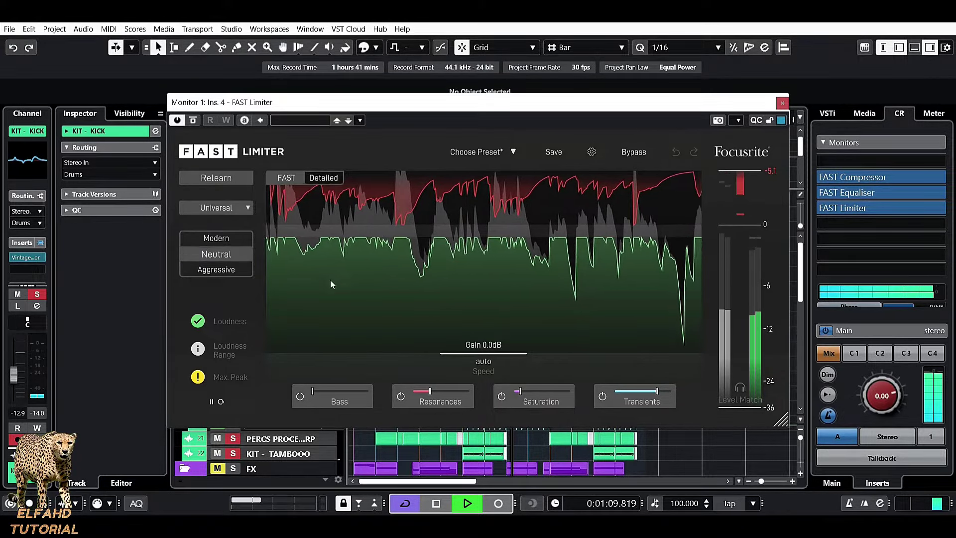
# Raise FAST Limiter's Resonances to just past halfway, Saturation to about half and Bass to about a third, and reset the loudness measurement
pyautogui.moveTo(429, 392); pyautogui.dragTo(450, 392)
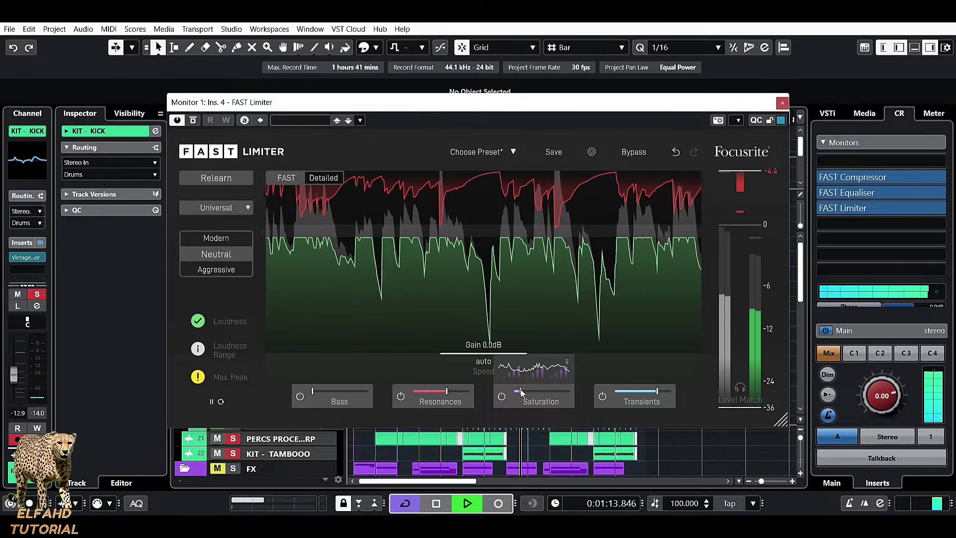
pyautogui.moveTo(521, 389); pyautogui.dragTo(542, 390)
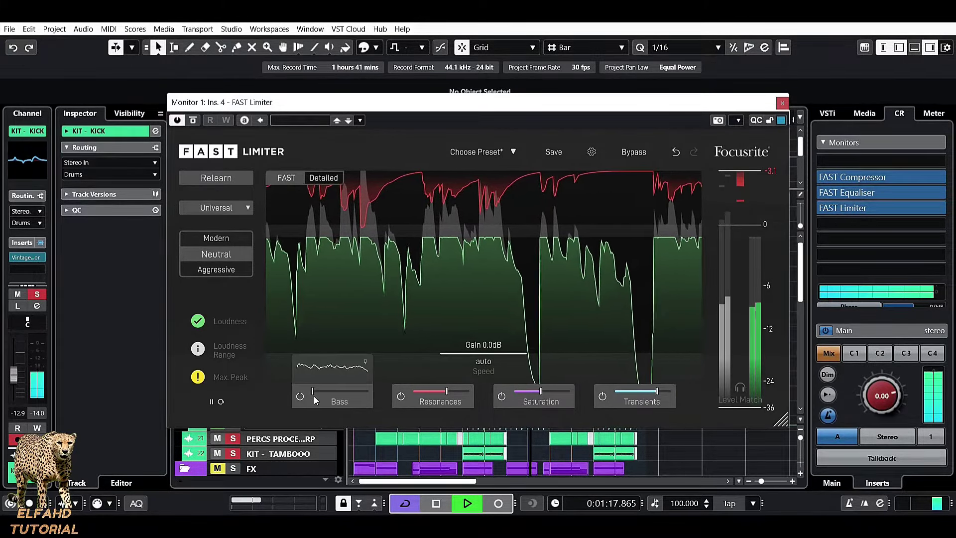
pyautogui.moveTo(314, 397); pyautogui.dragTo(330, 390)
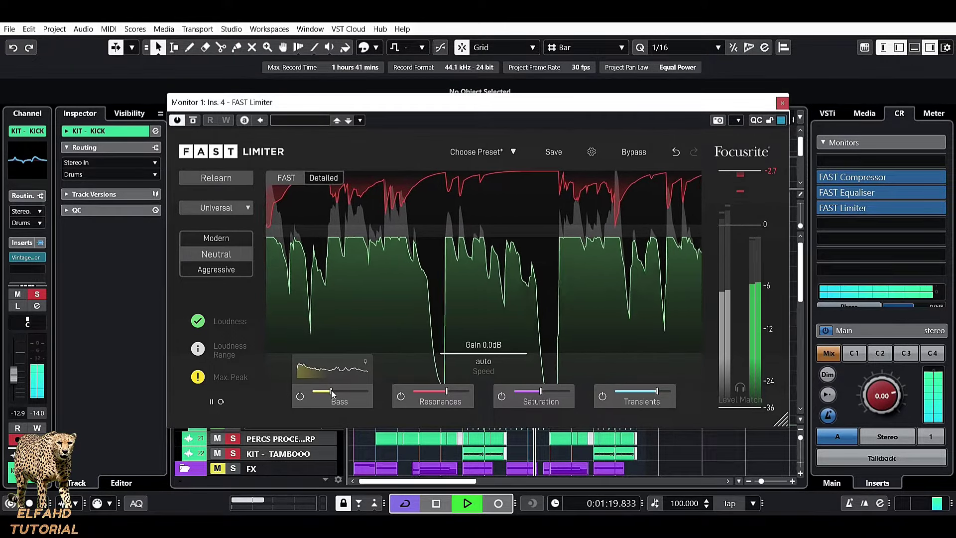
pyautogui.click(222, 402)
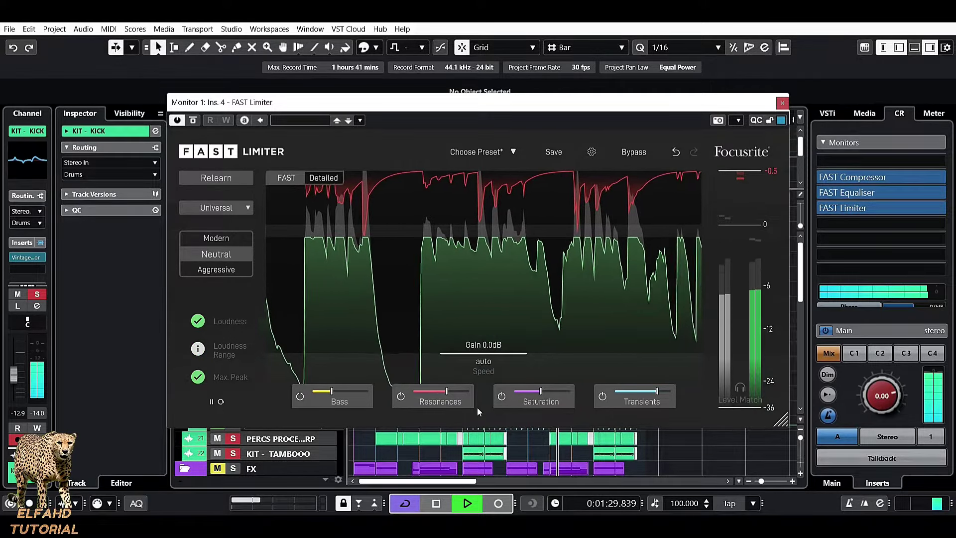
# Raise FAST Limiter's Bass to just under half, Transients slightly and Saturation past halfway, close the plug-in and stop playback
pyautogui.moveTo(447, 388)
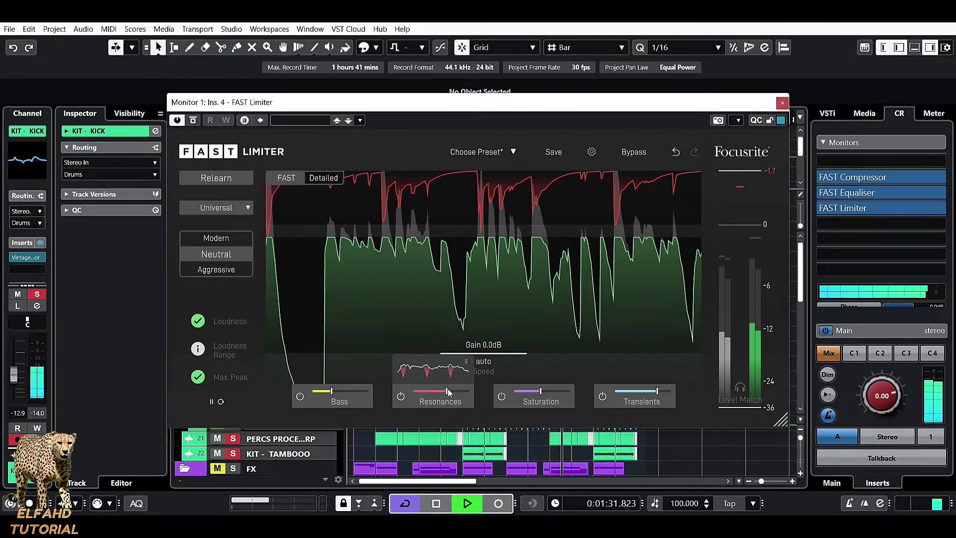
pyautogui.moveTo(330, 402)
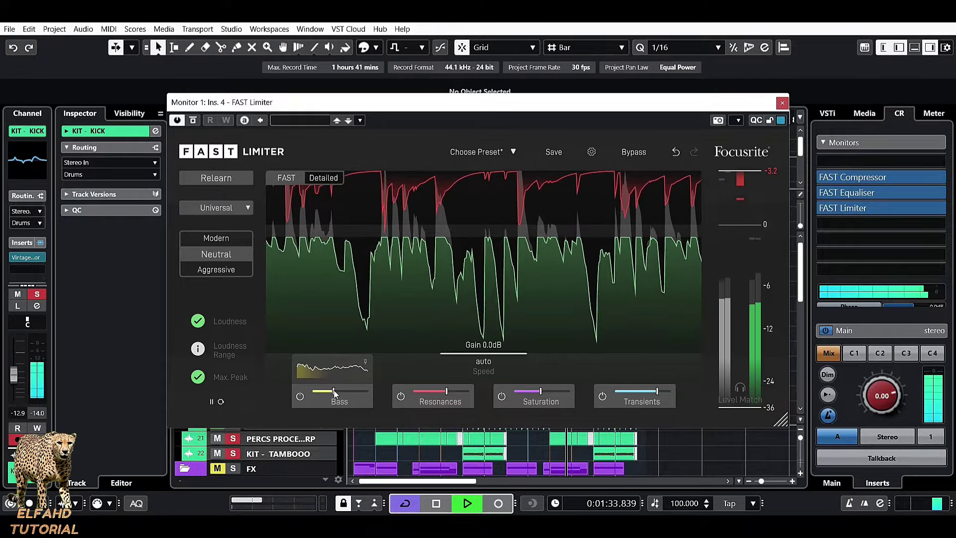
pyautogui.moveTo(333, 389); pyautogui.dragTo(338, 393)
pyautogui.moveTo(645, 404)
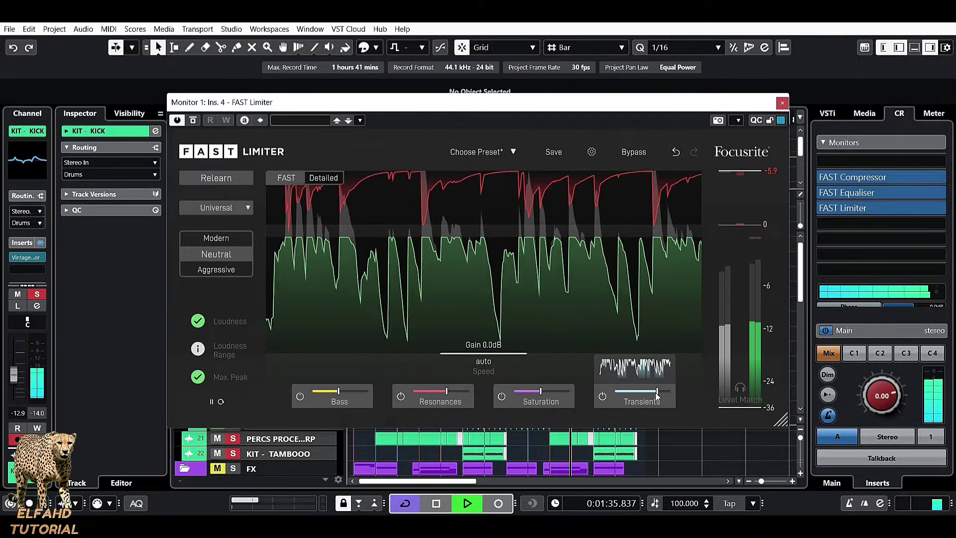
pyautogui.moveTo(657, 396); pyautogui.dragTo(660, 391)
pyautogui.moveTo(563, 401)
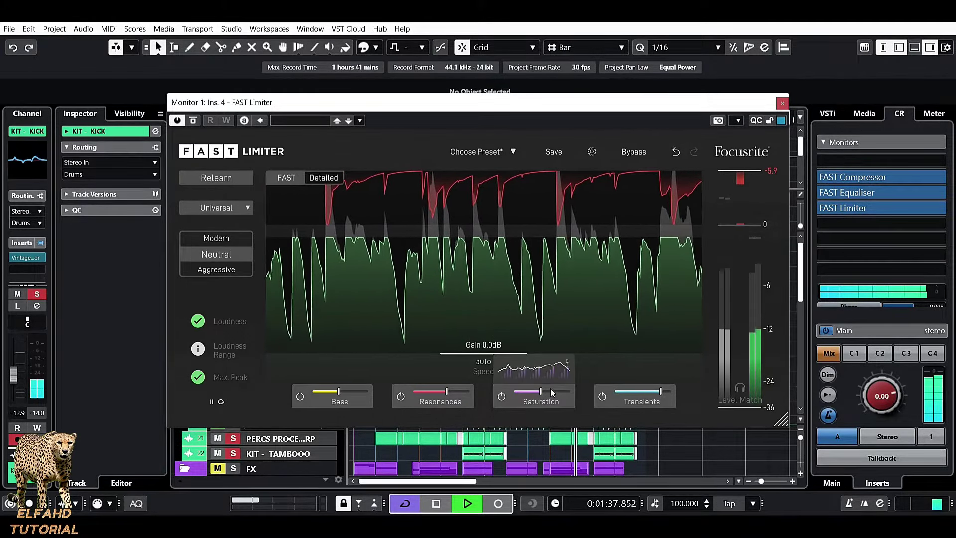
pyautogui.moveTo(538, 390); pyautogui.dragTo(548, 392)
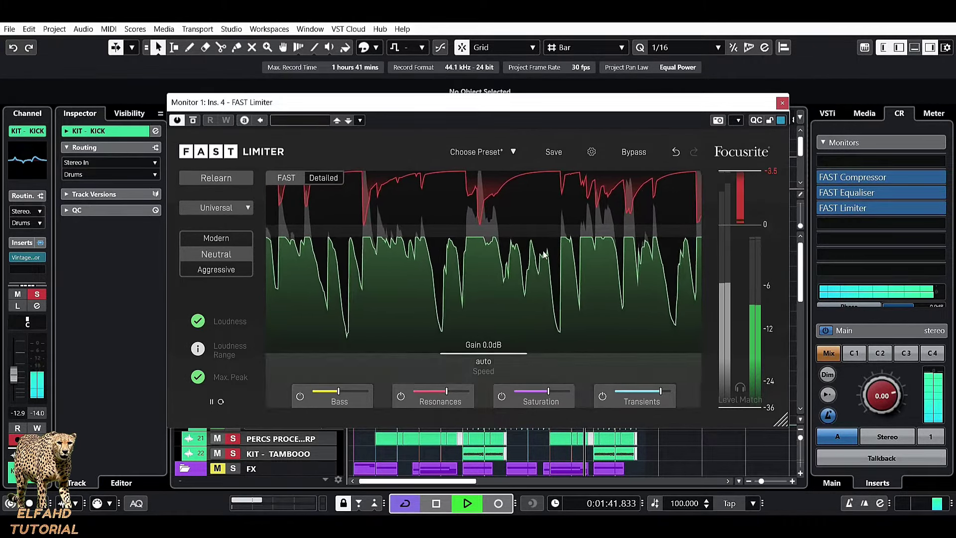
pyautogui.click(782, 102)
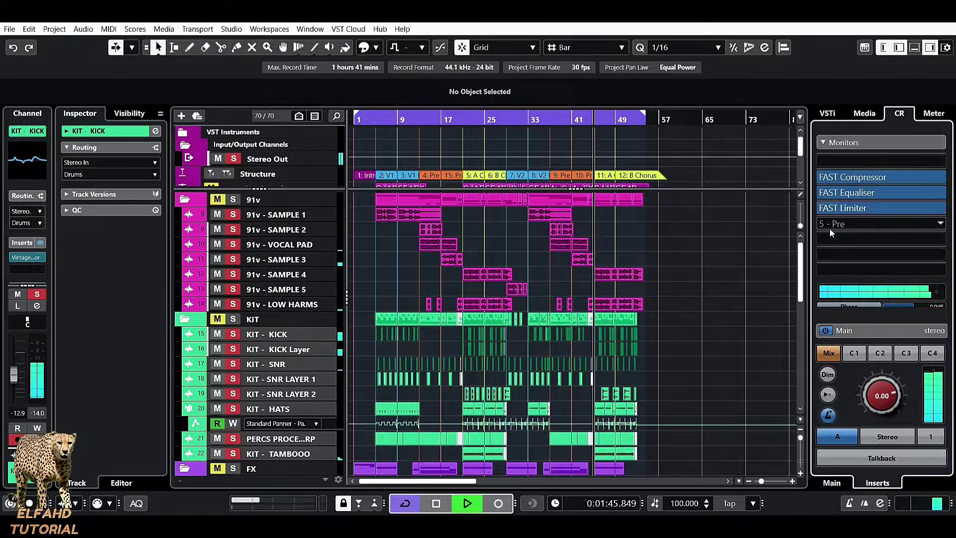
pyautogui.press('space')
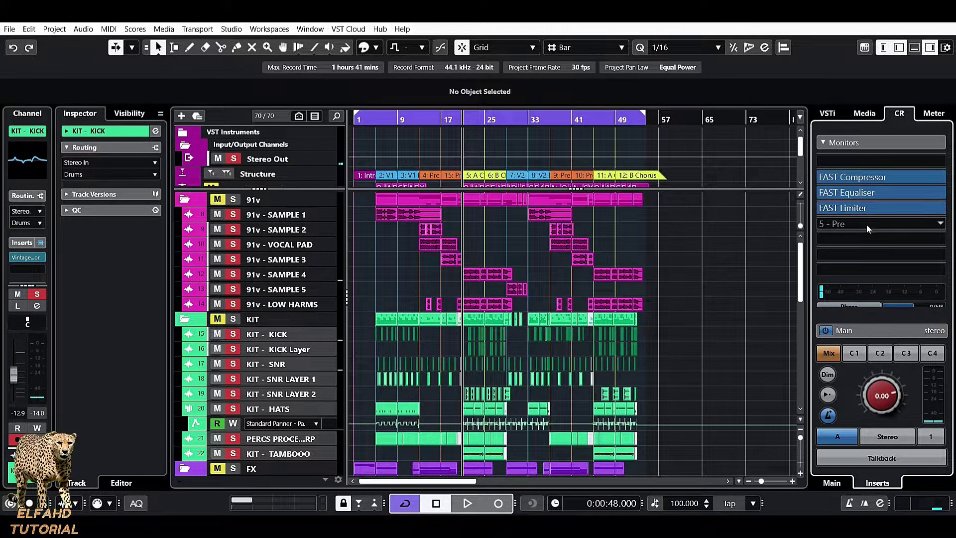
# Move FAST Limiter down to the fifth Monitors insert slot and load Steinberg's Maximizer into the fourth
pyautogui.moveTo(886, 208); pyautogui.dragTo(888, 229)
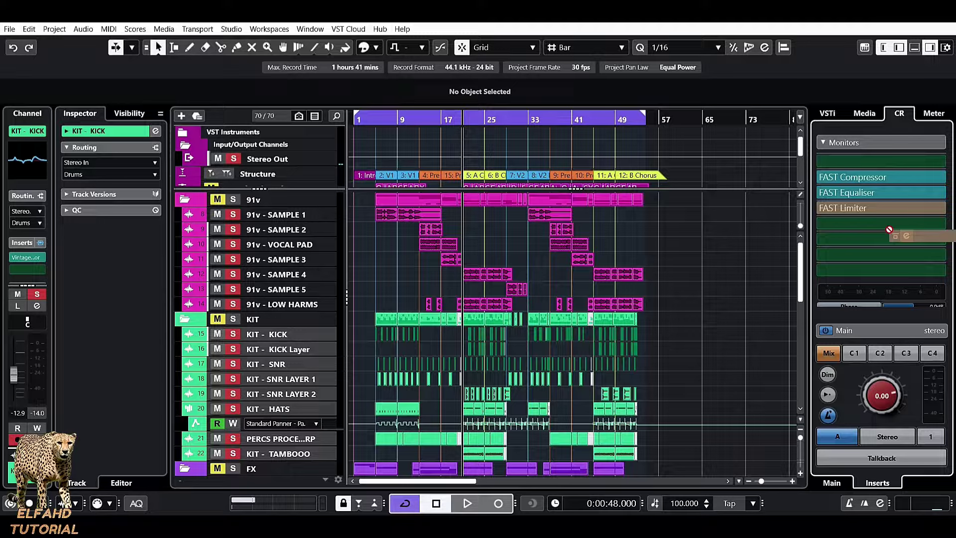
pyautogui.moveTo(889, 230); pyautogui.dragTo(888, 226)
pyautogui.click(867, 205)
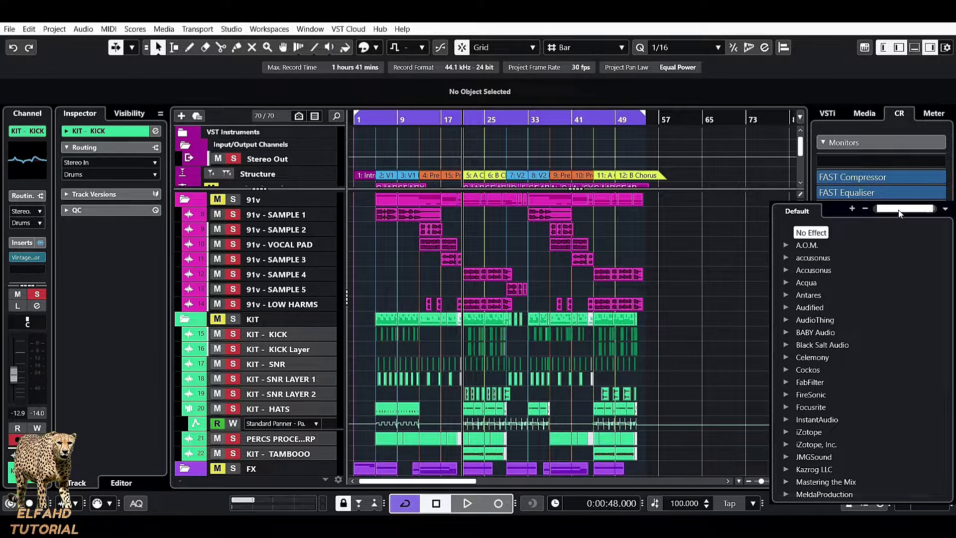
pyautogui.write('maxm')
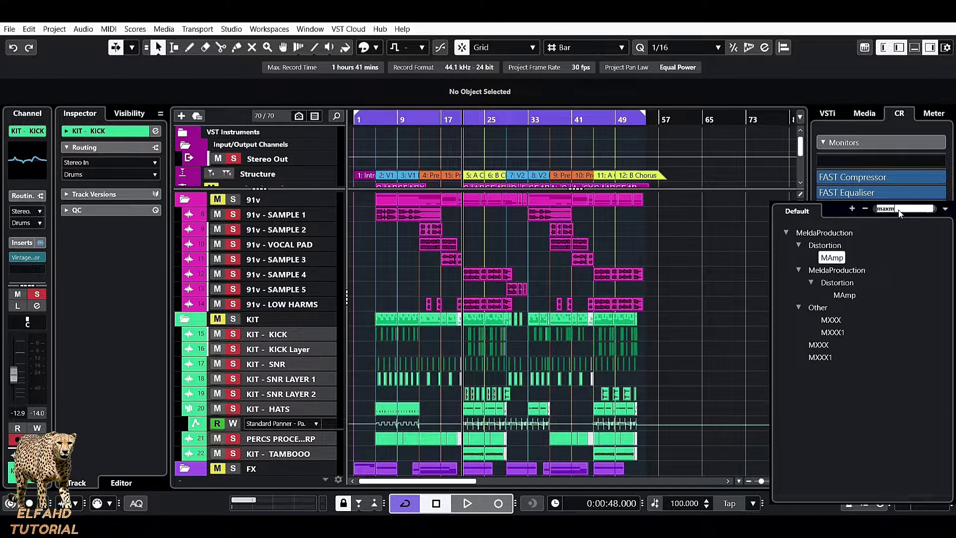
pyautogui.write('i')
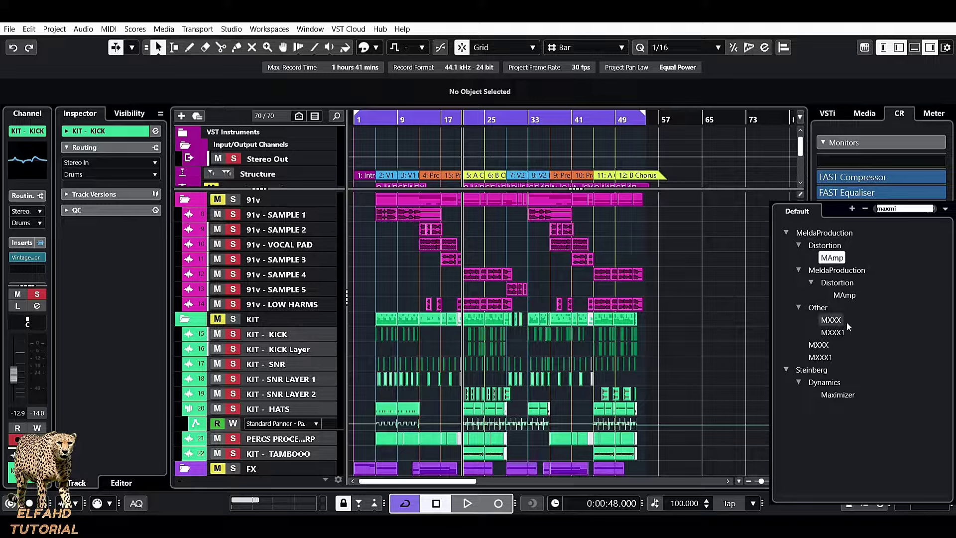
pyautogui.click(841, 395)
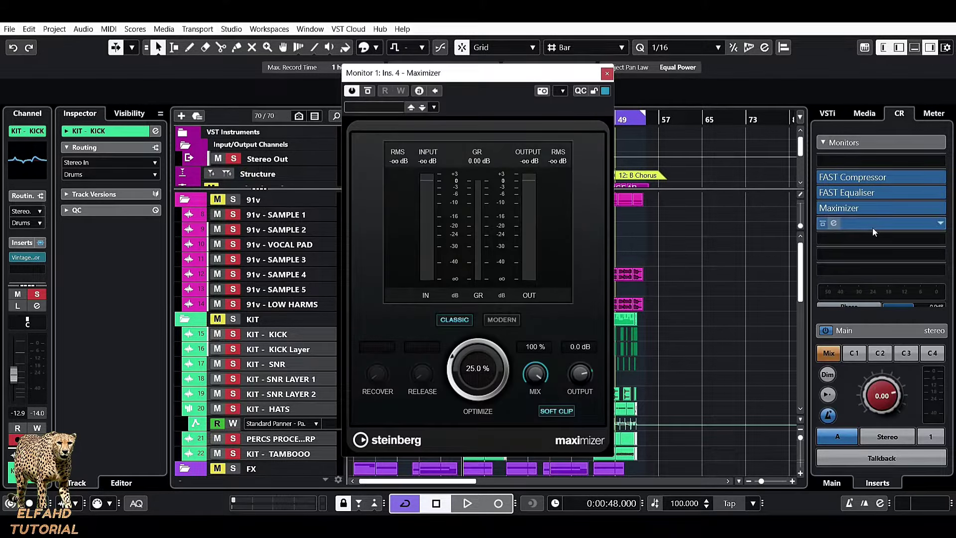
# Load the Pop Master preset in Maximizer and play the project through it
pyautogui.click(360, 104)
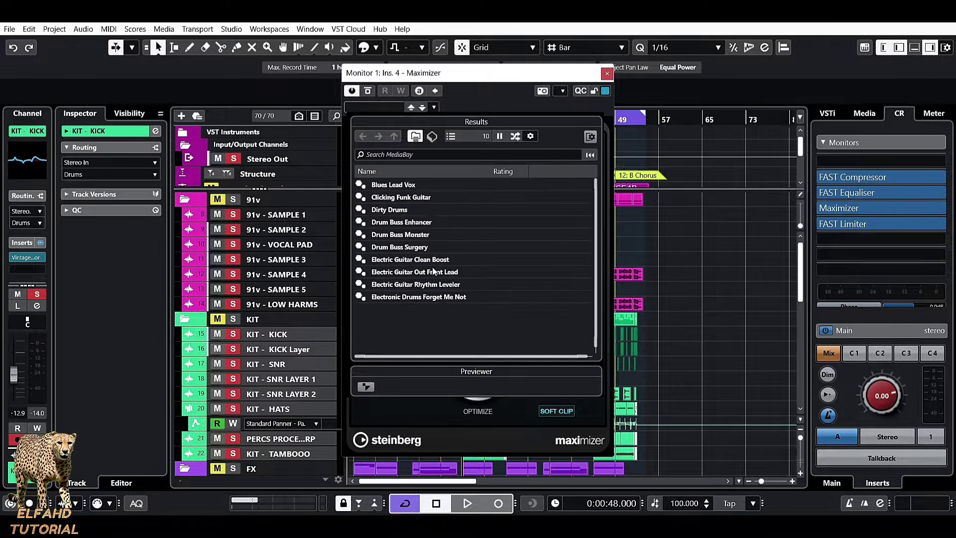
pyautogui.scroll(-5, 432, 268)
pyautogui.click(432, 271)
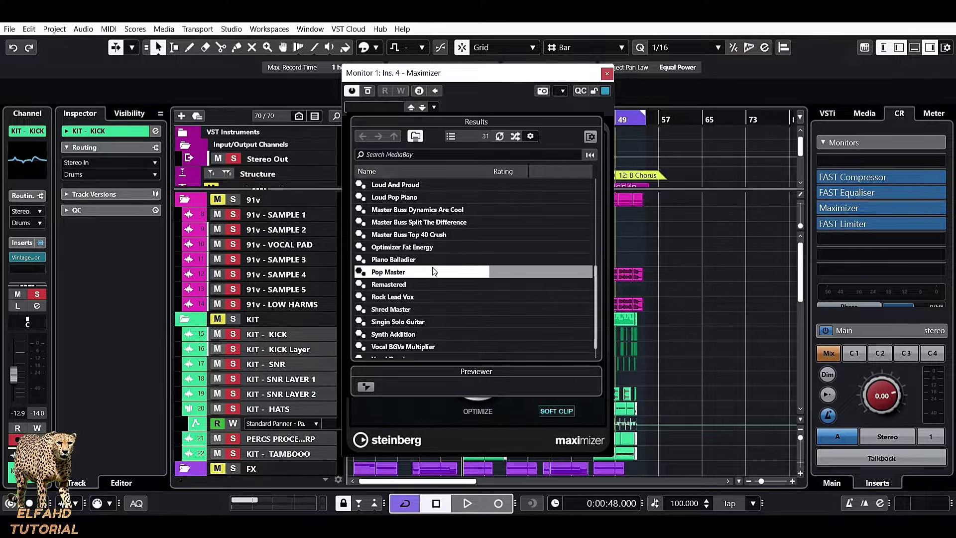
pyautogui.doubleClick(398, 272)
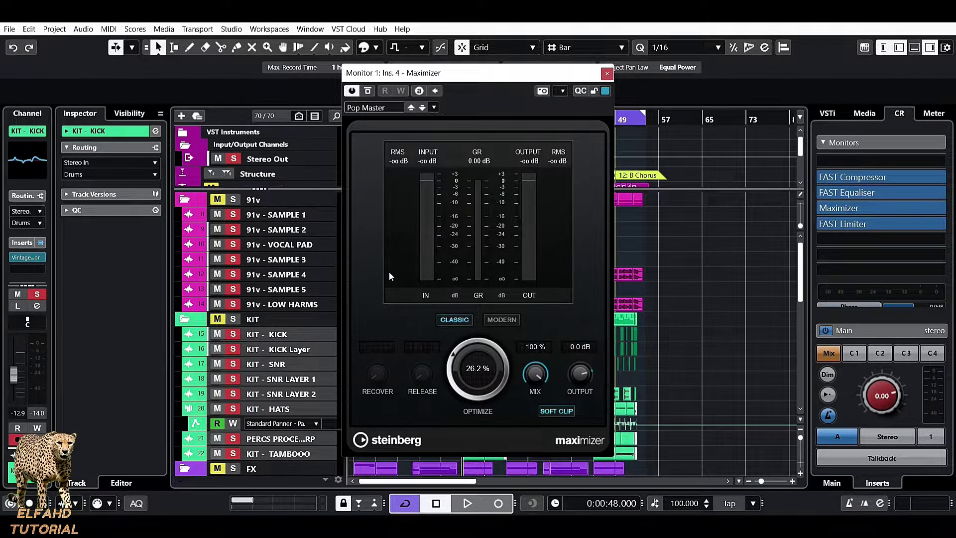
pyautogui.press('space')
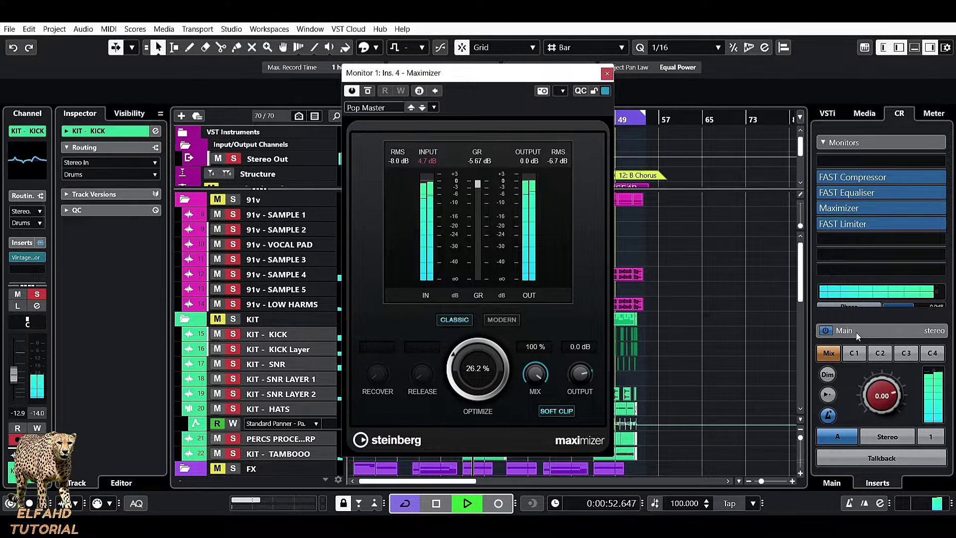
# Listen to the Cue 1 source, close the Maximizer plug-in, and return the monitor source to Mix with playback stopped
pyautogui.click(859, 354)
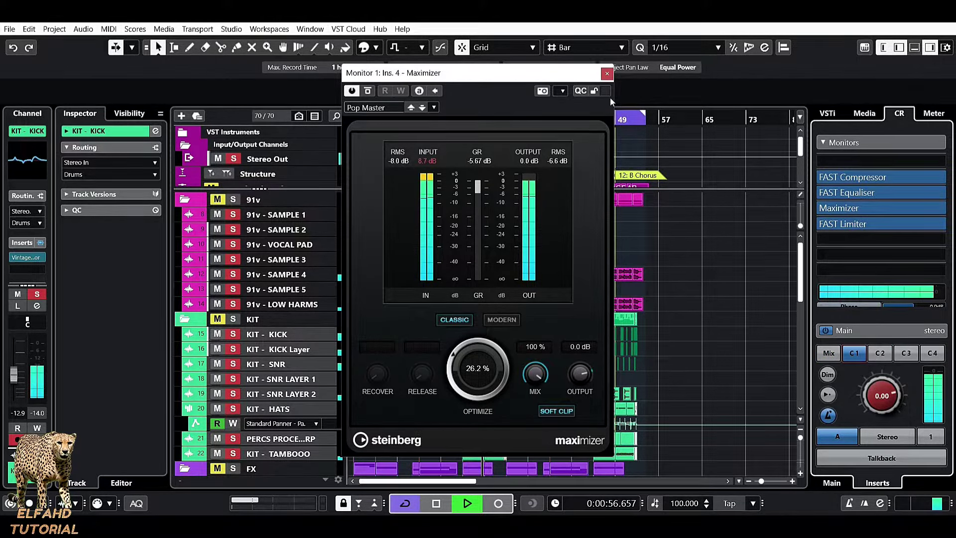
pyautogui.click(606, 74)
pyautogui.click(830, 354)
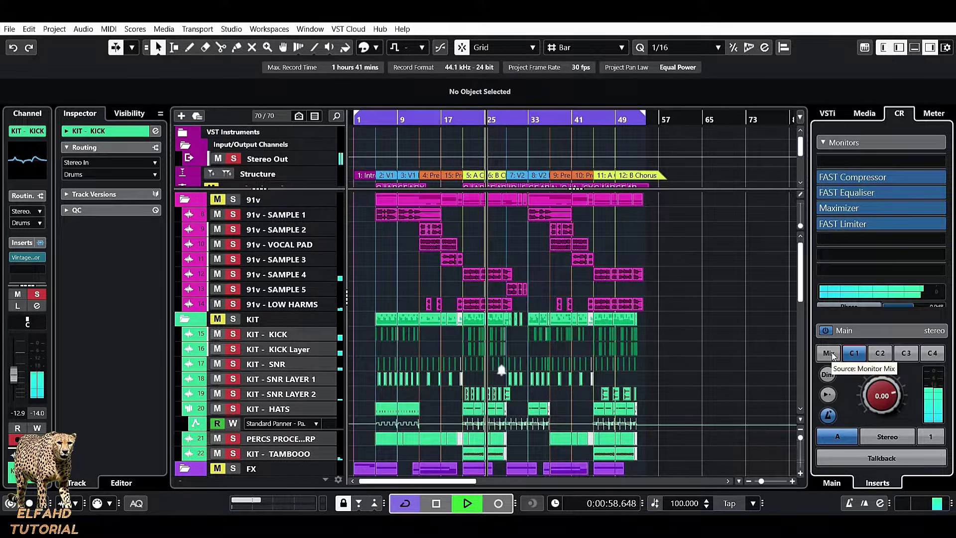
pyautogui.press('space')
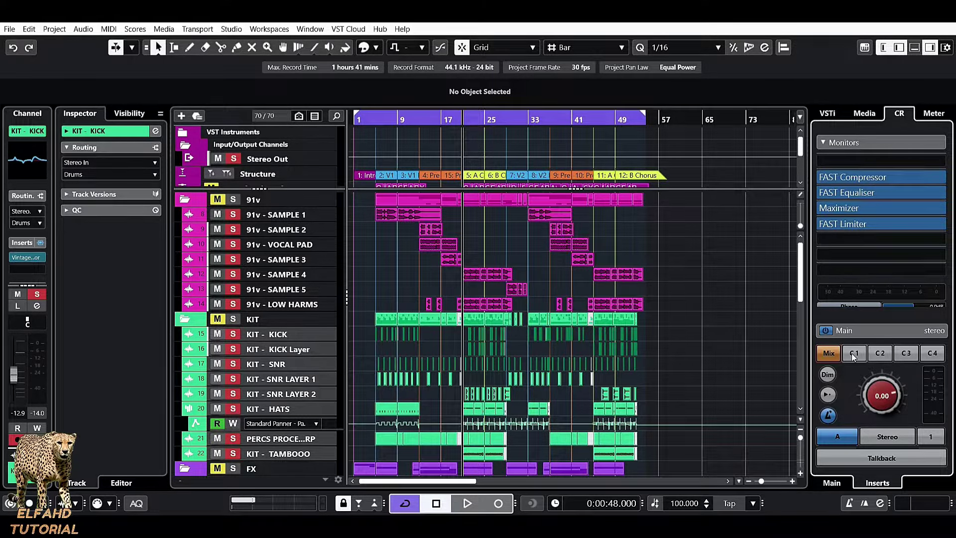
# Play the project and audition the Cue 1, Cue 2, Cue 3 and Cue 4 sources one after another
pyautogui.press('space')
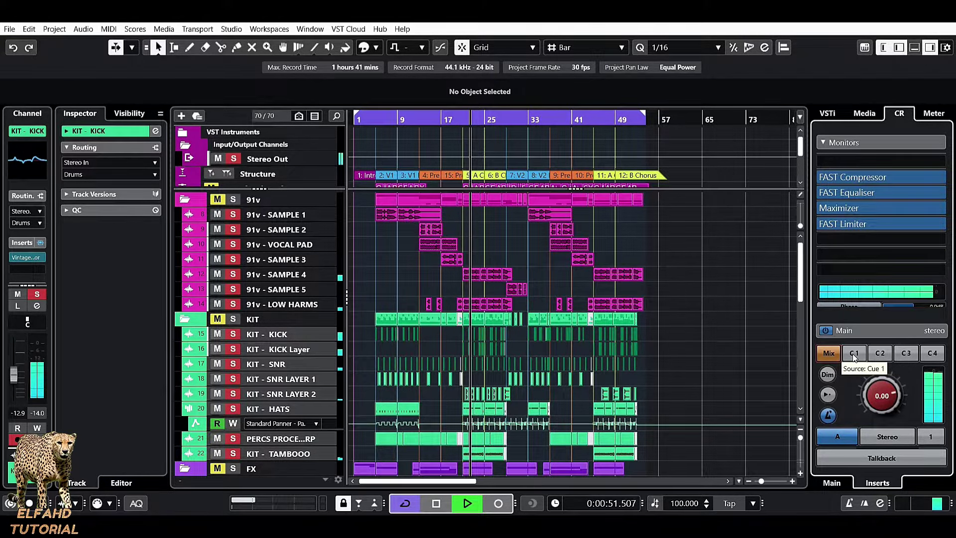
pyautogui.click(854, 353)
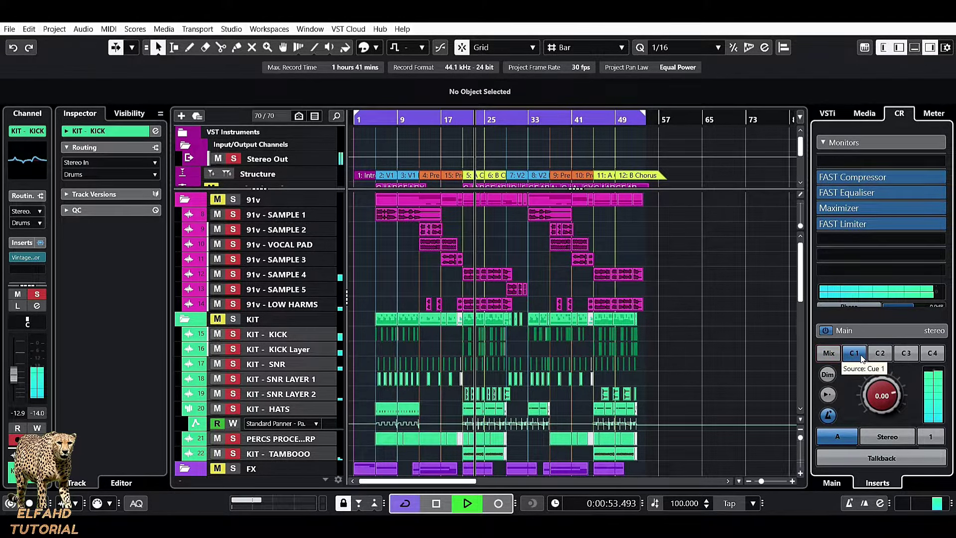
pyautogui.scroll(-1, 863, 358)
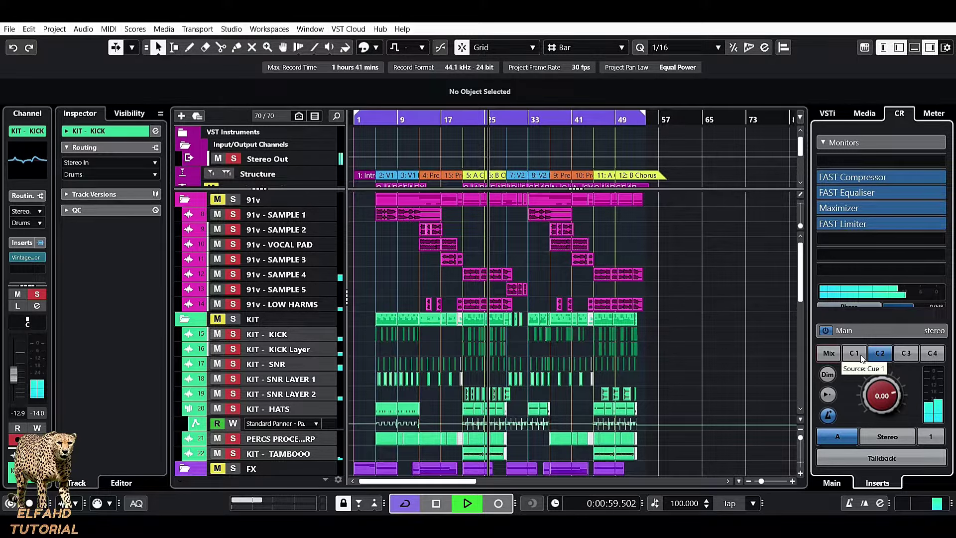
pyautogui.scroll(-1, 862, 359)
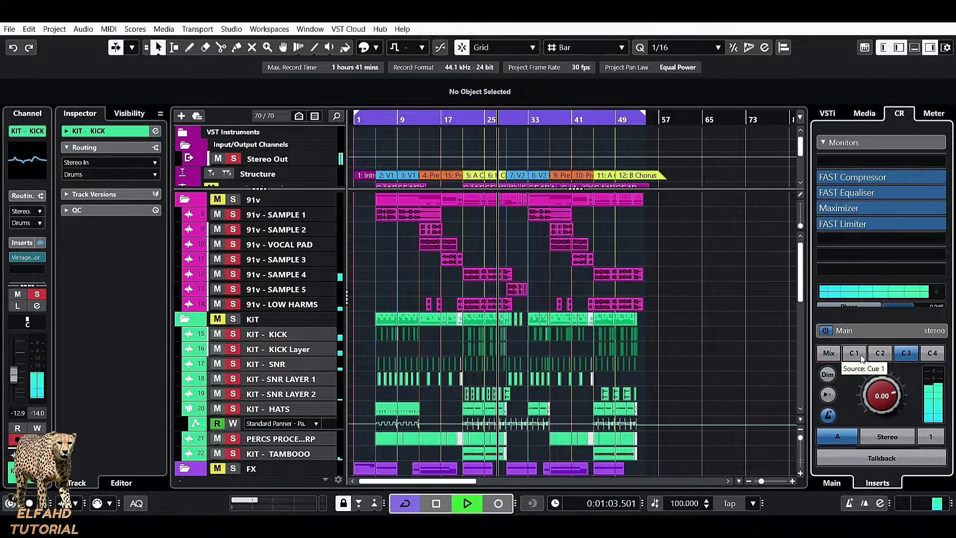
pyautogui.scroll(-1, 862, 359)
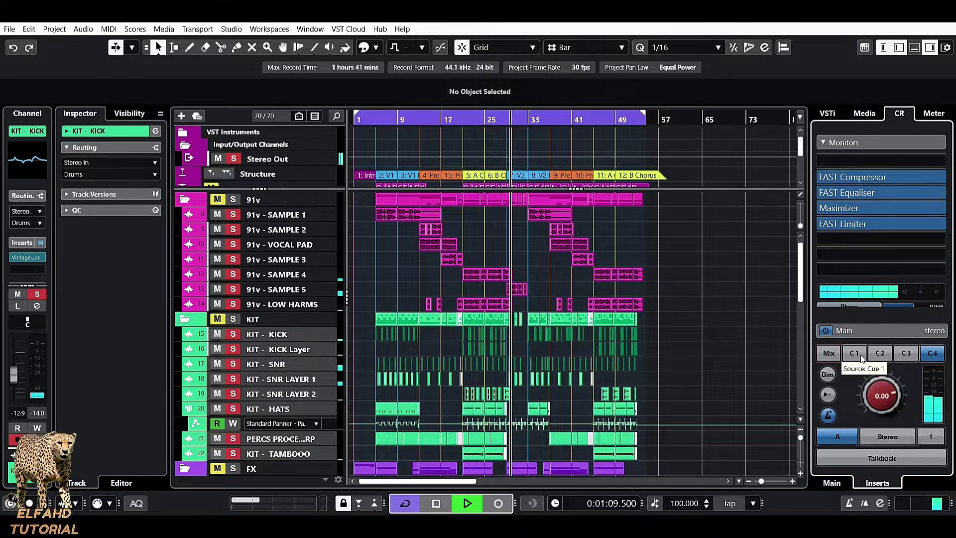
pyautogui.press('space')
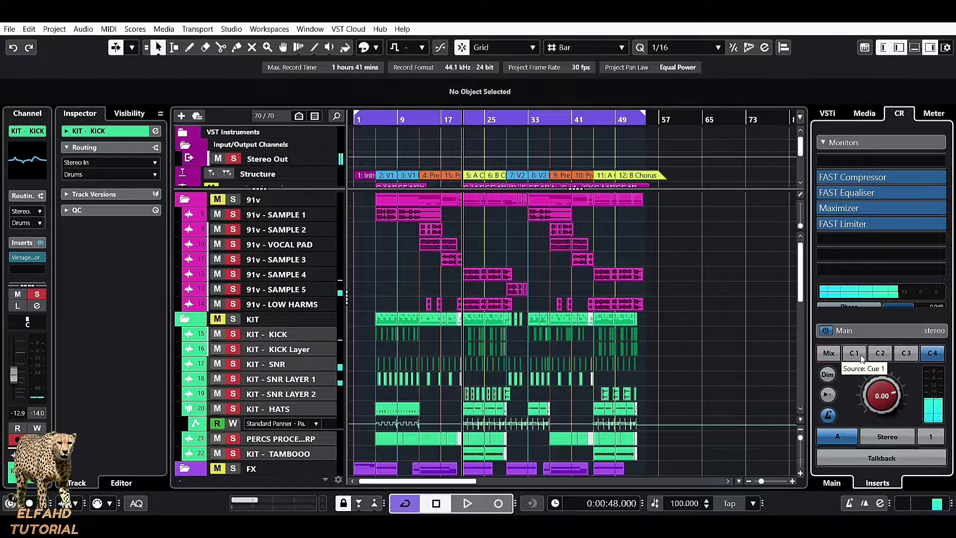
# Collapse the Monitors section, return the source to Mix, and browse the plug-ins available for the Main channel's first insert slot
pyautogui.click(871, 142)
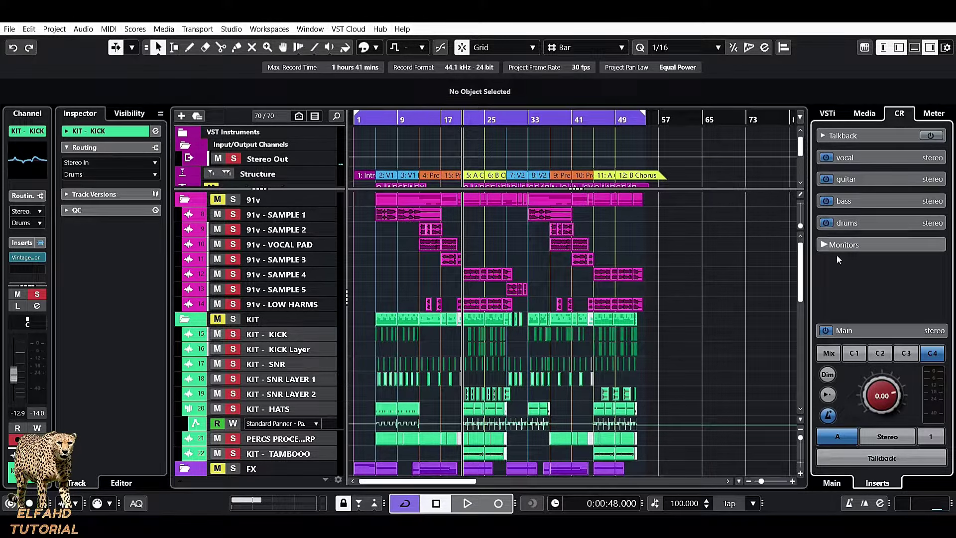
pyautogui.scroll(-1, 877, 334)
pyautogui.scroll(-3, 877, 333)
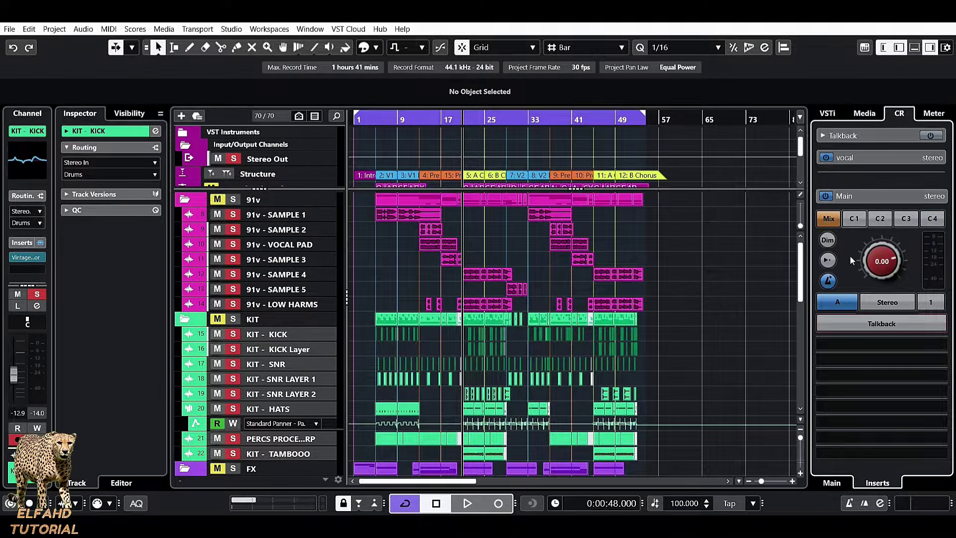
pyautogui.click(855, 344)
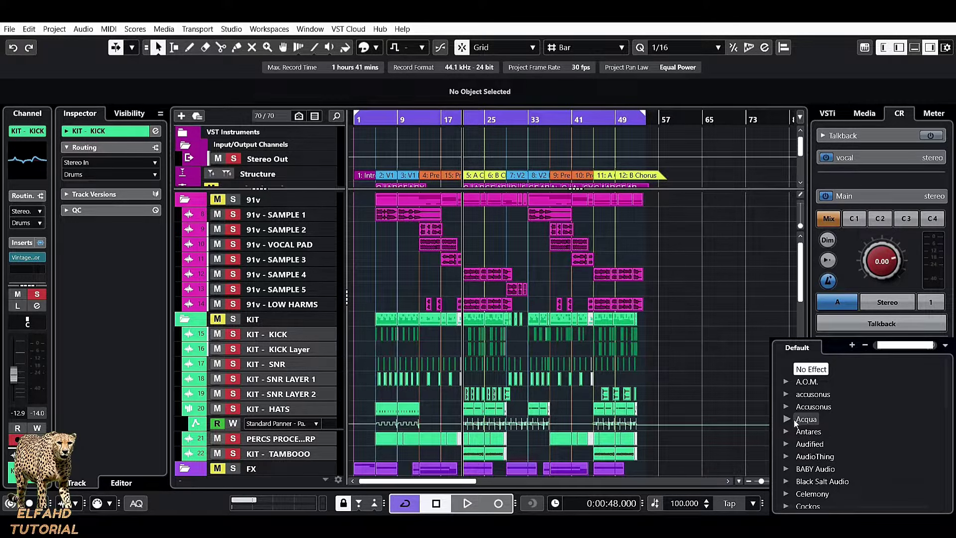
pyautogui.click(735, 361)
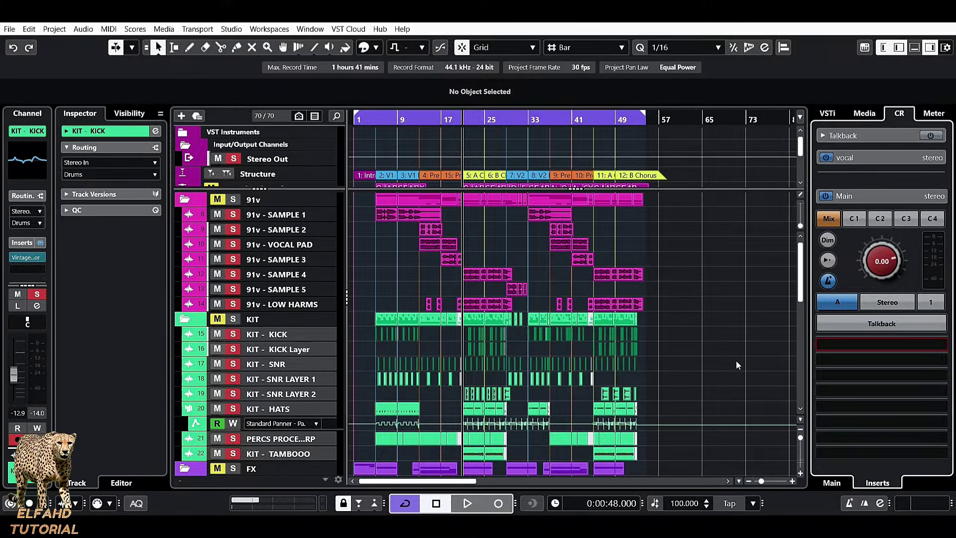
# Open the MixConsole, bring its first channels into view and start playback
pyautogui.press('F3')
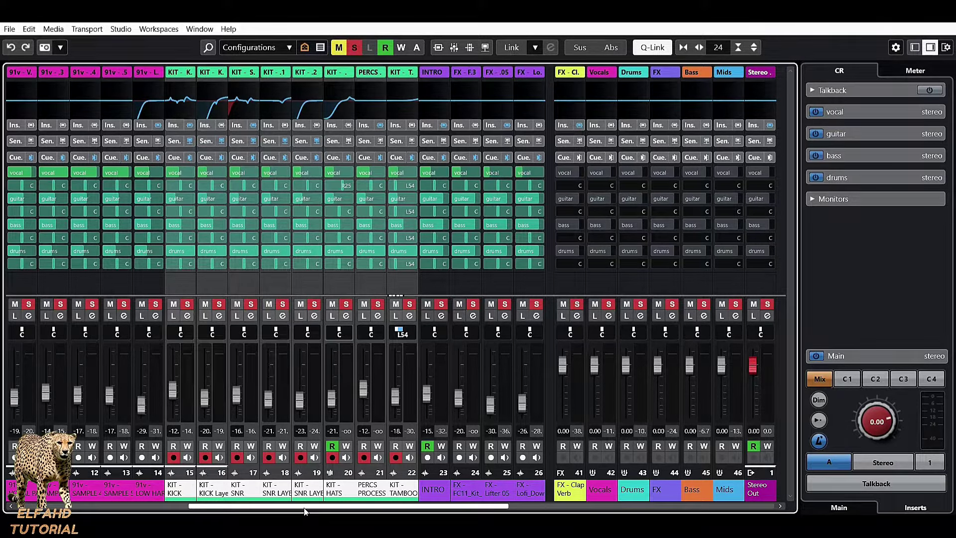
pyautogui.moveTo(305, 507); pyautogui.dragTo(46, 509)
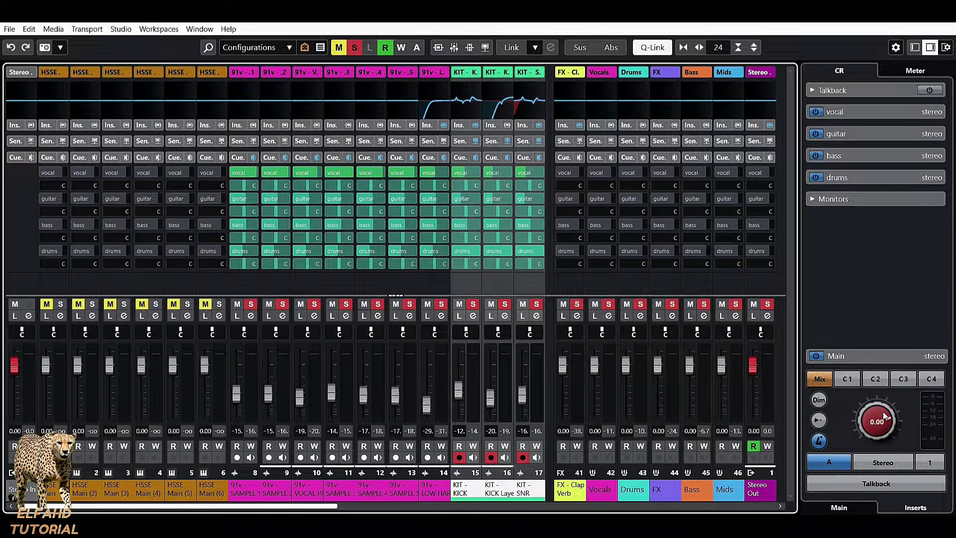
pyautogui.press('space')
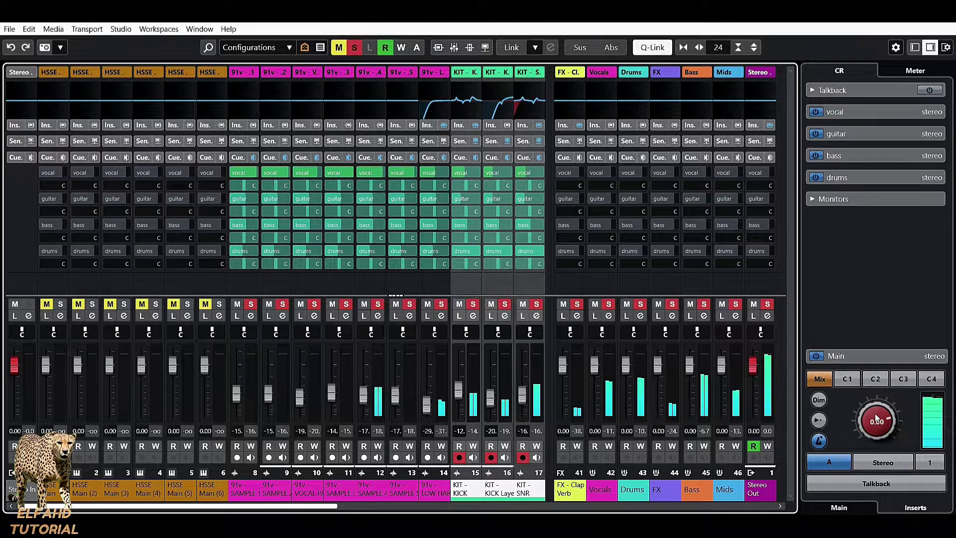
# Try Control Room levels of about -2.38 dB and -20.0 dB, and enter a level of 0 dB again
pyautogui.moveTo(874, 413)
pyautogui.mouseDown()
pyautogui.moveTo(853, 486)
pyautogui.moveTo(871, 423)
pyautogui.mouseUp()
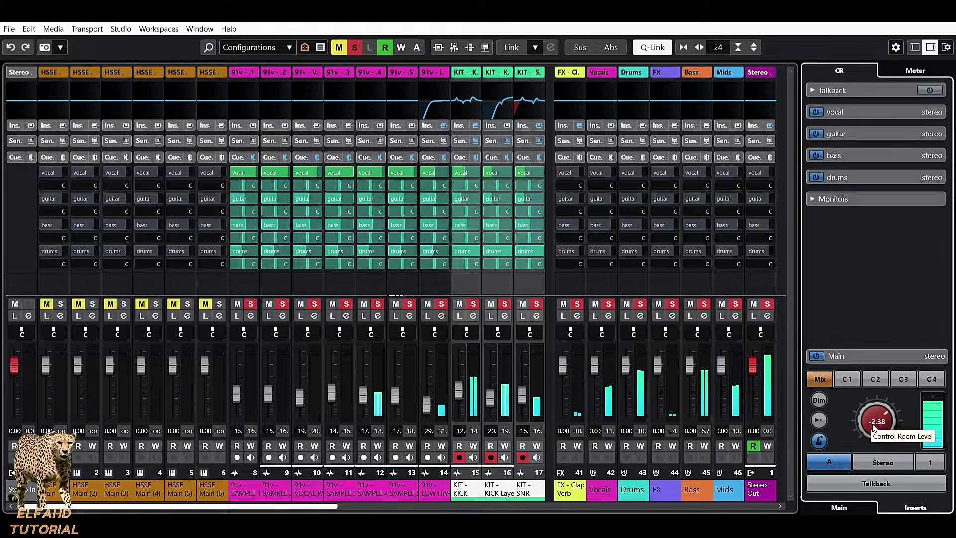
pyautogui.keyDown('alt'); pyautogui.click(873, 425); pyautogui.keyUp('alt')
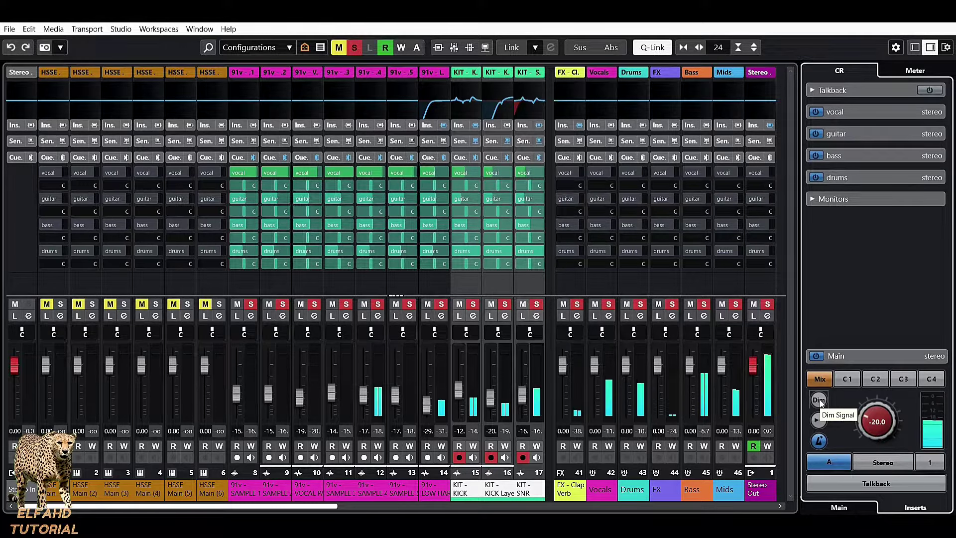
pyautogui.doubleClick(868, 421)
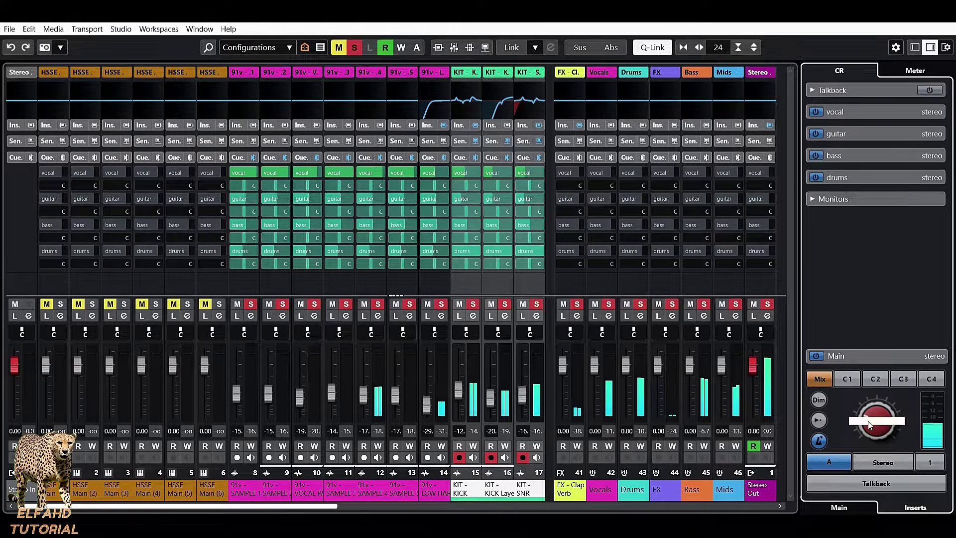
pyautogui.write('0')
pyautogui.press('Return')
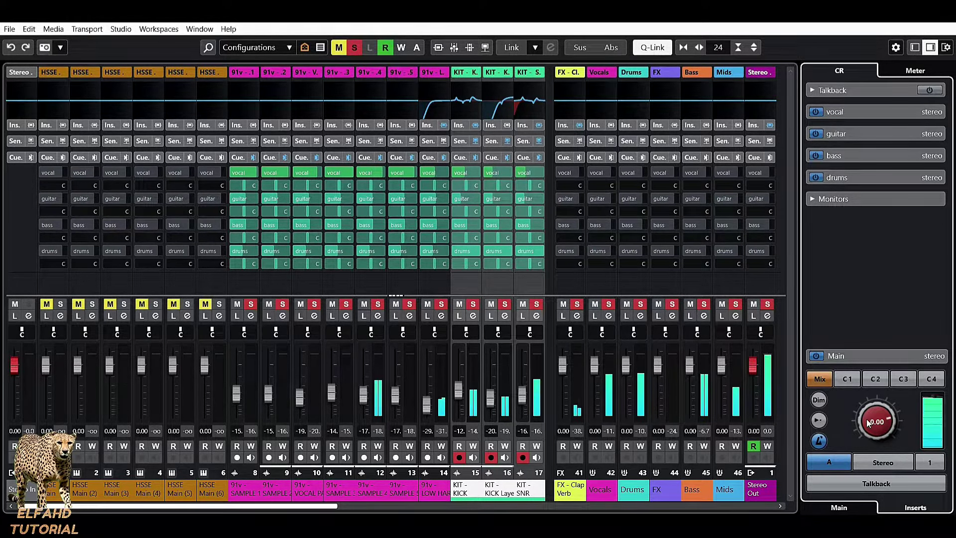
# Switch Dim and the -20.0 dB reference level on and off to compare them, and finish with Dim switched on
pyautogui.click(825, 401)
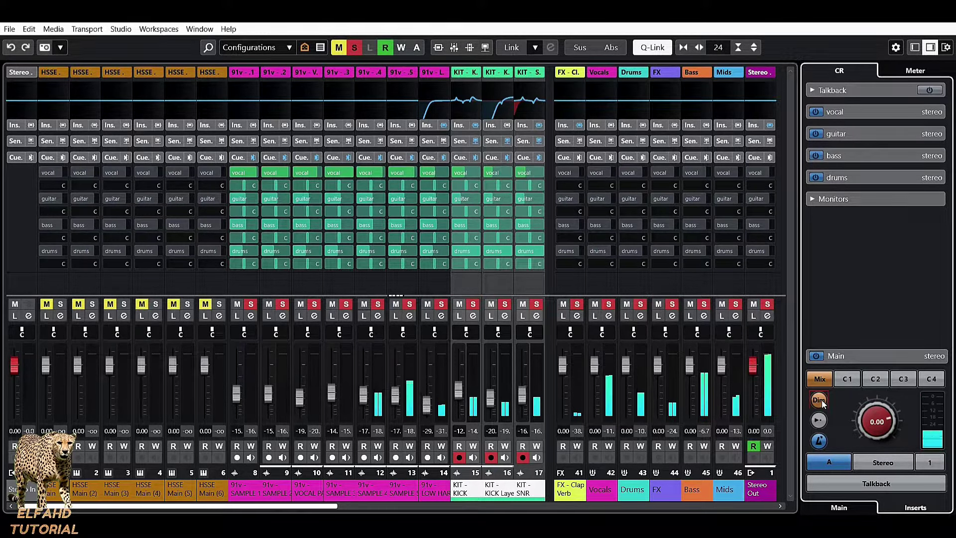
pyautogui.click(819, 400)
pyautogui.click(818, 420)
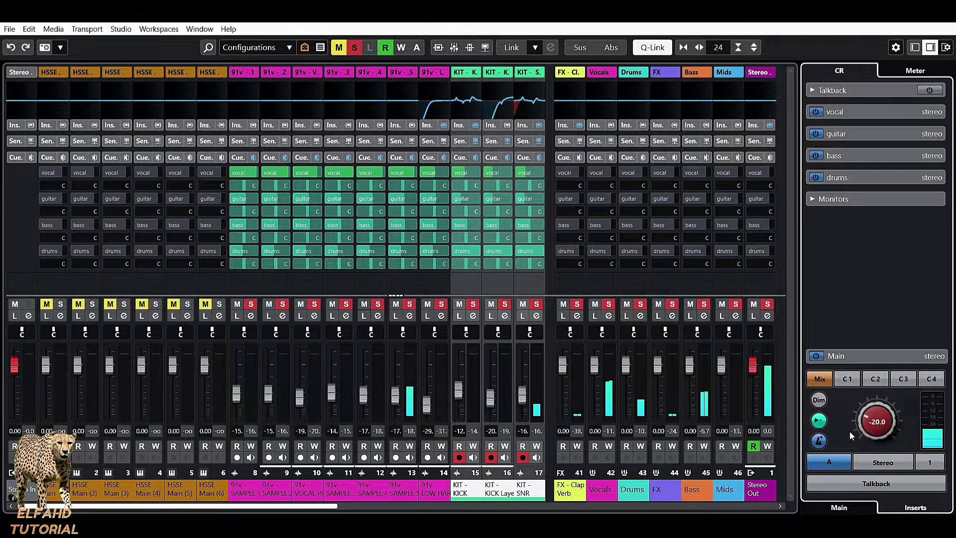
pyautogui.click(819, 421)
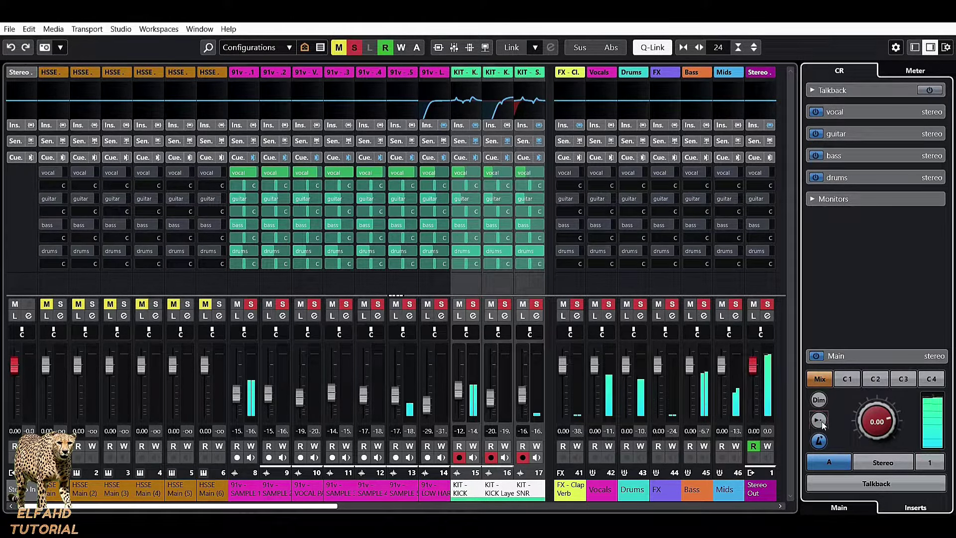
pyautogui.click(820, 421)
pyautogui.click(819, 421)
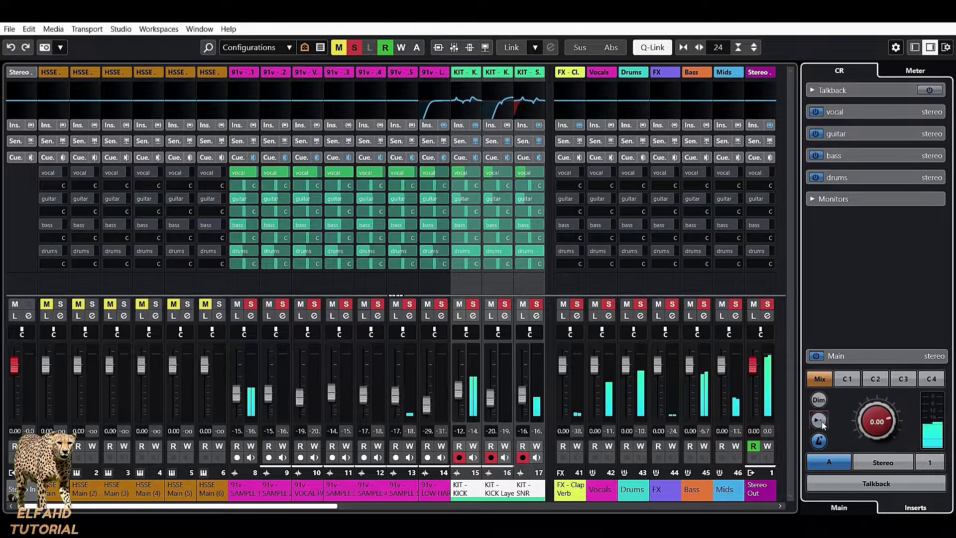
pyautogui.click(820, 405)
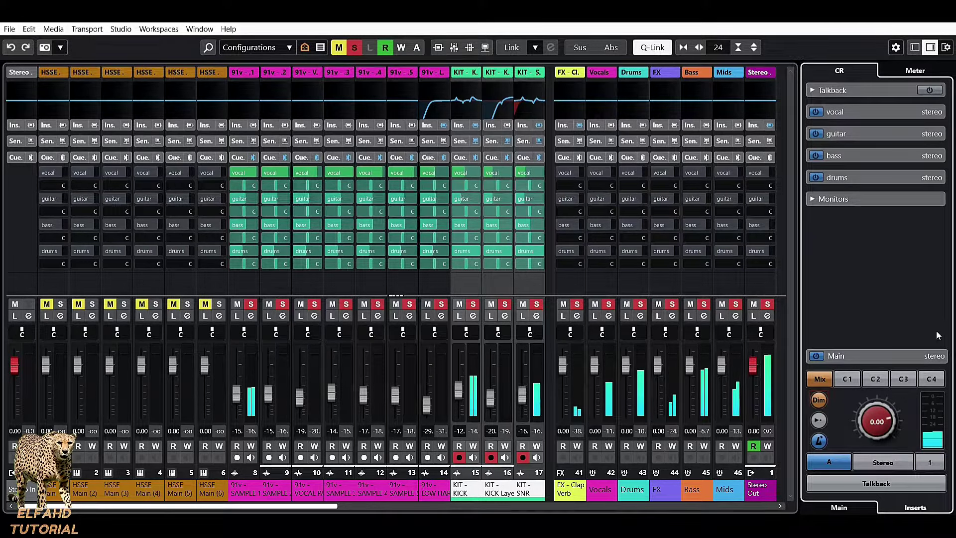
# Show the Loudness meter with its Control Room view activated, and expand the click, listen and talkback level settings below it
pyautogui.click(885, 359)
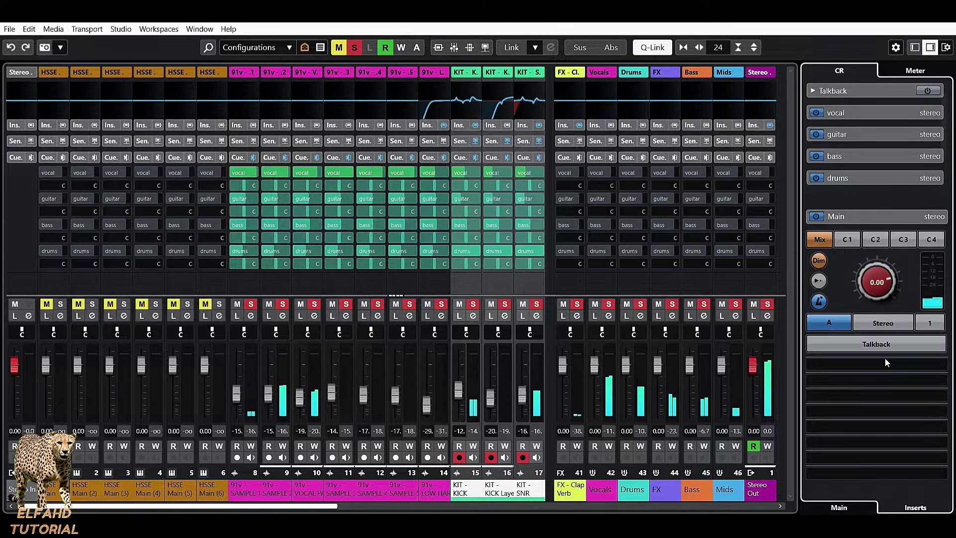
pyautogui.click(876, 219)
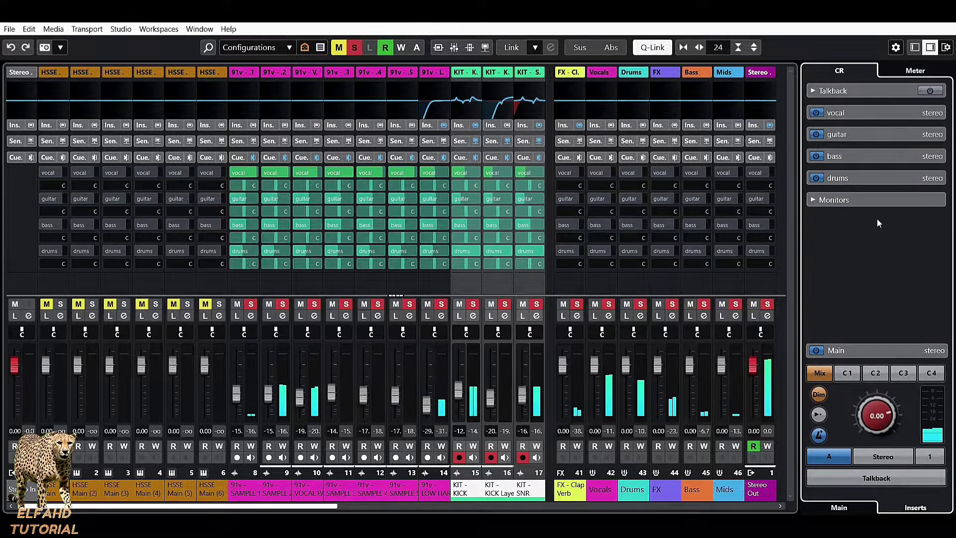
pyautogui.click(909, 72)
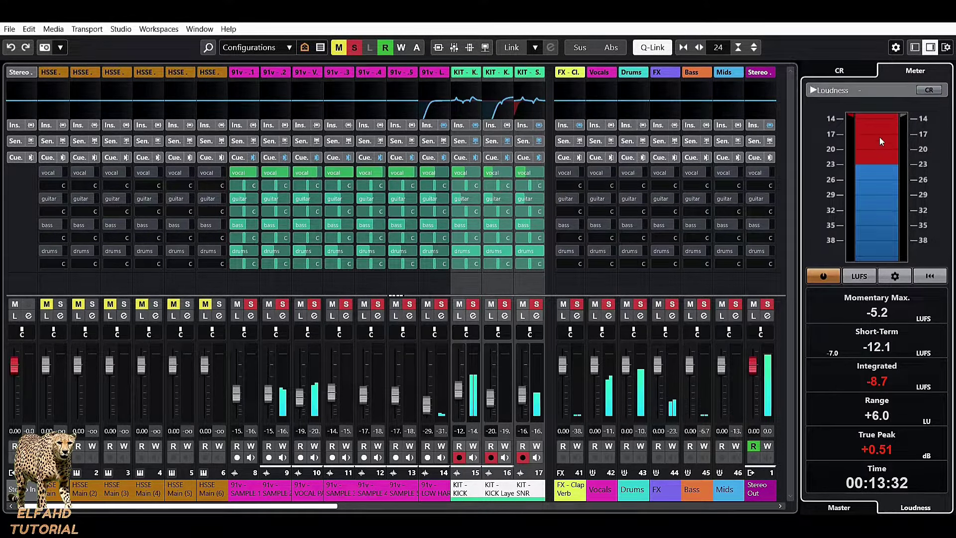
pyautogui.click(928, 90)
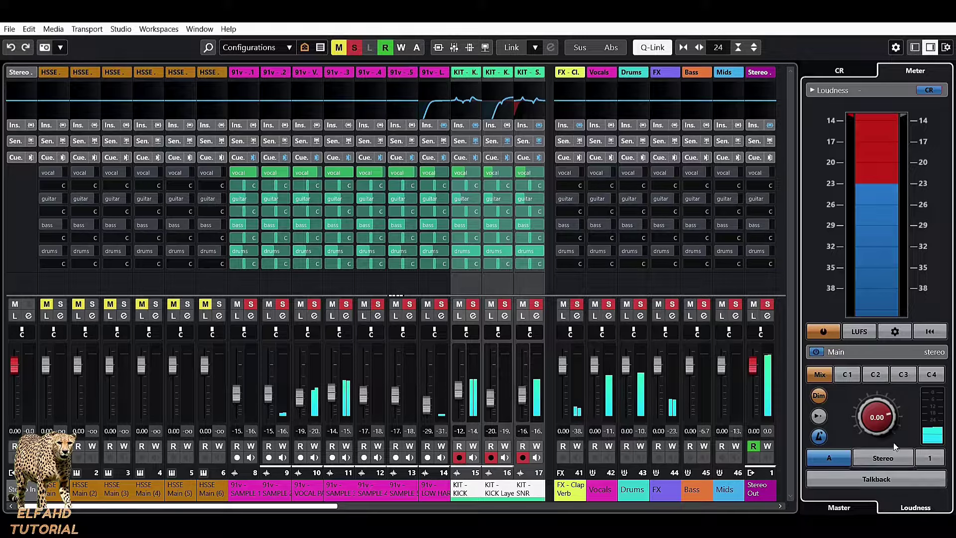
pyautogui.moveTo(865, 353); pyautogui.dragTo(864, 347)
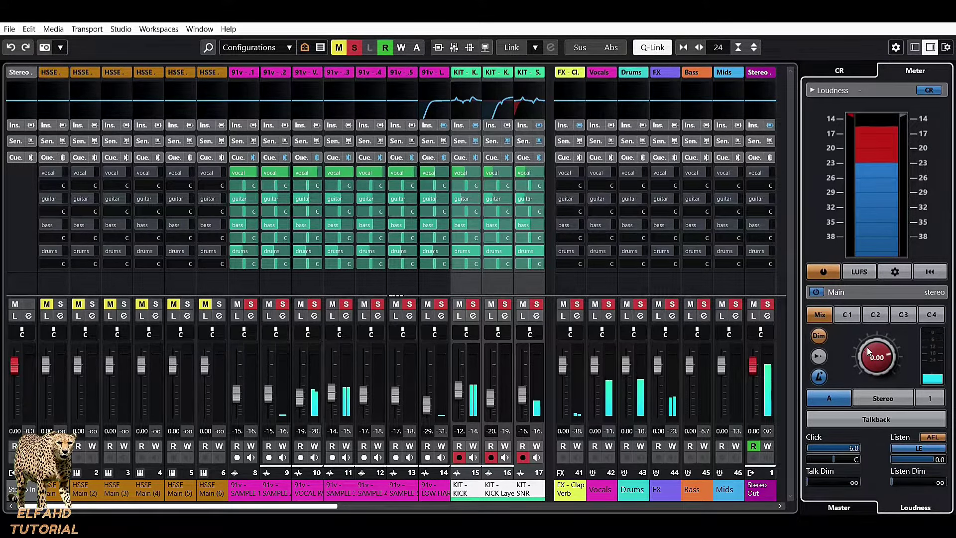
# Close the MixConsole, switch the Master meter's Control Room view on and off, and set the meter to DIN Scale
pyautogui.press('F3')
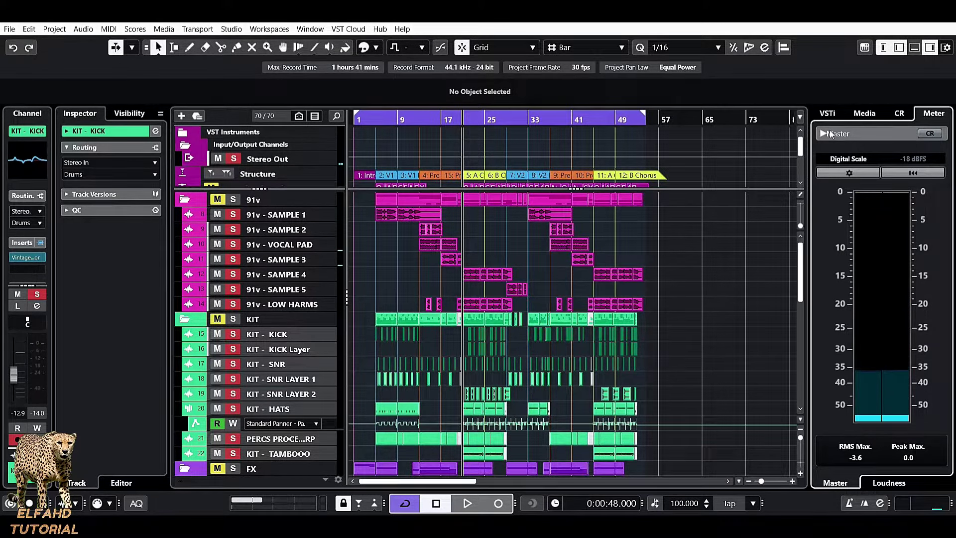
pyautogui.click(928, 133)
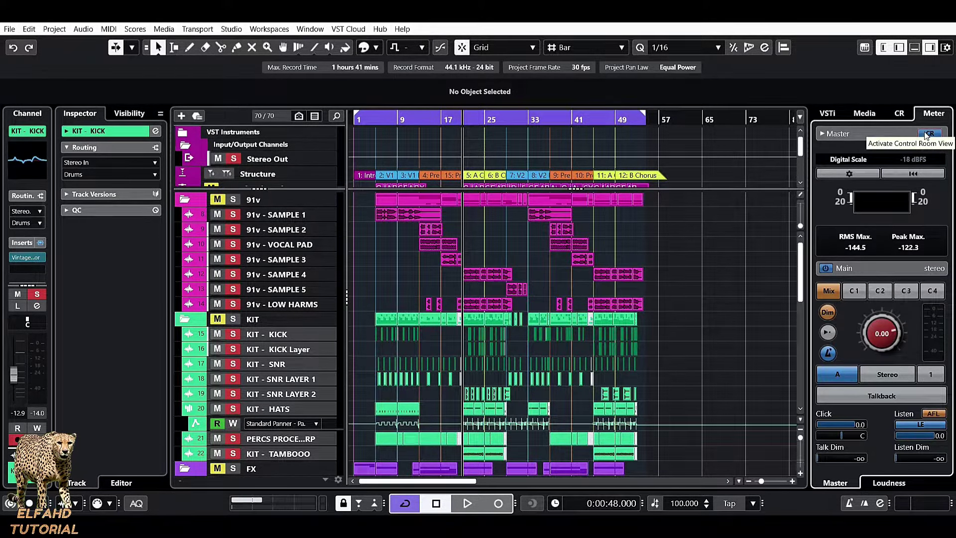
pyautogui.click(928, 134)
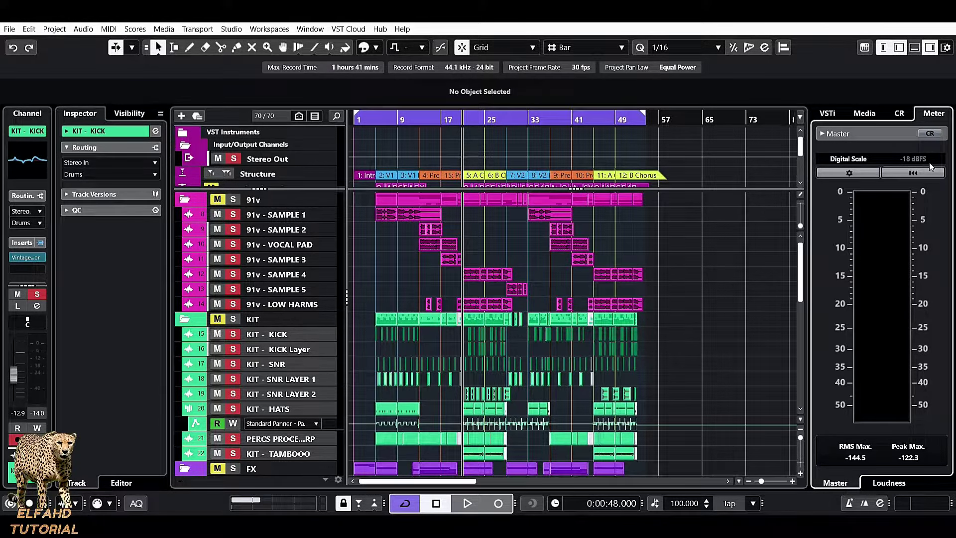
pyautogui.click(850, 160)
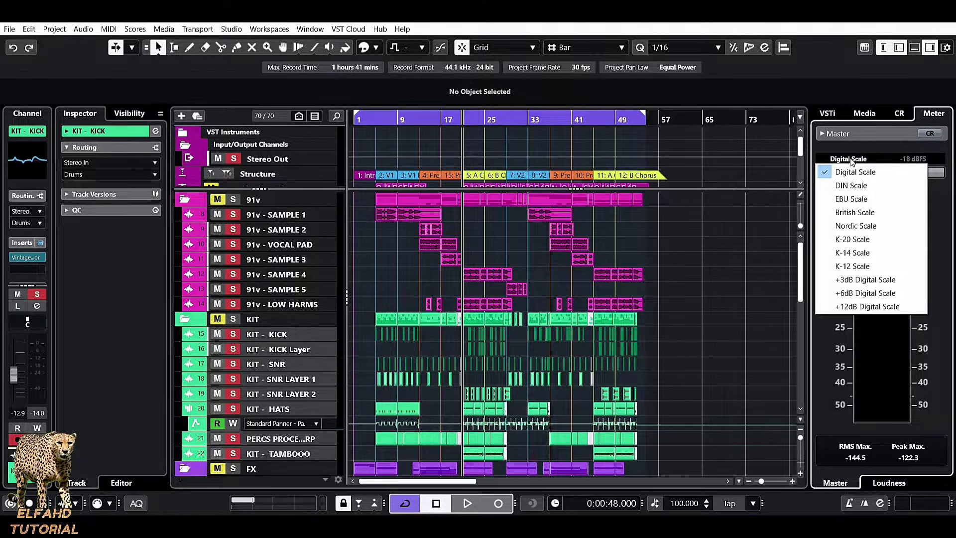
pyautogui.click(841, 197)
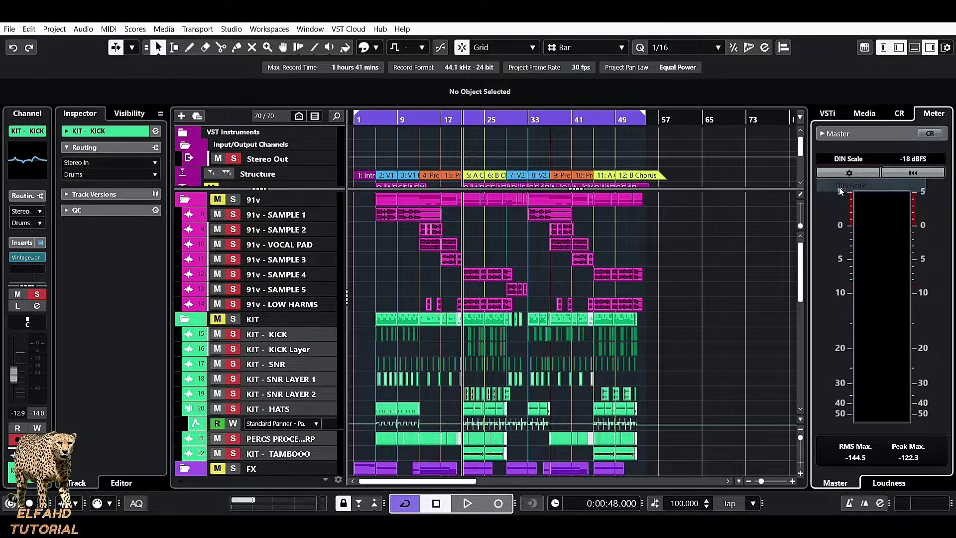
# Try the EBU, British and Nordic scales on the Master meter, and set it to Digital Scale
pyautogui.click(838, 159)
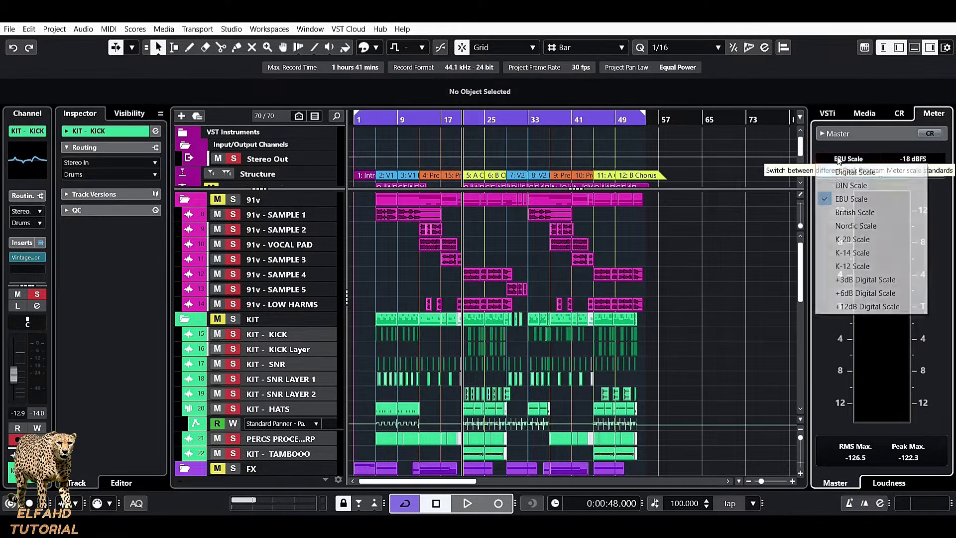
pyautogui.click(826, 213)
pyautogui.click(845, 160)
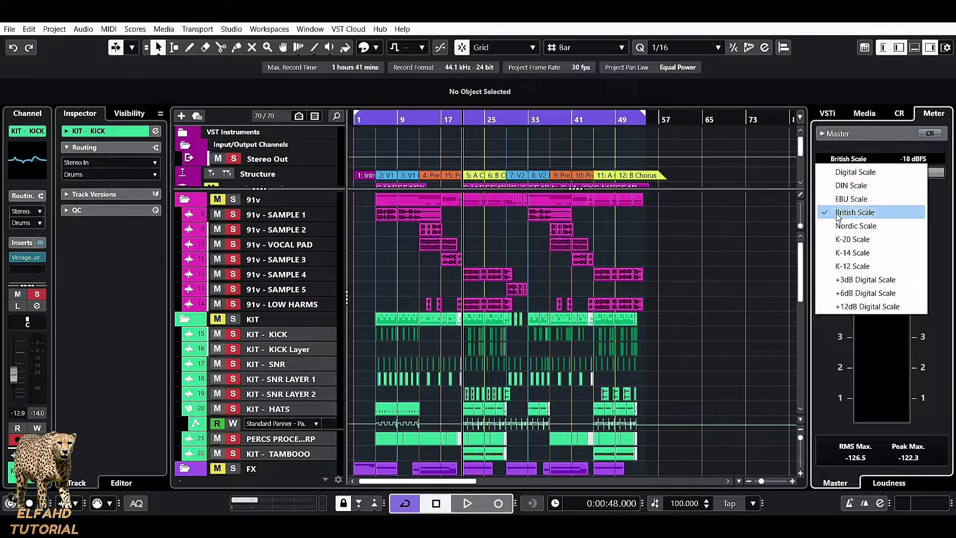
pyautogui.click(841, 225)
pyautogui.click(844, 160)
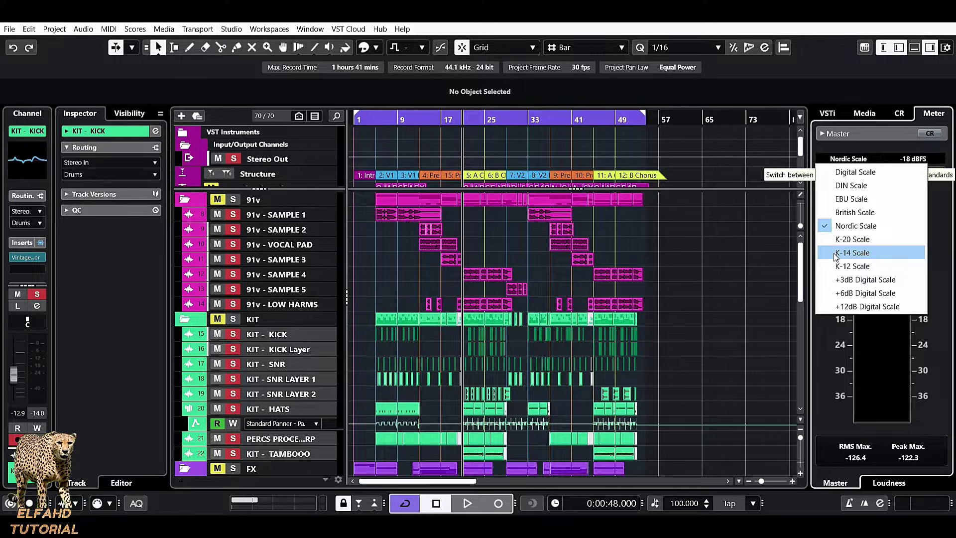
pyautogui.click(855, 172)
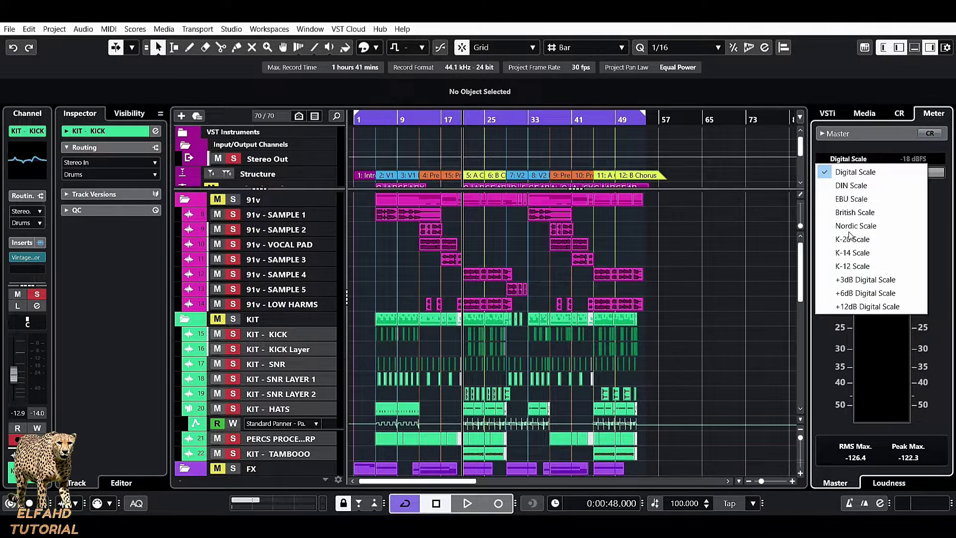
pyautogui.click(854, 172)
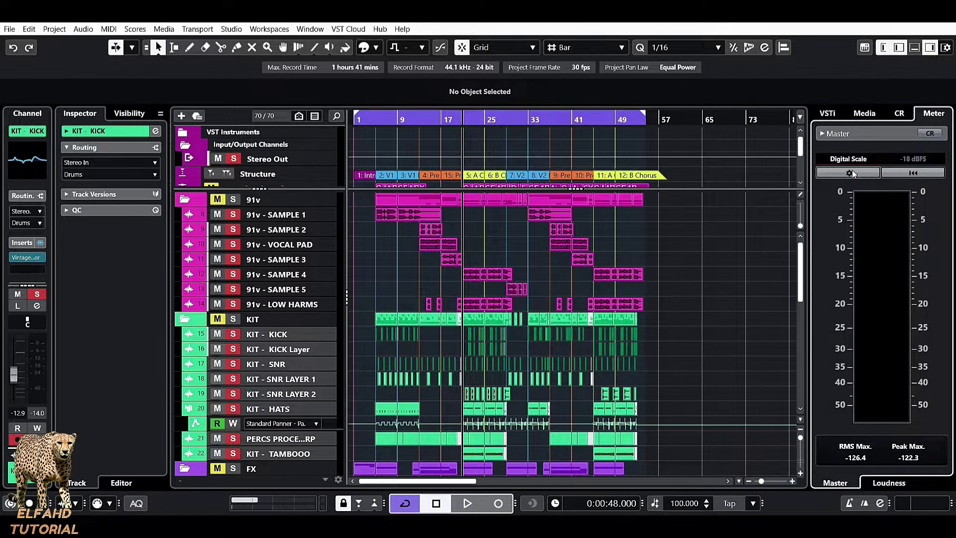
# Start playback of the project, and switch the Master meter's Control Room view on and off
pyautogui.rightClick(903, 250)
pyautogui.click(897, 151)
pyautogui.click(718, 292)
pyautogui.press('space')
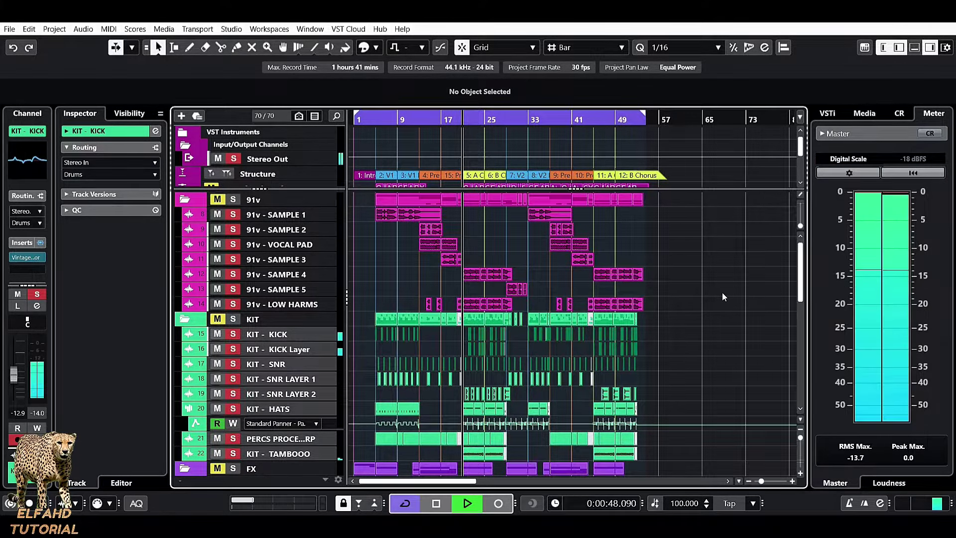
pyautogui.click(935, 134)
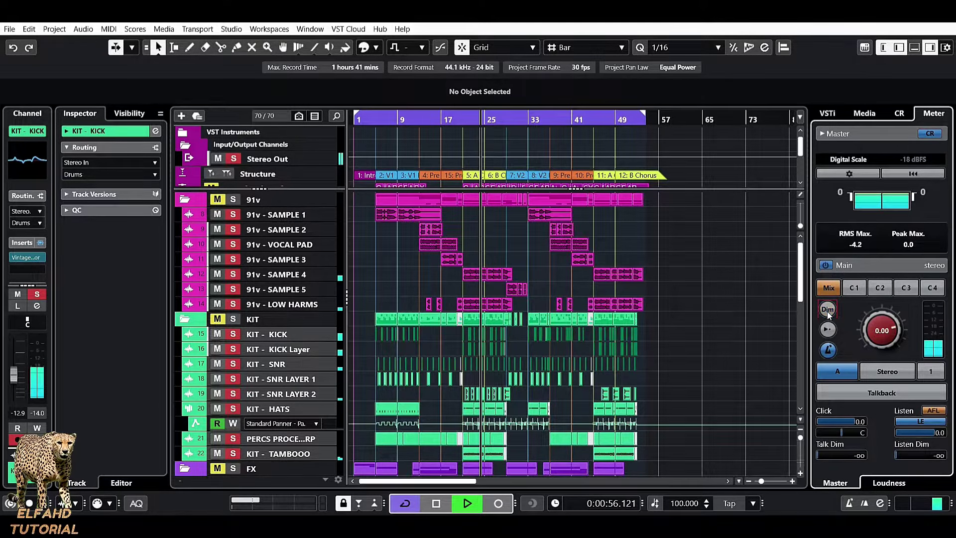
pyautogui.click(929, 133)
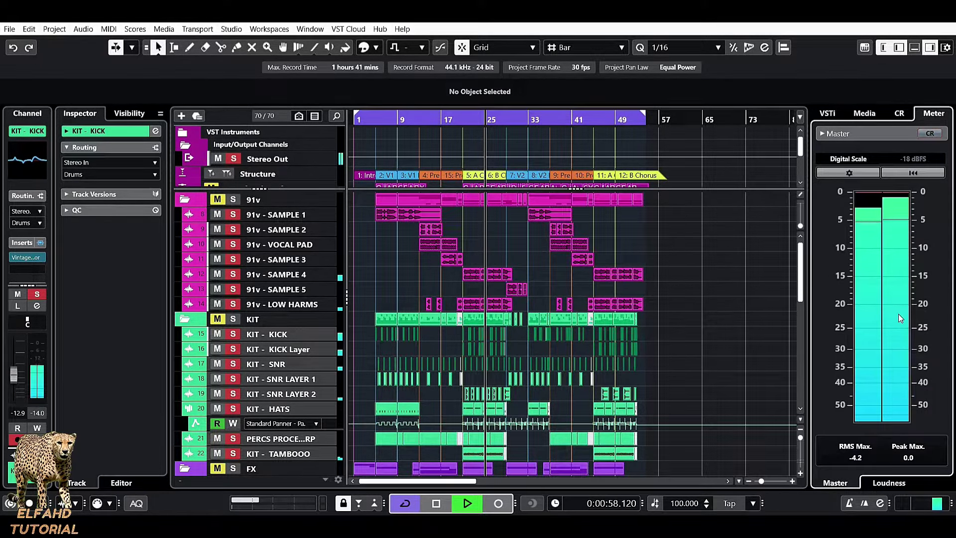
# Reset the Master meter's maximum values, and briefly show its Control Room view again
pyautogui.click(913, 173)
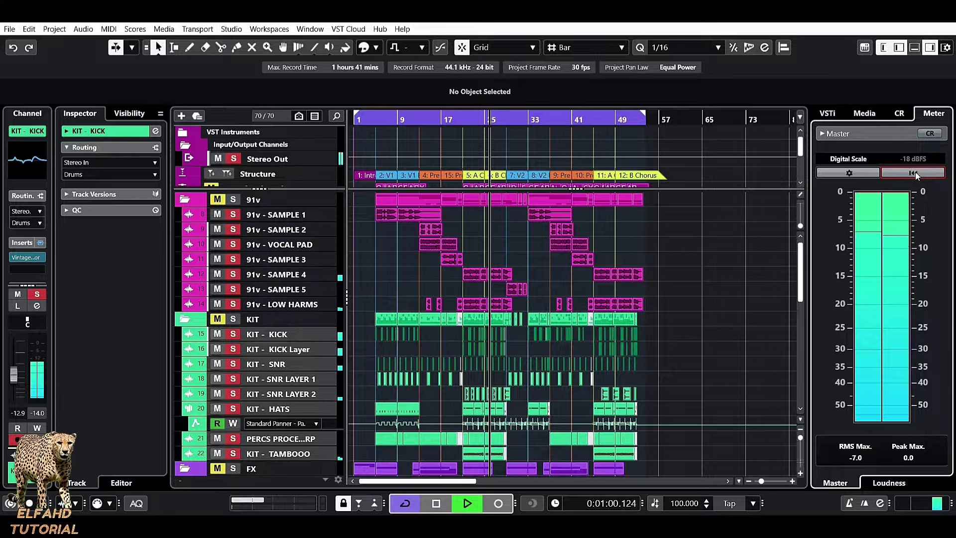
pyautogui.click(929, 134)
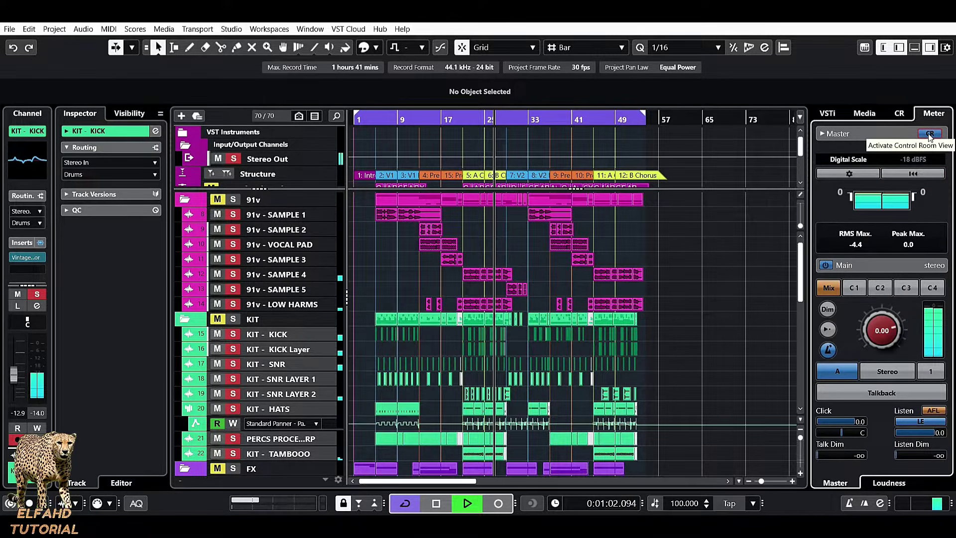
pyautogui.click(929, 134)
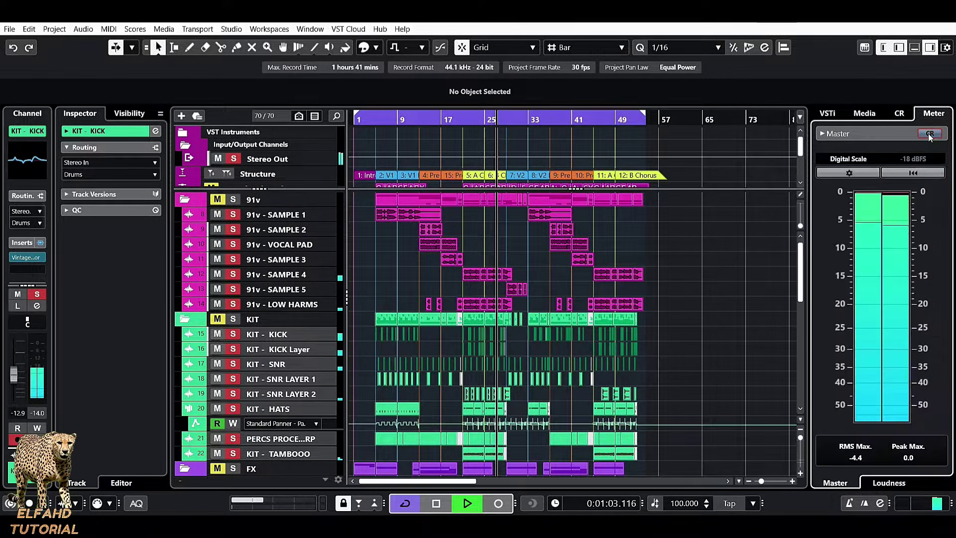
# Show the Loudness meter during playback and restart its measurement twice
pyautogui.click(889, 483)
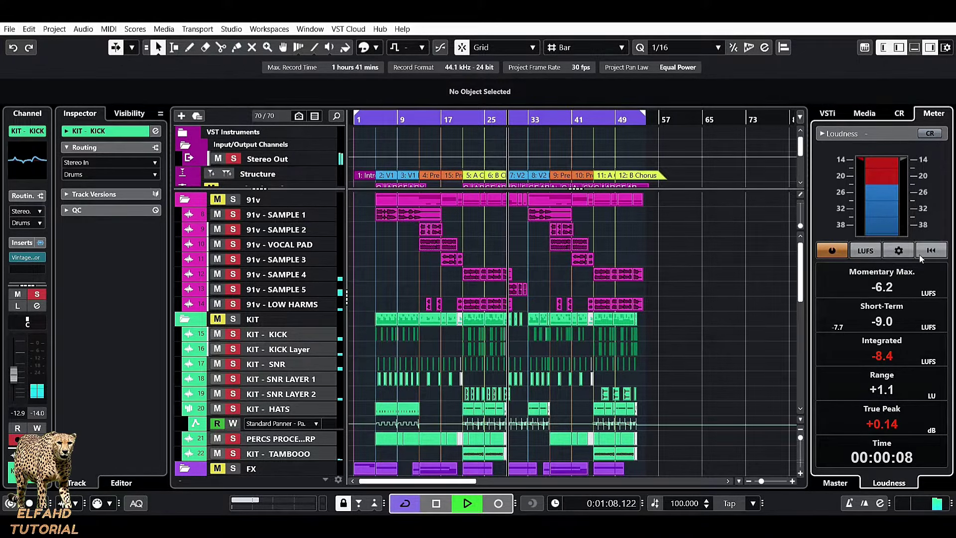
pyautogui.click(932, 252)
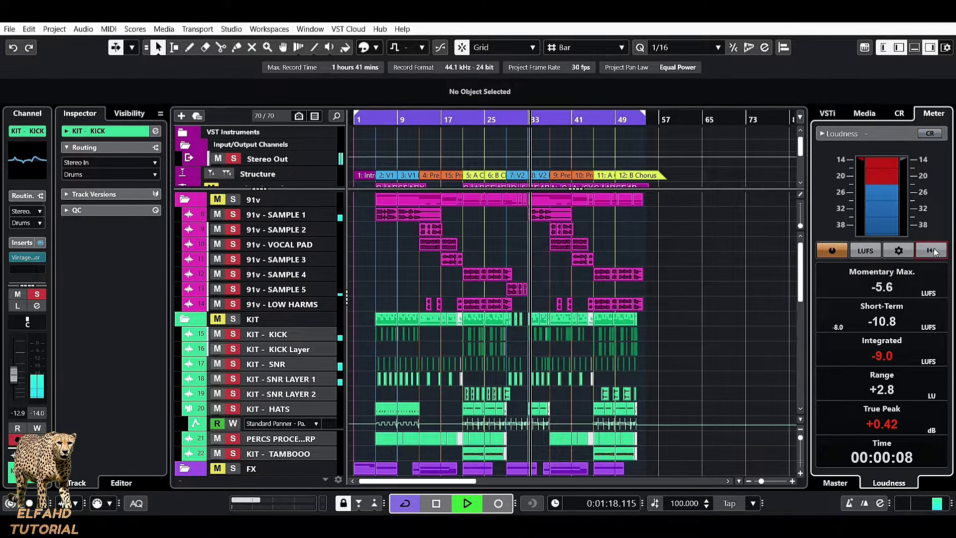
pyautogui.click(931, 251)
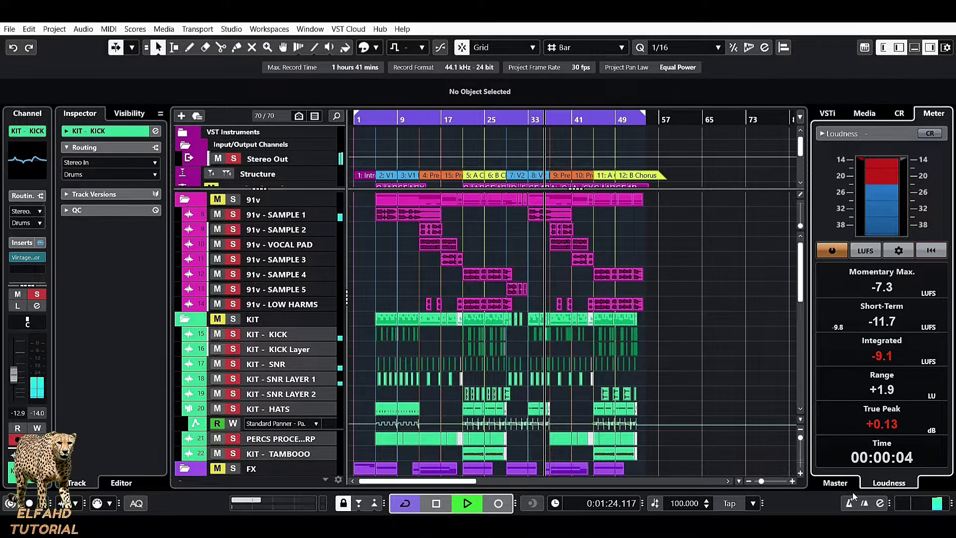
# In the Control Room inserts, collapse the Main section, expand the Monitors section and open its Maximizer
pyautogui.click(901, 117)
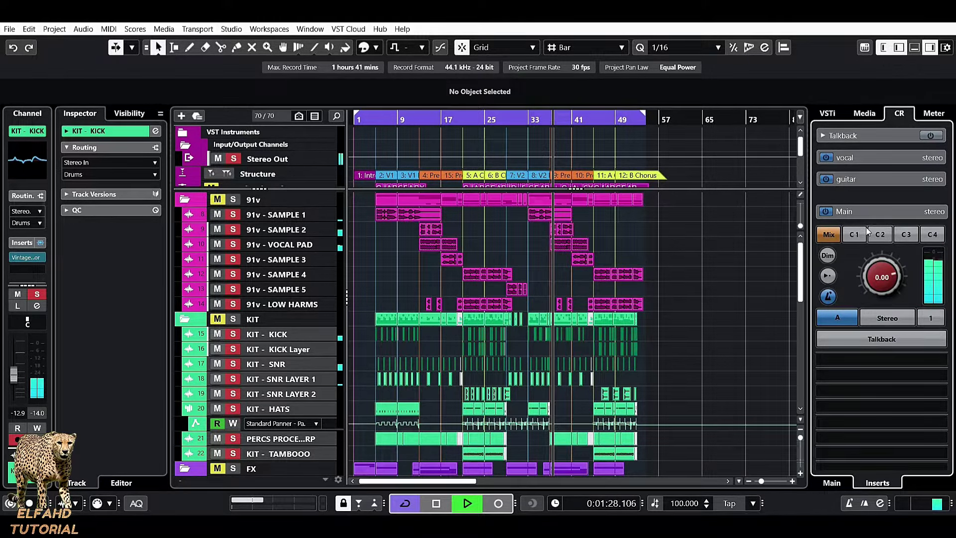
pyautogui.click(858, 214)
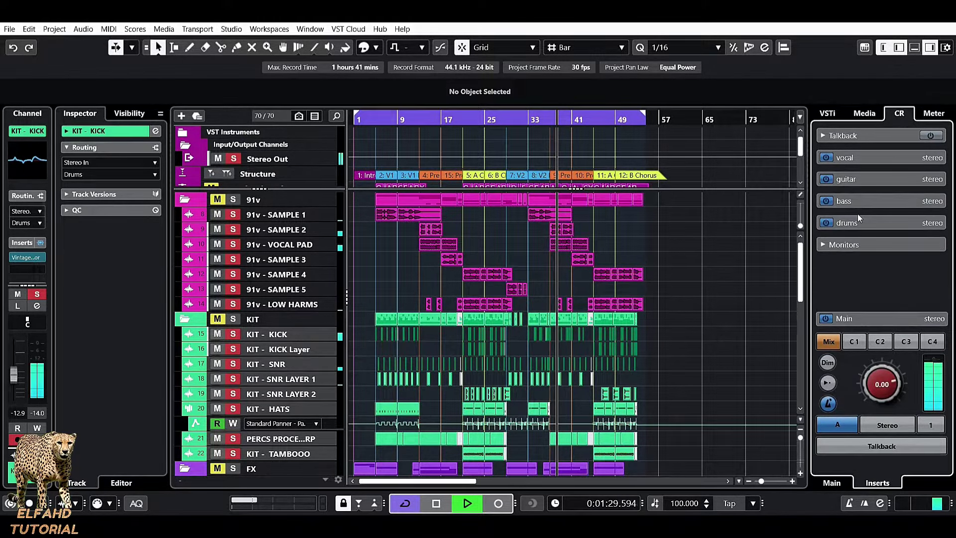
pyautogui.click(868, 244)
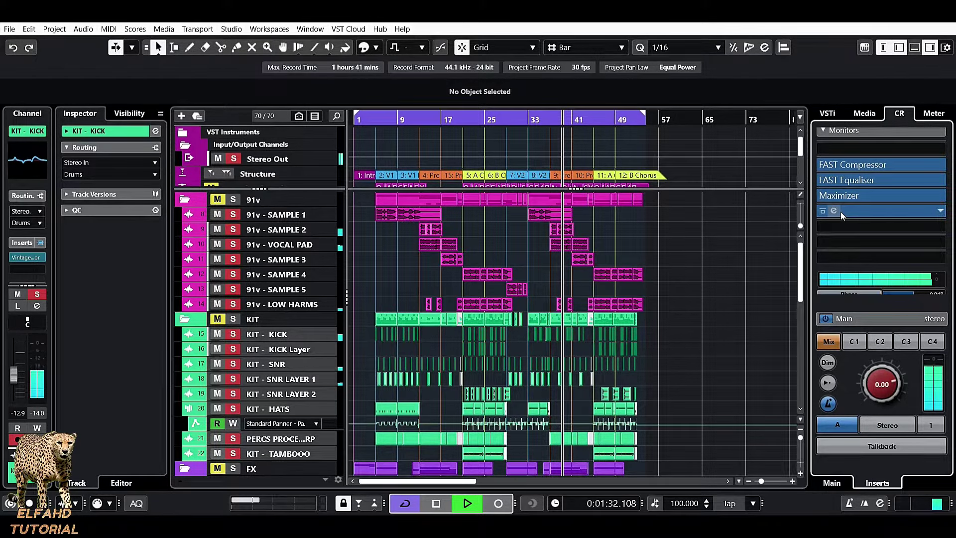
pyautogui.click(834, 195)
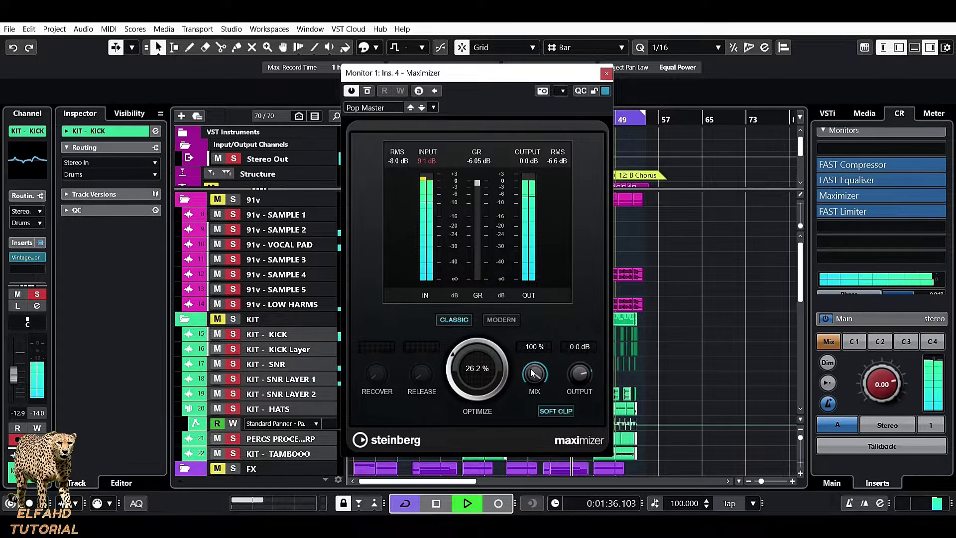
# Lower the Maximizer's mix and return it to 100 %, and reduce its output to about -7.1 dB
pyautogui.moveTo(532, 372); pyautogui.dragTo(515, 411)
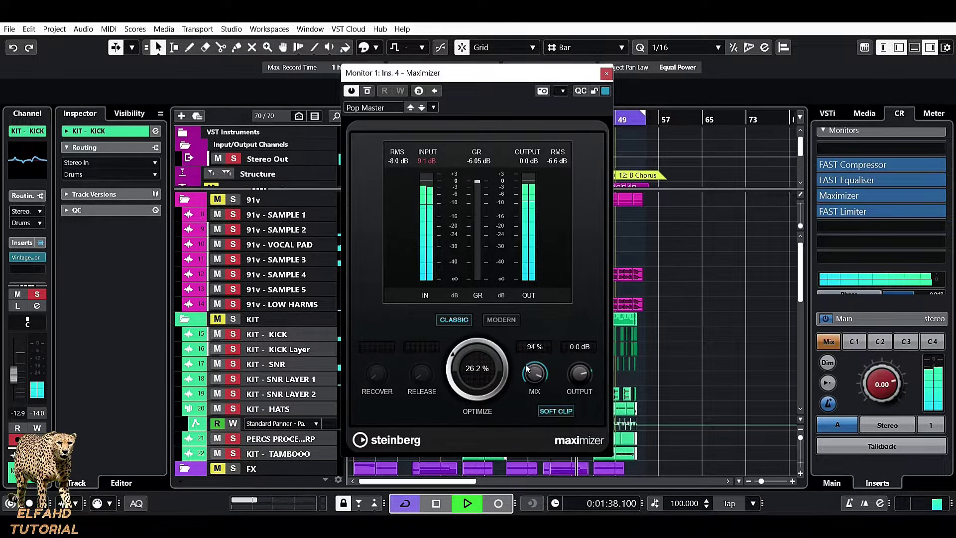
pyautogui.moveTo(526, 367); pyautogui.dragTo(535, 325)
pyautogui.moveTo(579, 374); pyautogui.dragTo(570, 394)
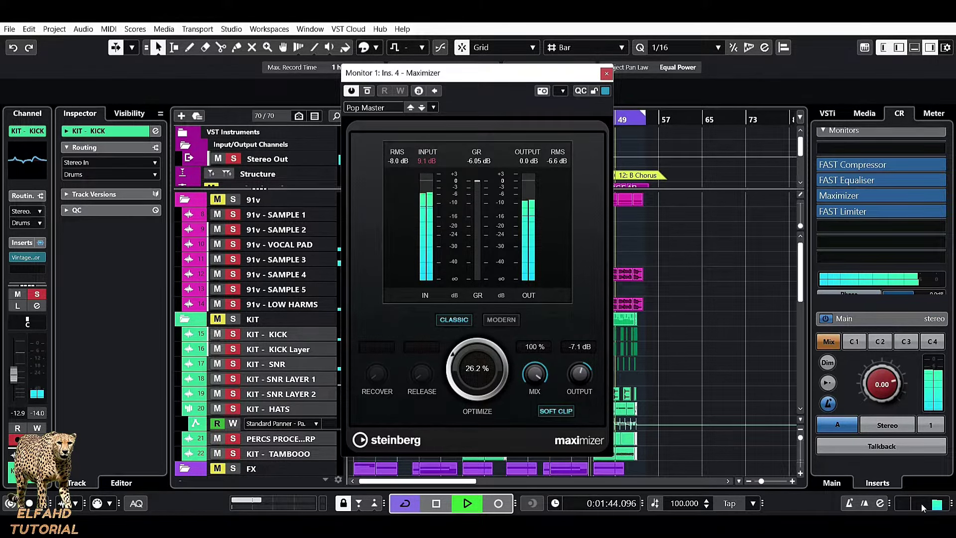
# Restart the Loudness measurement before and after lowering the Maximizer's output to about -9.8 dB, to compare the readings
pyautogui.click(931, 114)
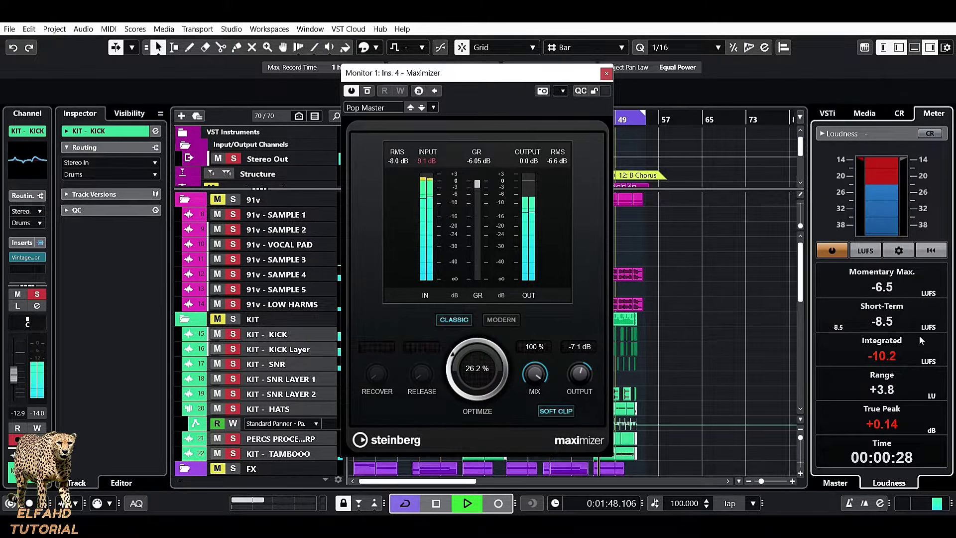
pyautogui.click(929, 250)
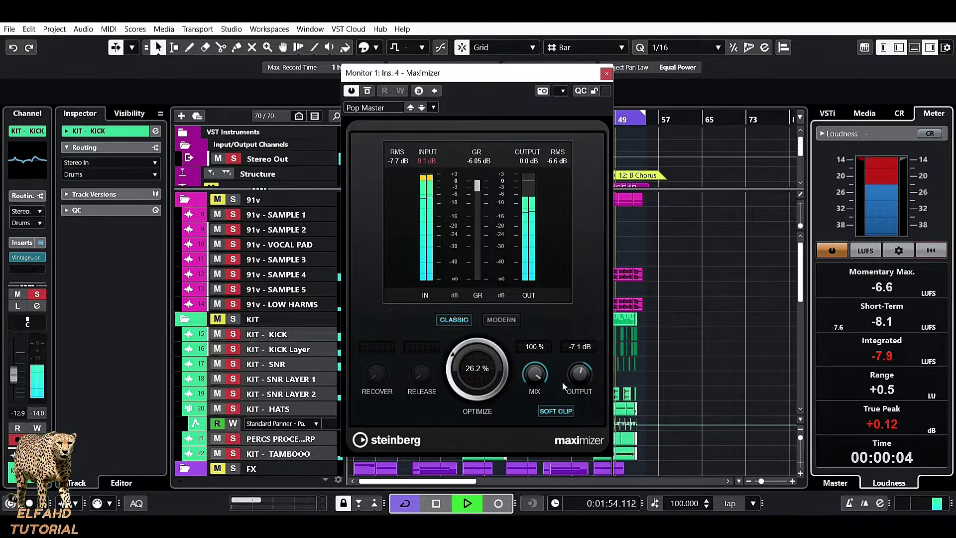
pyautogui.moveTo(576, 375); pyautogui.dragTo(573, 380)
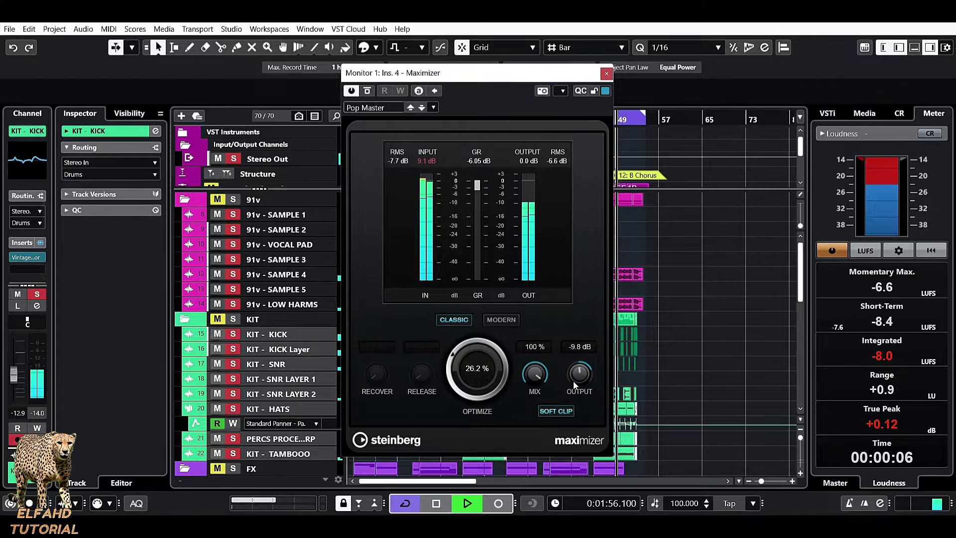
pyautogui.click(929, 254)
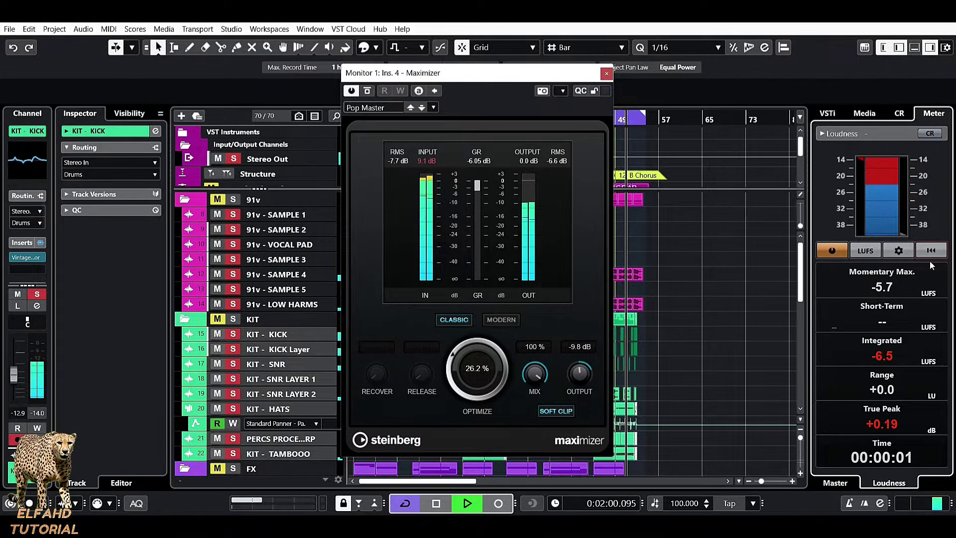
pyautogui.click(938, 252)
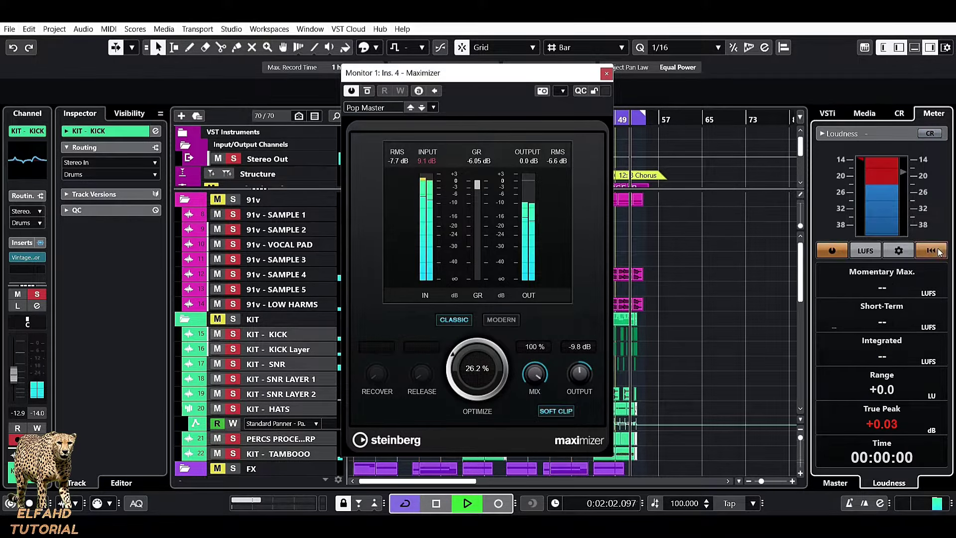
# Reset the Maximizer's output to 0.0 dB, close the plug-in and stop playback
pyautogui.keyDown('ctrl'); pyautogui.click(576, 376); pyautogui.keyUp('ctrl')
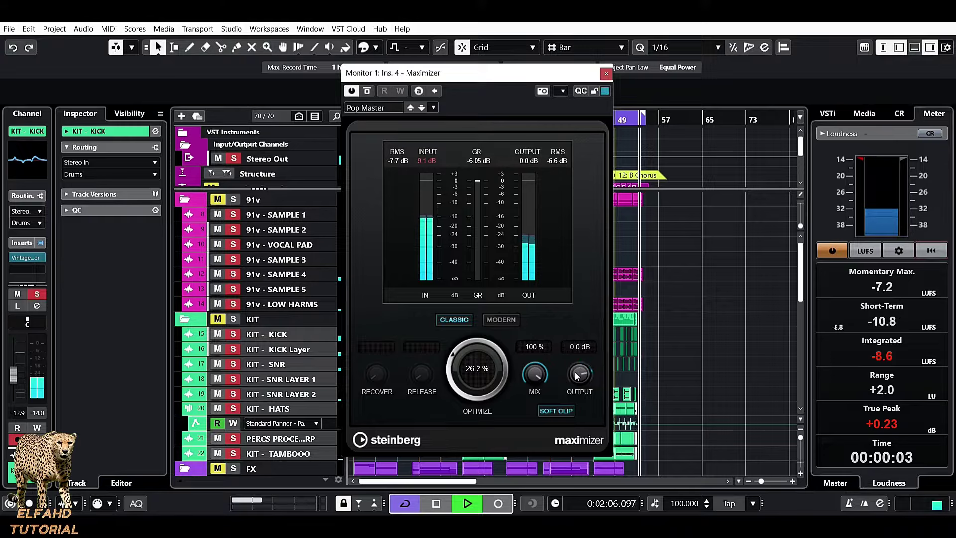
pyautogui.click(608, 73)
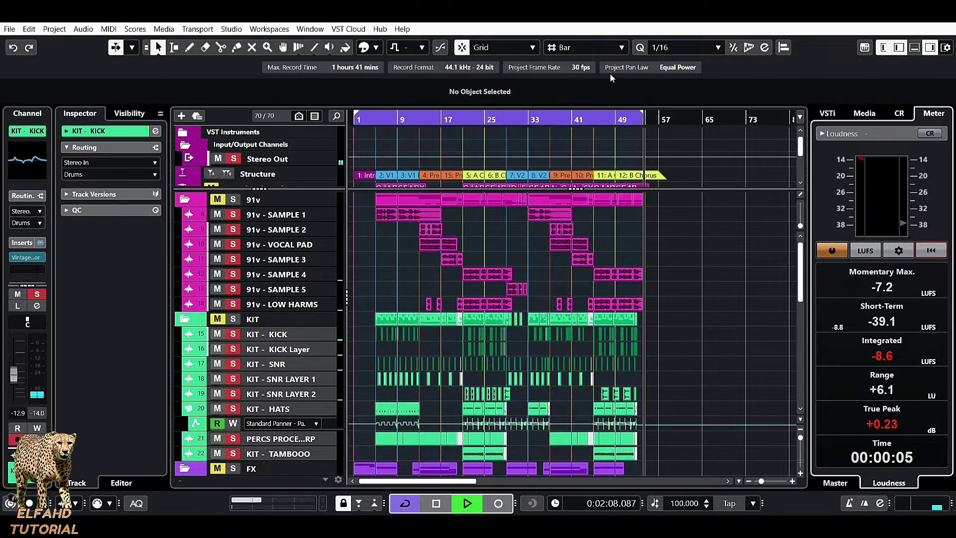
pyautogui.press('space')
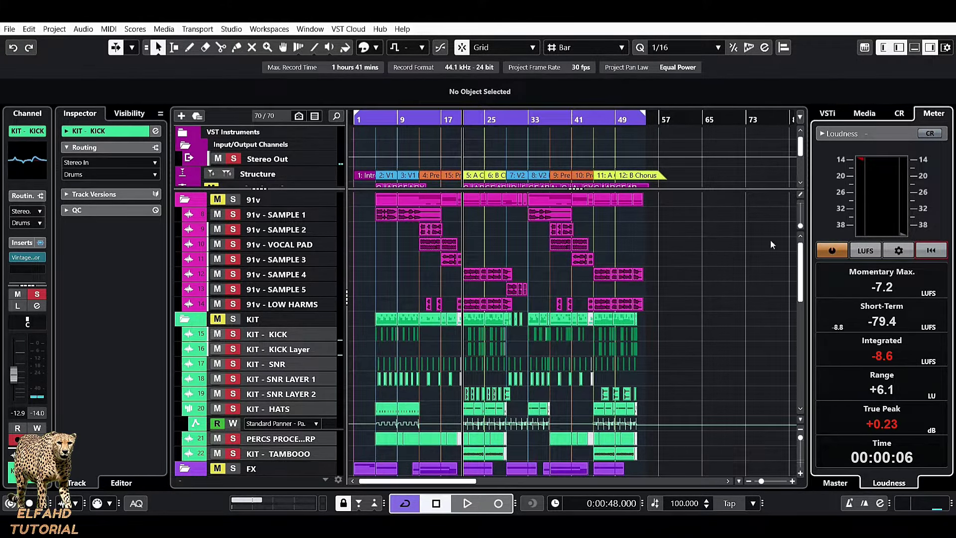
# View the Master meter, and return to the Control Room inserts with Monitors collapsed and the Main insert slots expanded
pyautogui.click(839, 484)
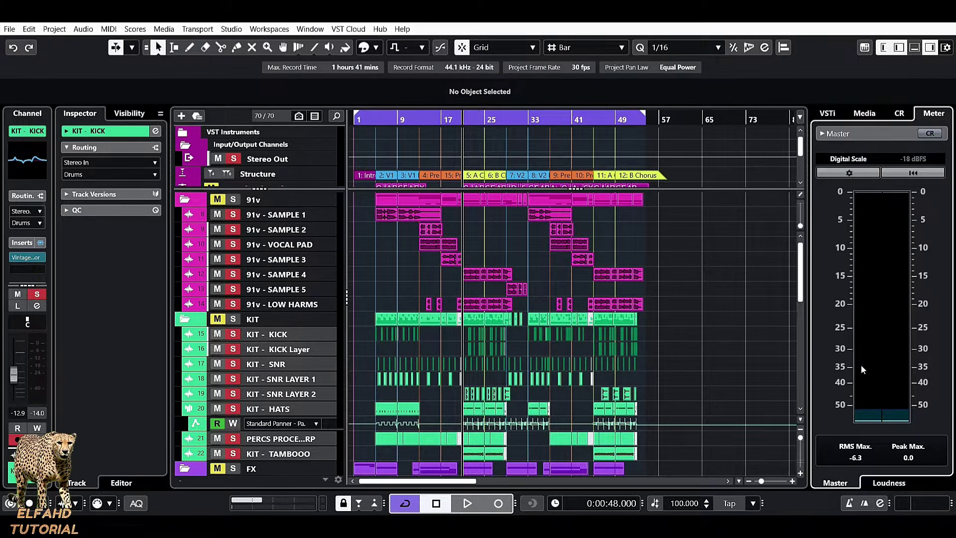
pyautogui.click(902, 114)
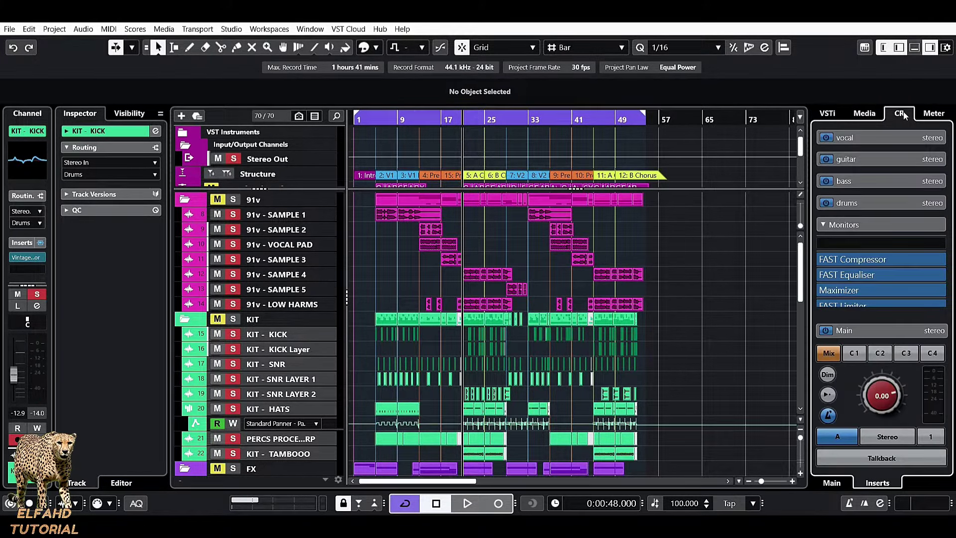
pyautogui.click(871, 219)
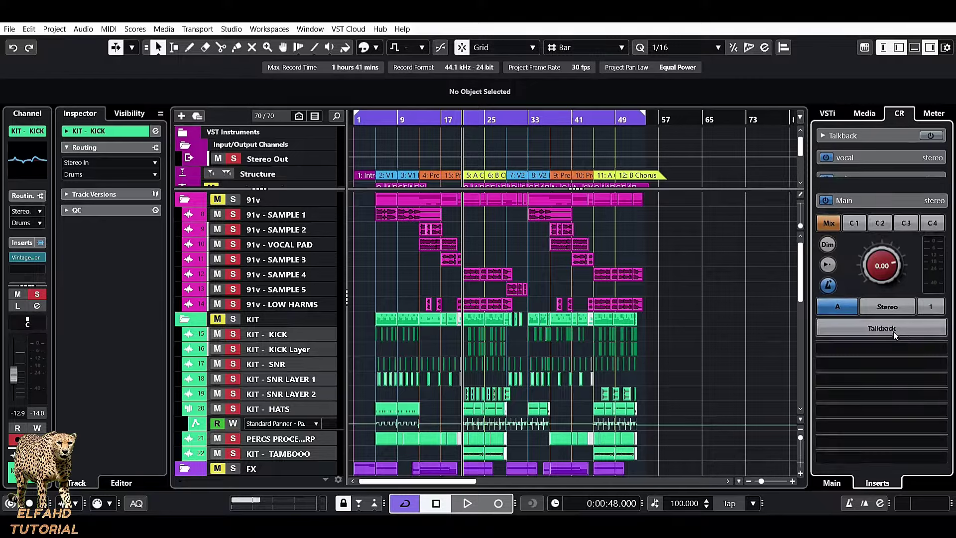